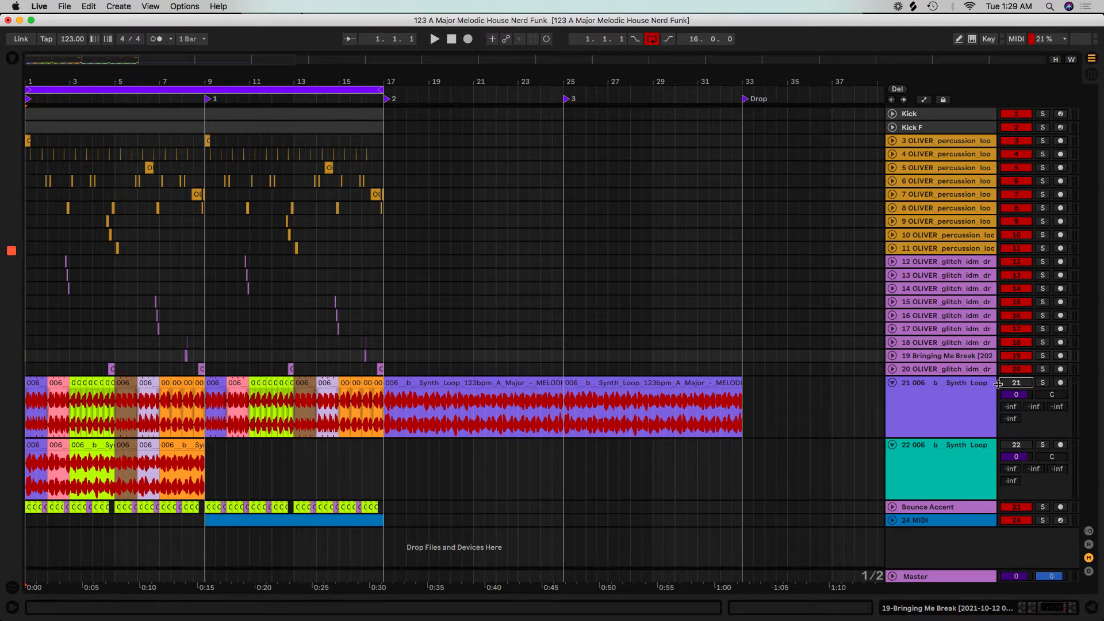
Step: Solo all the drum tracks, from the Kick track through track 20
{"action": "left_click", "coordinate": [932, 371]}
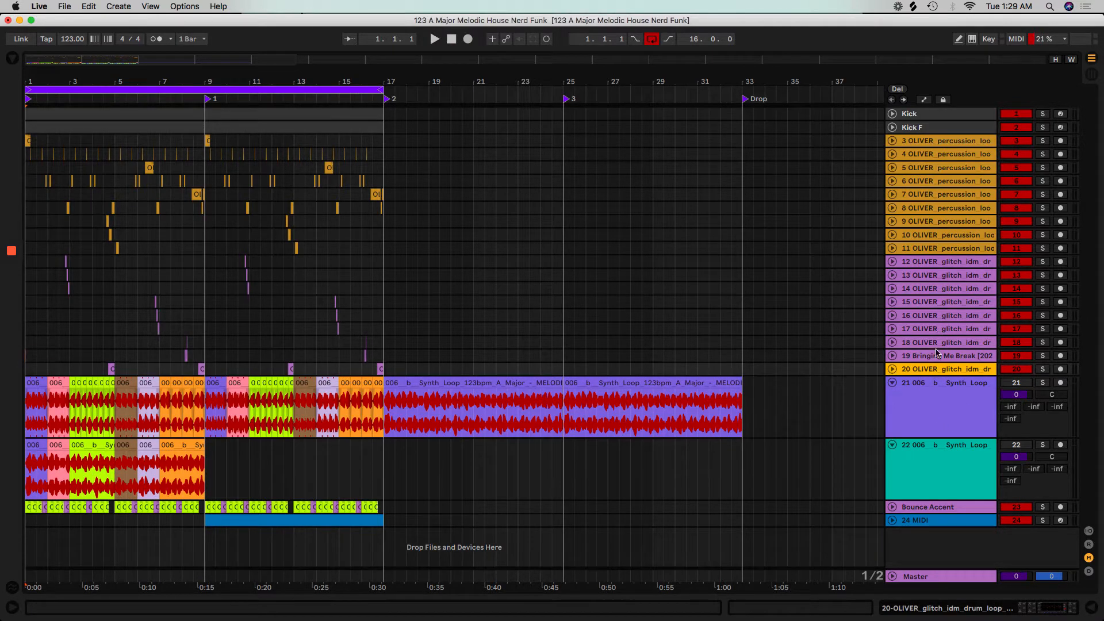
{"action": "left_click", "coordinate": [922, 118], "text": "shift"}
{"action": "left_click", "coordinate": [1042, 114]}
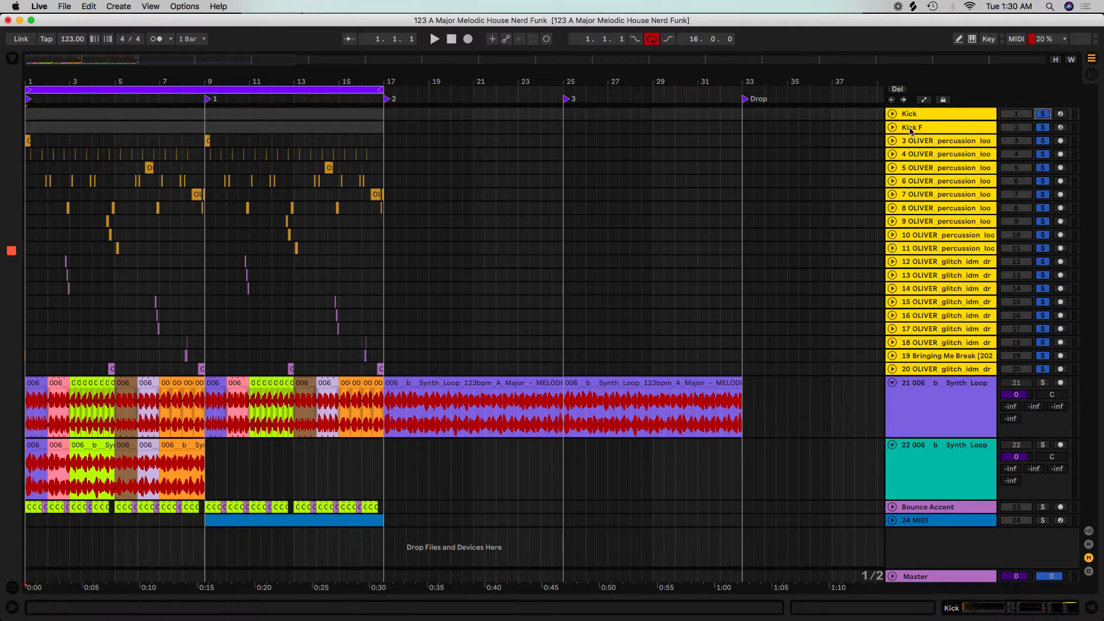
Step: Deselect the group of drum tracks and rename the Kick track as "Kick A Accent"
{"action": "left_click", "coordinate": [925, 114]}
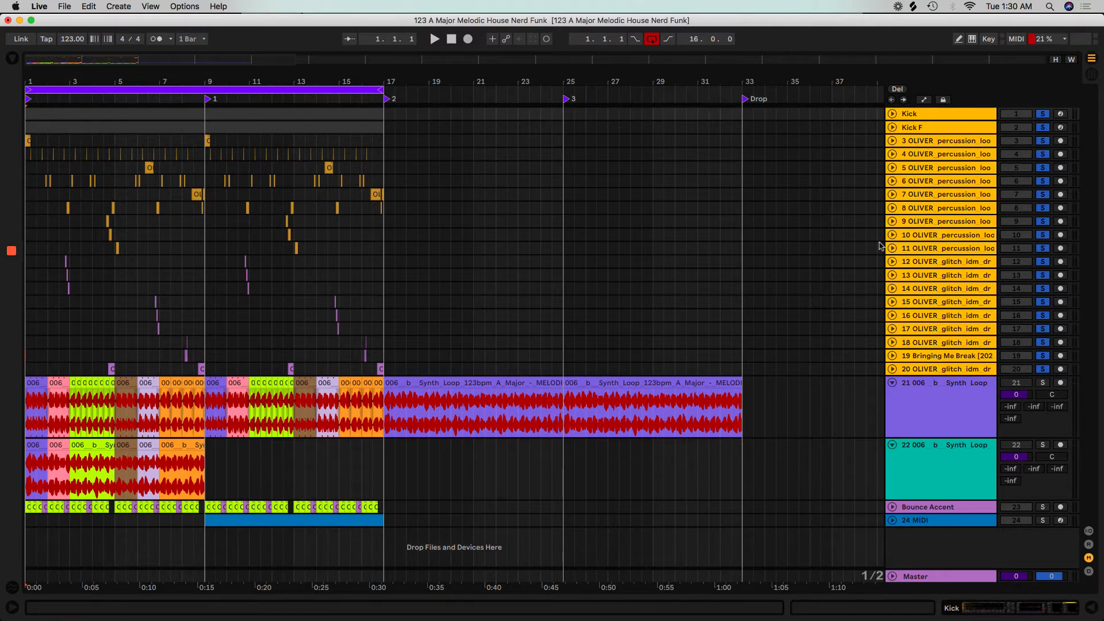
{"action": "left_click", "coordinate": [945, 168]}
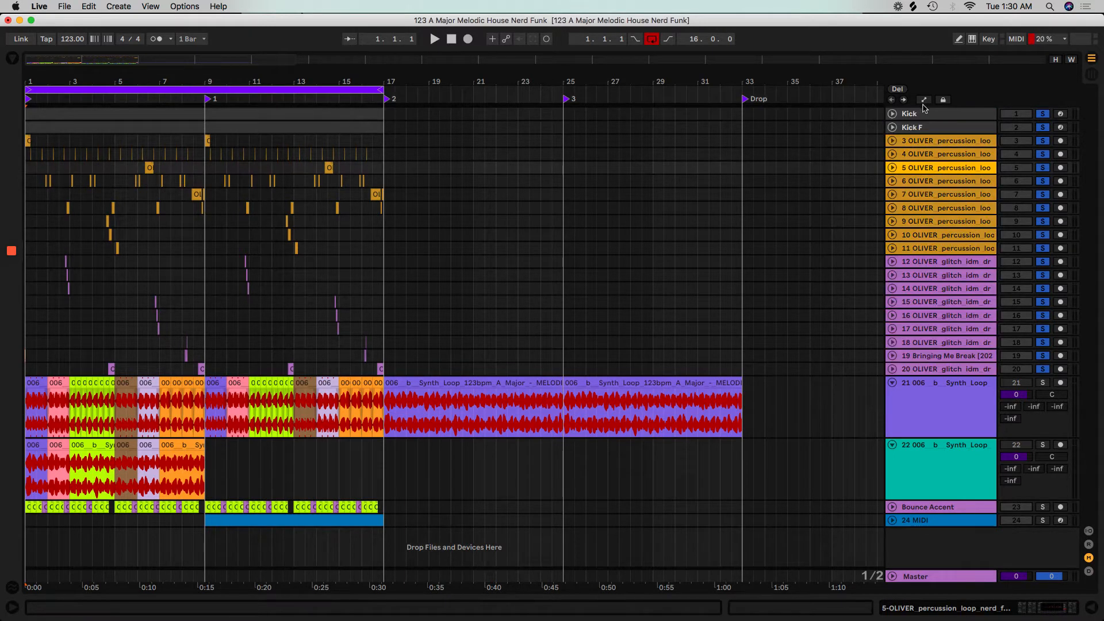
{"action": "left_click", "coordinate": [924, 114]}
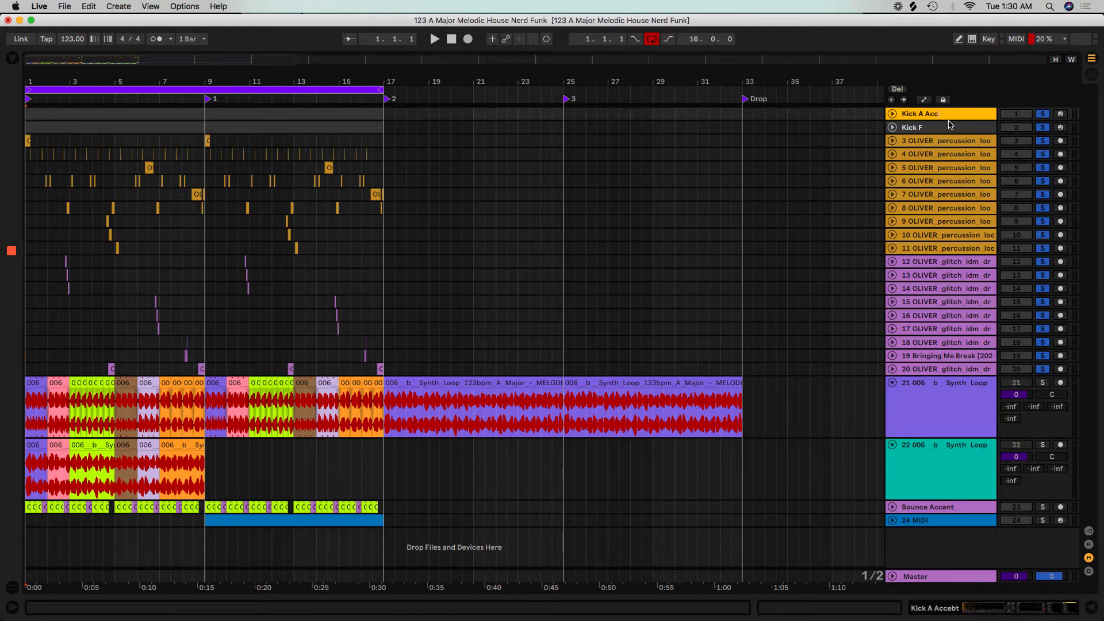
{"action": "left_click", "coordinate": [941, 128]}
{"action": "left_click", "coordinate": [933, 115]}
Step: Select the Kick F track to view its Pro-G gate settings, and close the plug-in window
{"action": "left_click", "coordinate": [903, 130]}
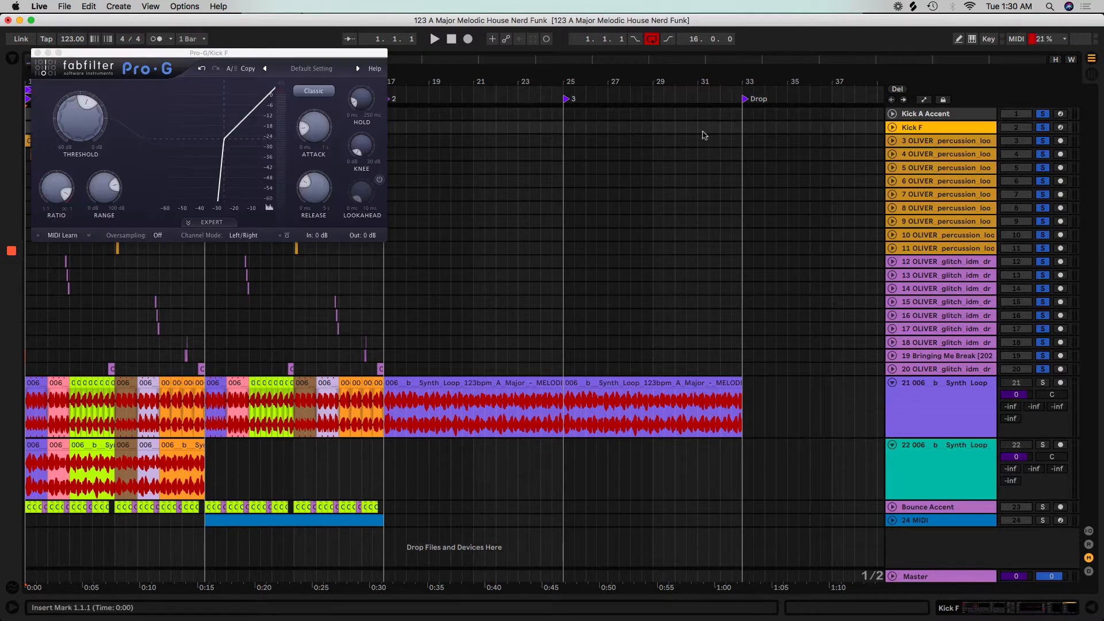
{"action": "left_click", "coordinate": [33, 54]}
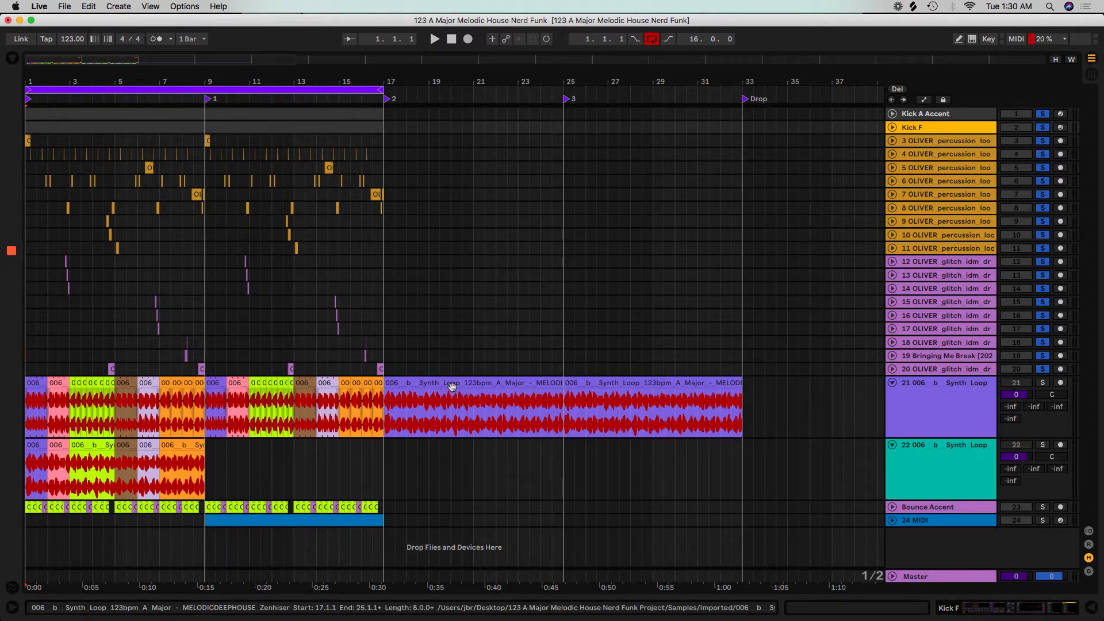
Step: Insert an audio track below track 20 and copy the two uncut synth loop clips from bar 17 onto it at bar 1
{"action": "left_click", "coordinate": [936, 369]}
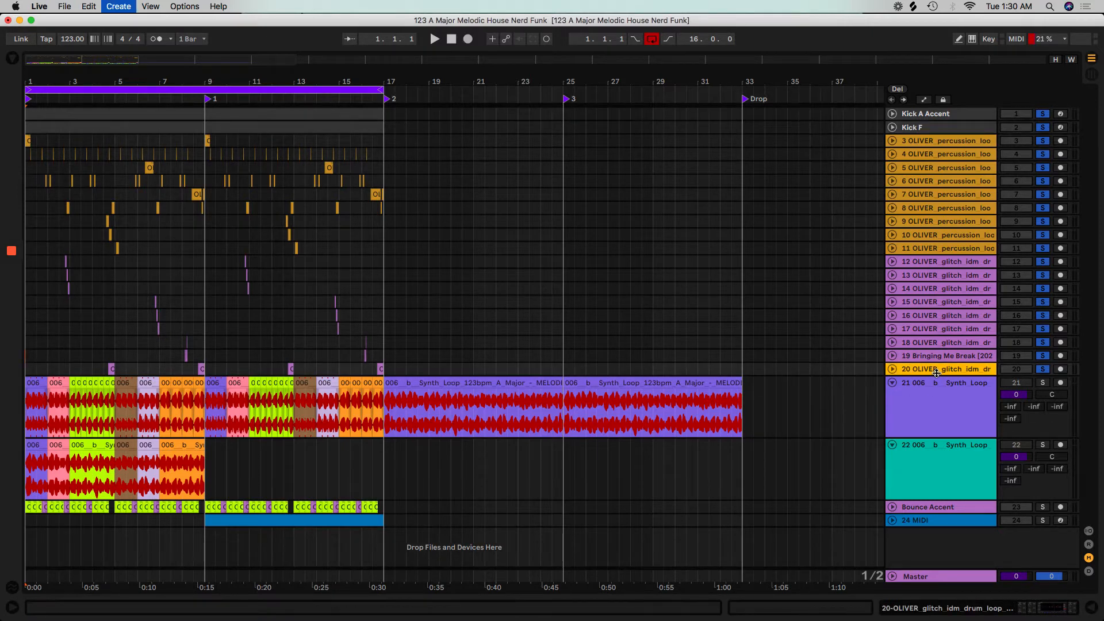
{"action": "key", "text": "super+t"}
{"action": "left_click", "coordinate": [624, 443]}
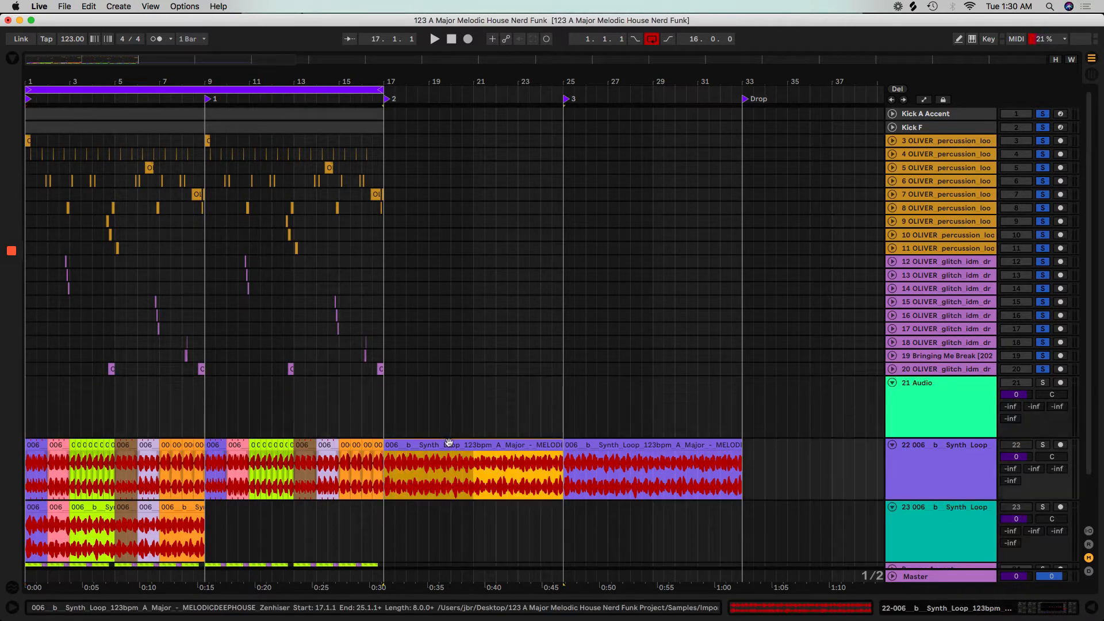
{"action": "left_click", "coordinate": [624, 443], "text": "shift"}
{"action": "left_click_drag", "start_coordinate": [545, 445], "coordinate": [187, 384]}
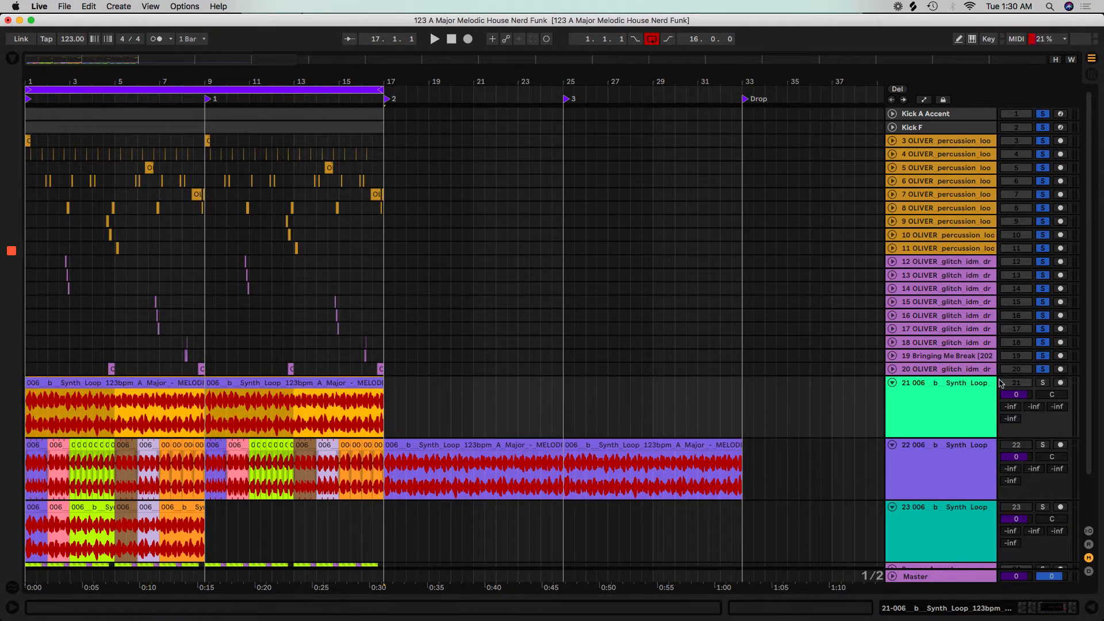
Step: Solo the new synth loop track, play the uncut loop with the drums, and clear all solos
{"action": "left_click", "coordinate": [1043, 382]}
{"action": "key", "text": "space"}
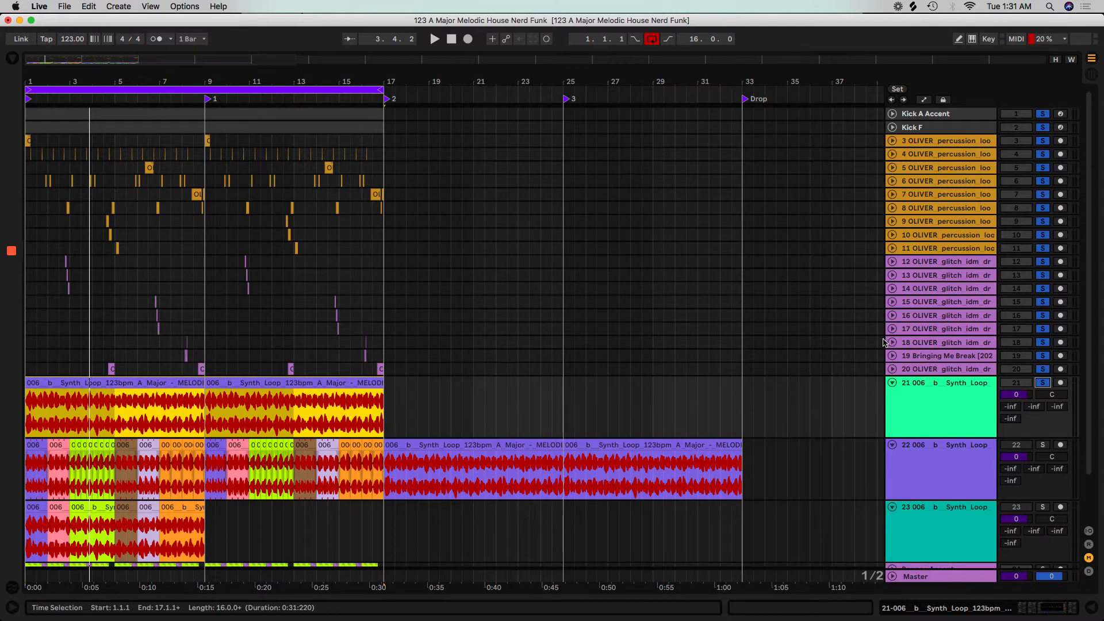
{"action": "left_click", "coordinate": [1042, 261]}
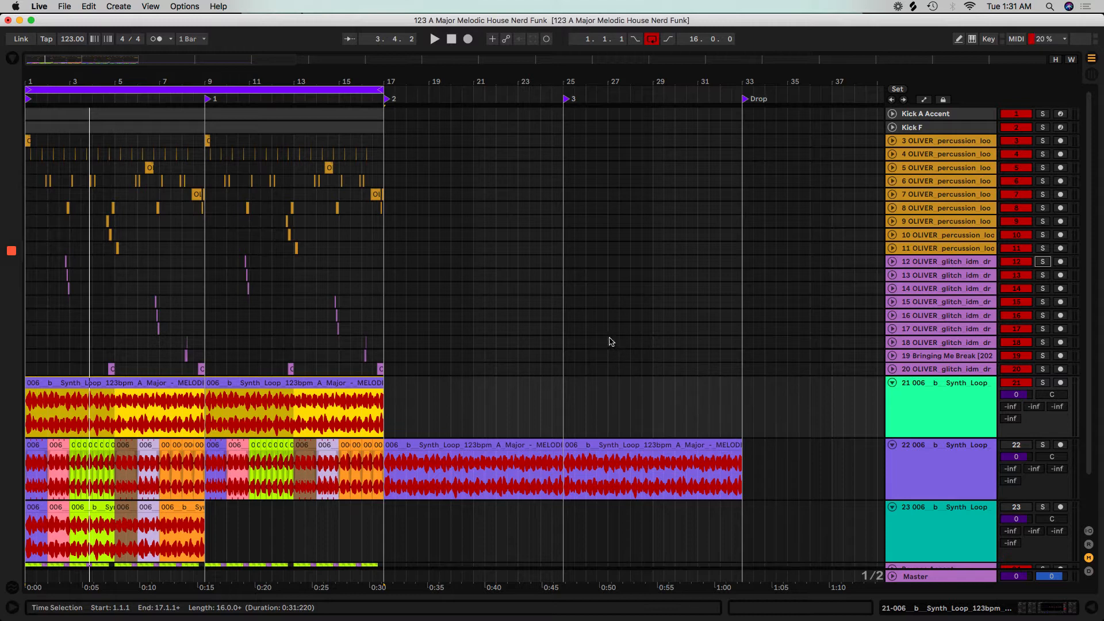
Step: Delete the added audio track that holds the two uncut synth loop copies
{"action": "left_click", "coordinate": [434, 366]}
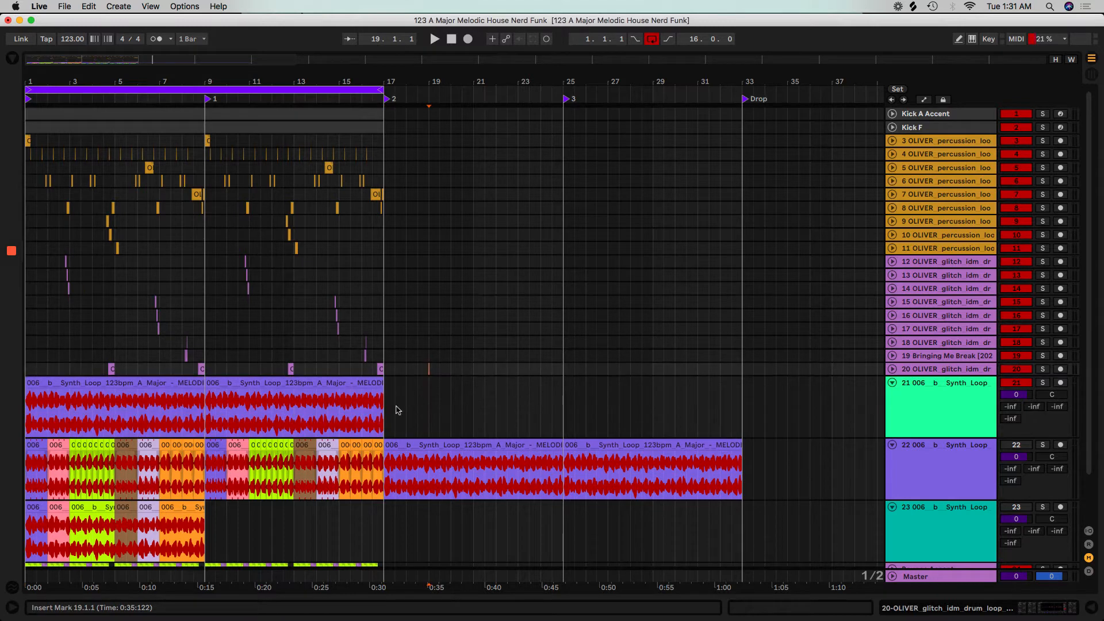
{"action": "left_click", "coordinate": [396, 408]}
{"action": "scroll", "coordinate": [413, 399], "scroll_direction": "down", "scroll_amount": 3}
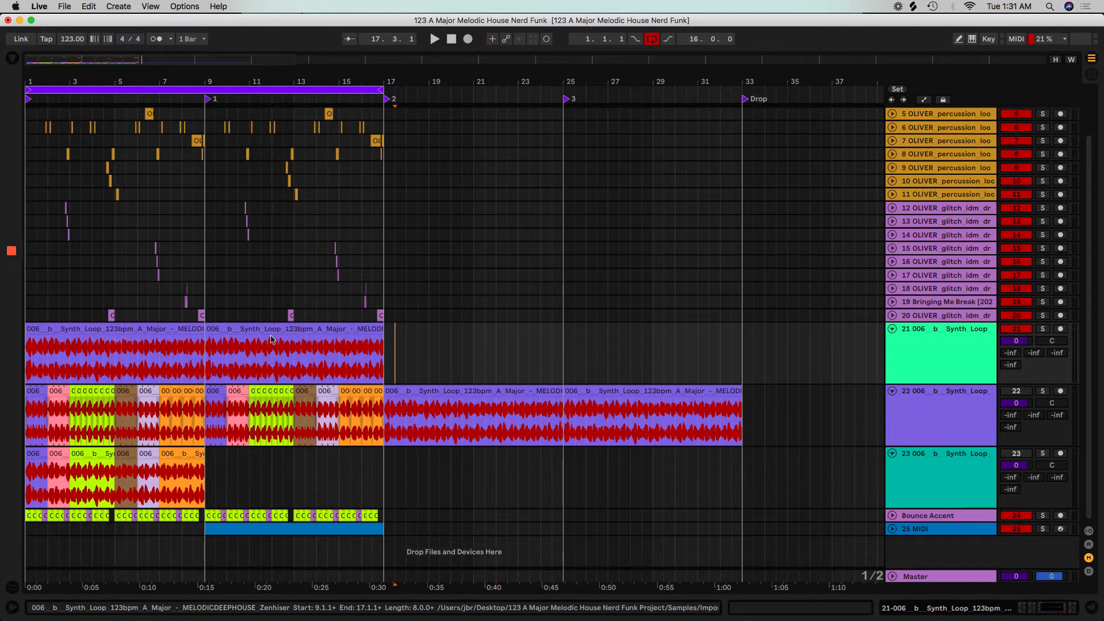
{"action": "left_click", "coordinate": [241, 326]}
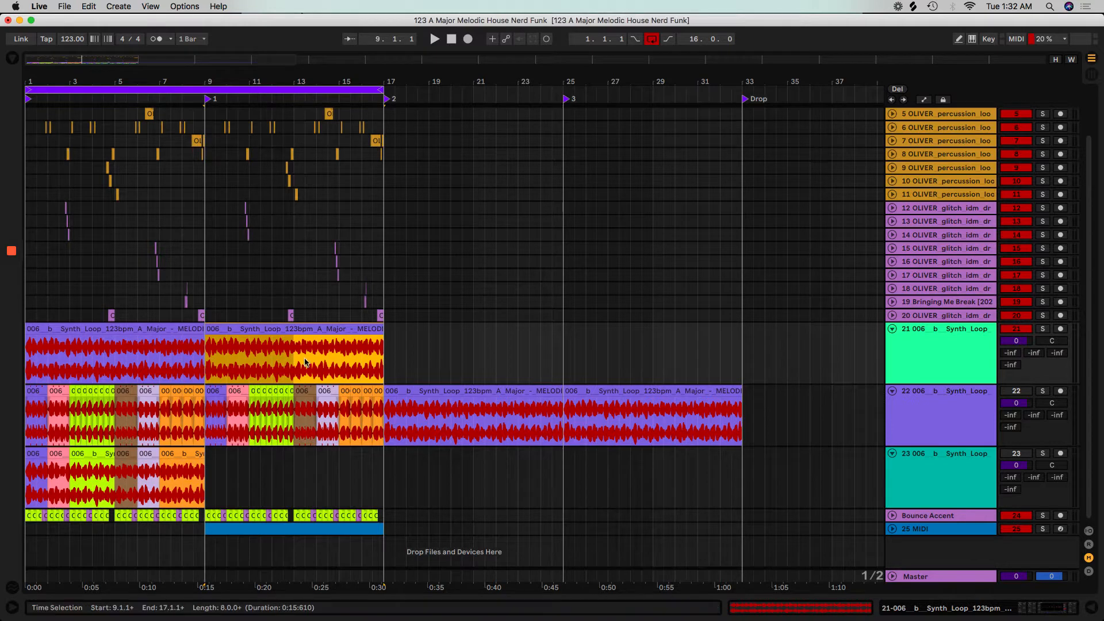
{"action": "left_click", "coordinate": [926, 349]}
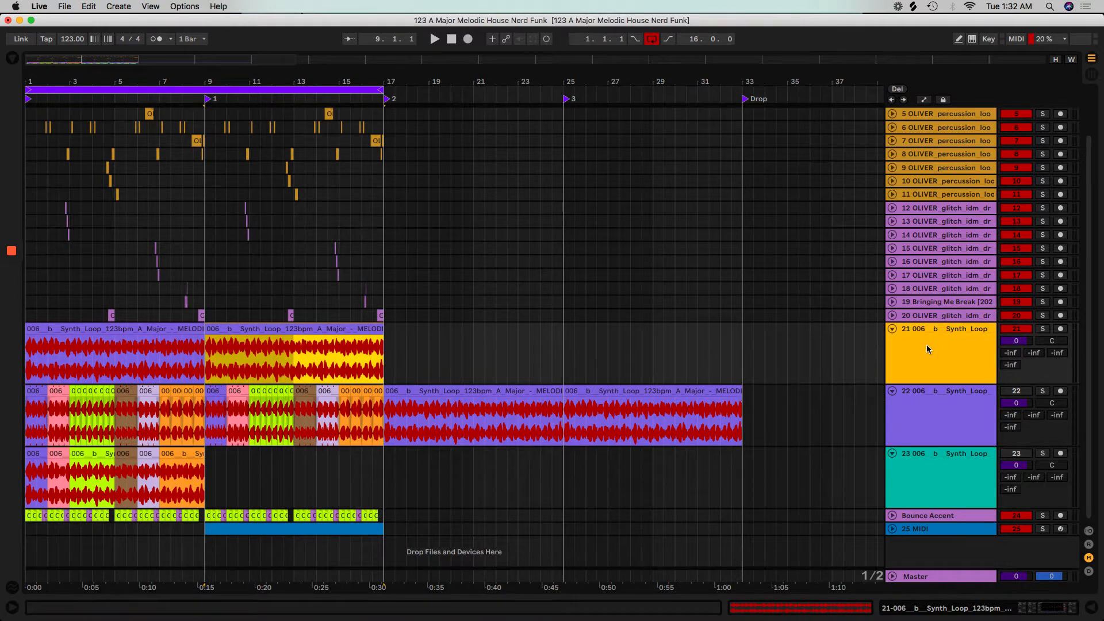
{"action": "key", "text": "Delete"}
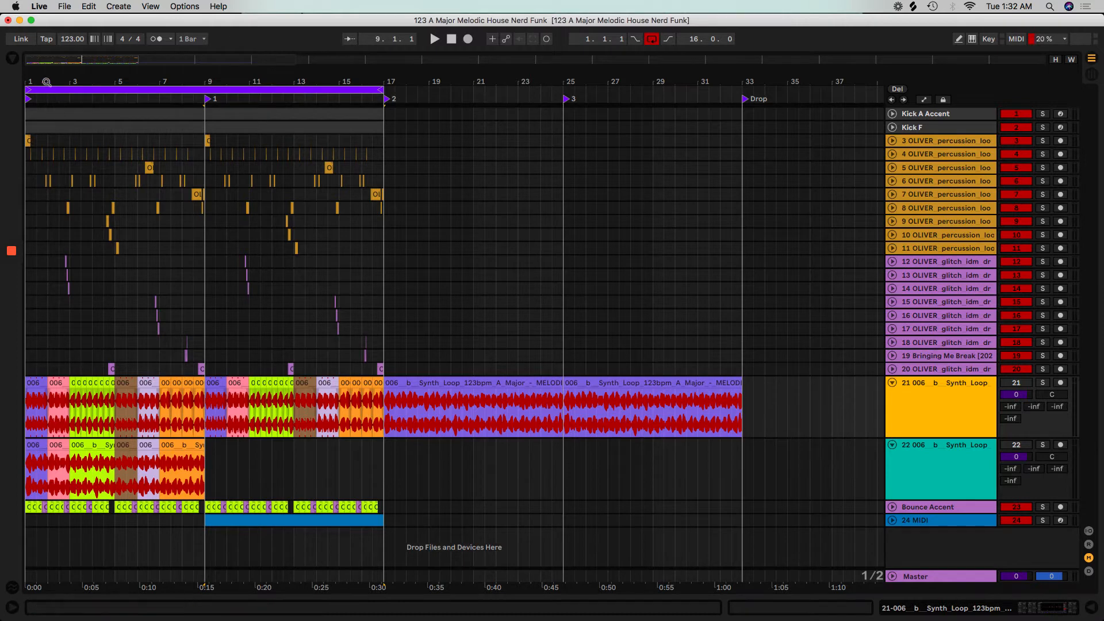
Step: Solo the synth loop track 22 and play its coloured clips from bar 1
{"action": "left_click_drag", "start_coordinate": [47, 84], "coordinate": [60, 129]}
{"action": "left_click", "coordinate": [1016, 445]}
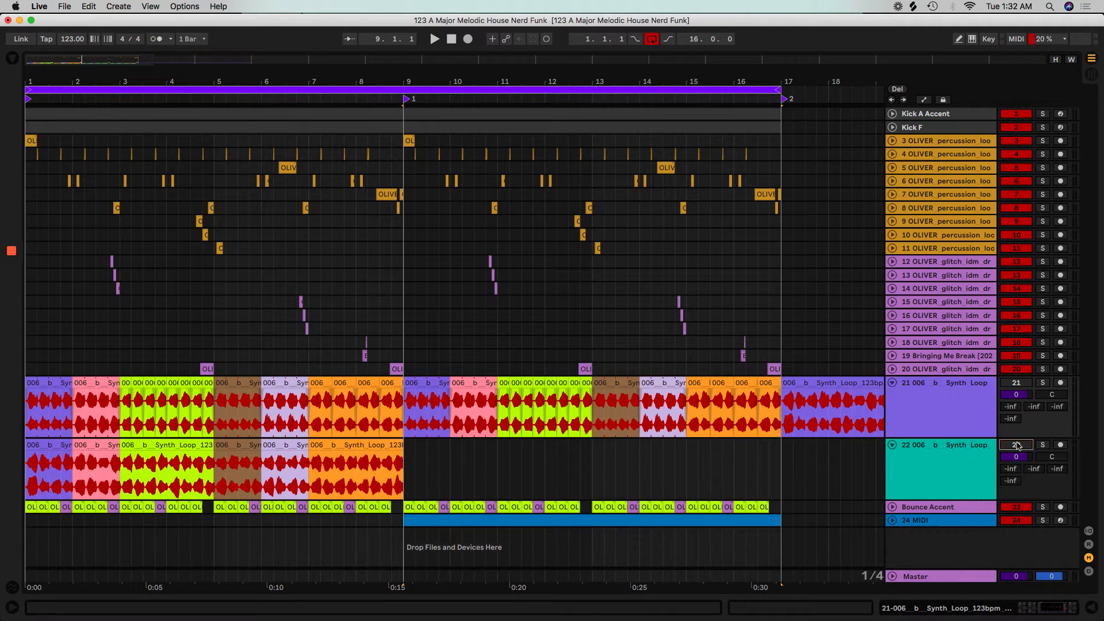
{"action": "left_click", "coordinate": [1041, 445]}
{"action": "left_click", "coordinate": [44, 454]}
{"action": "key", "text": "space"}
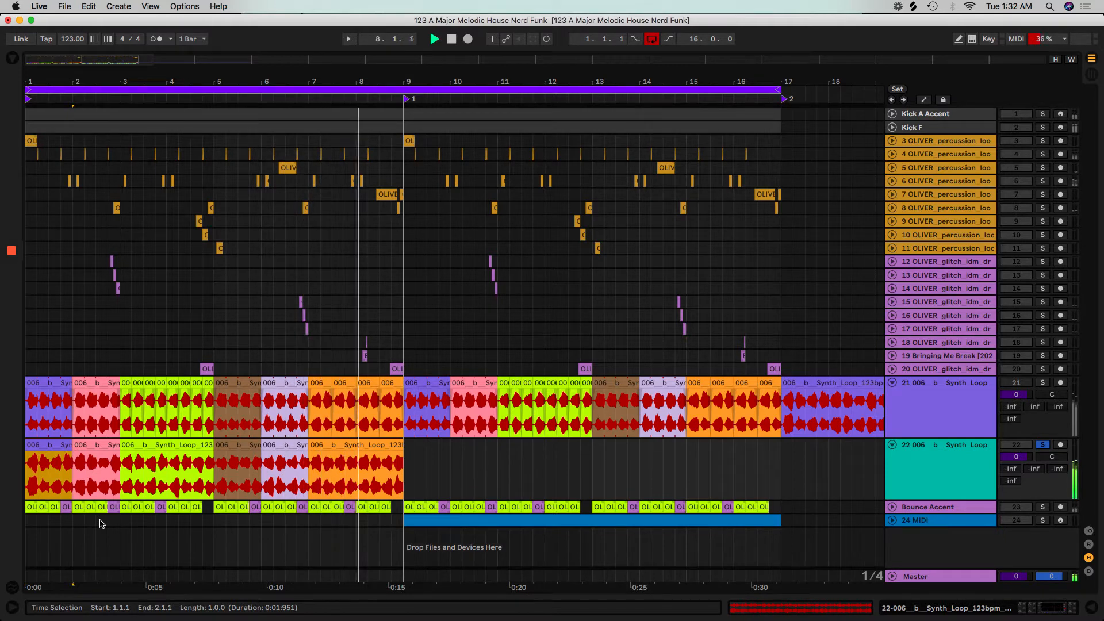
{"action": "key", "text": "space"}
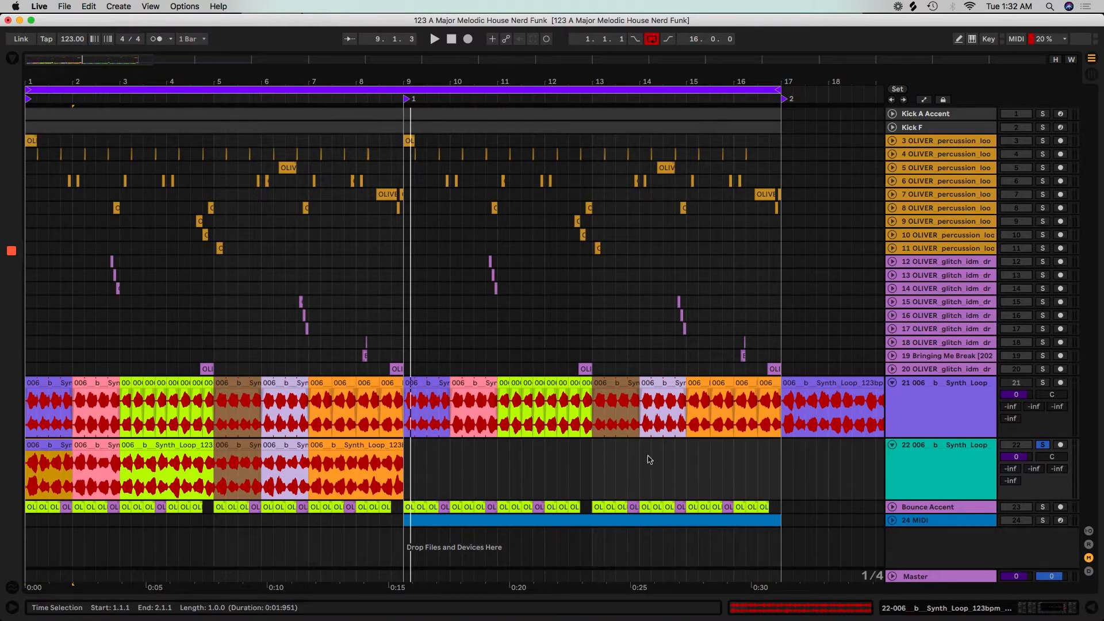
Step: Solo the synth loop track 21 instead and play its chopped version from bar 1
{"action": "left_click", "coordinate": [1041, 383]}
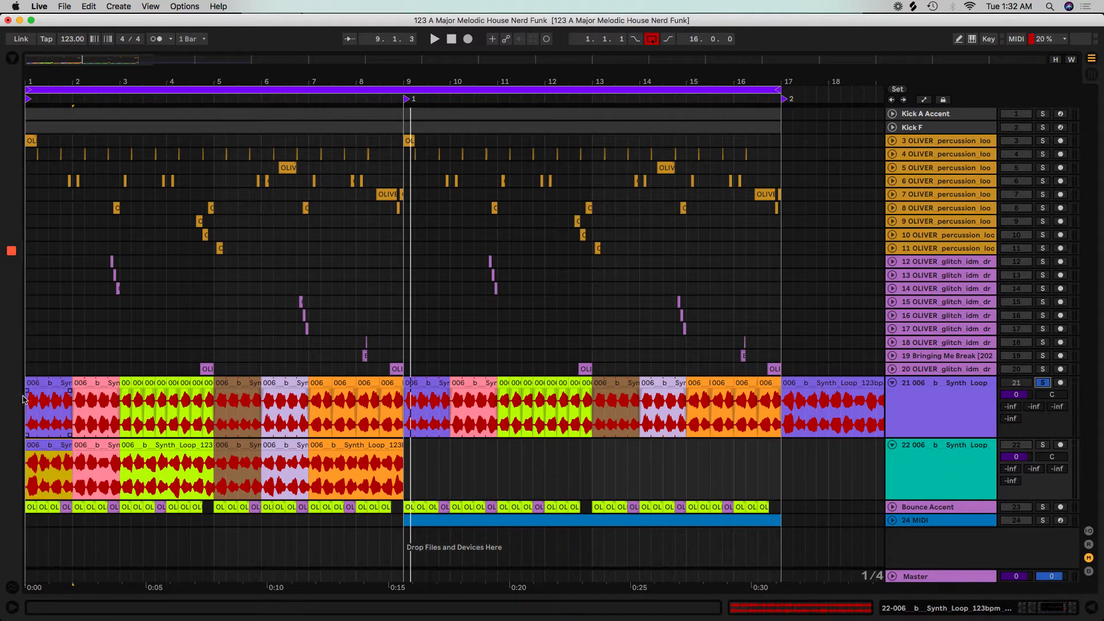
{"action": "key", "text": "space"}
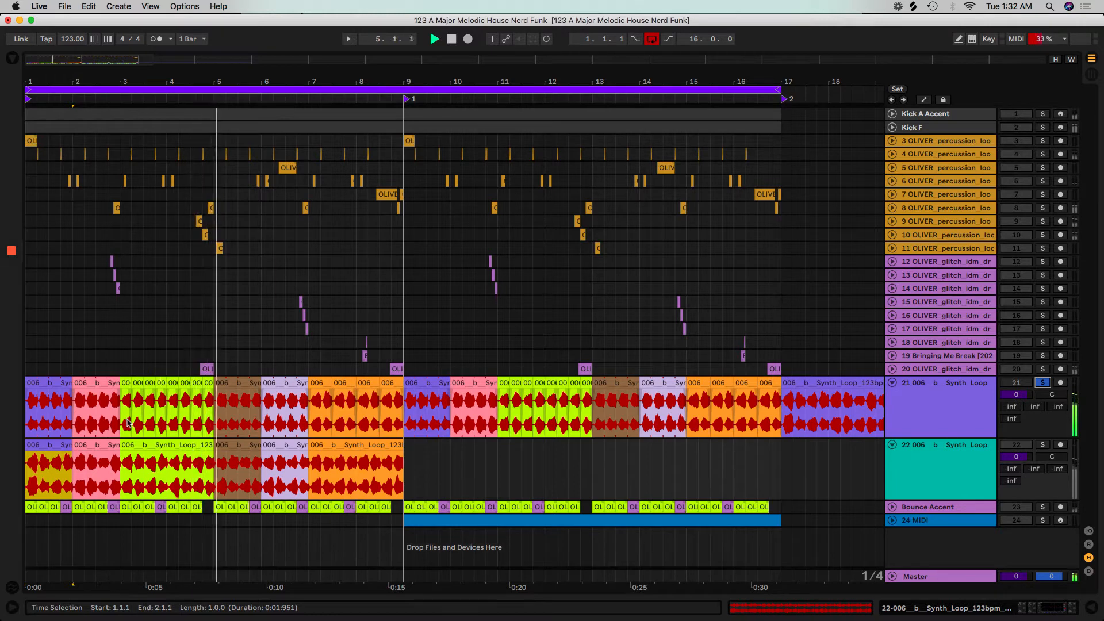
{"action": "key", "text": "space"}
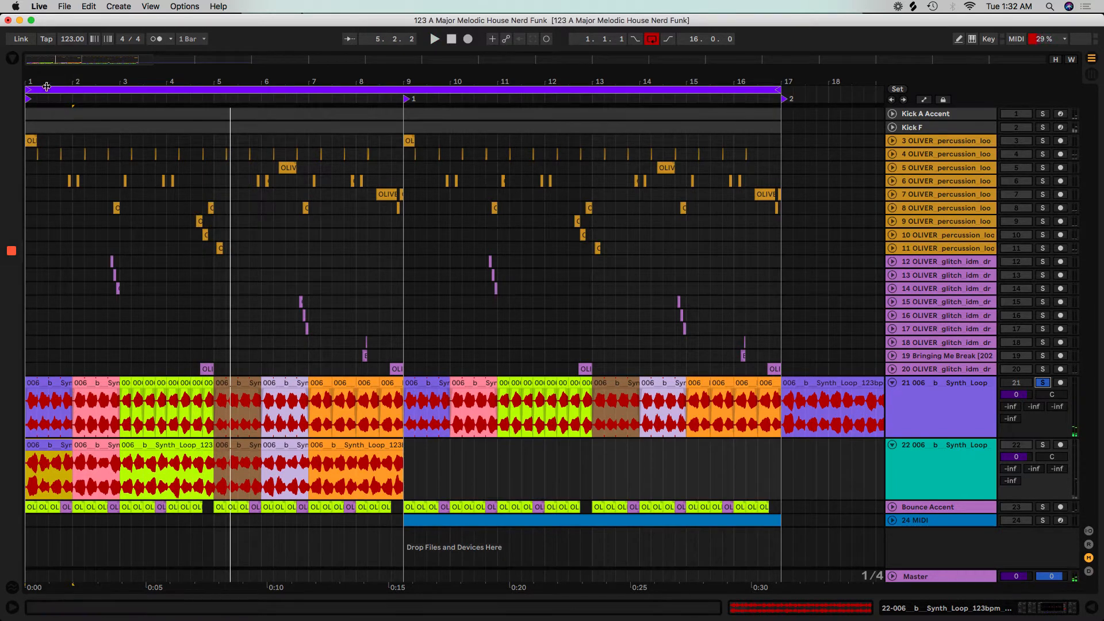
Step: Select track 21's clips from bar 1 to bar 9 and set the loop to that eight-bar selection
{"action": "left_click", "coordinate": [399, 386]}
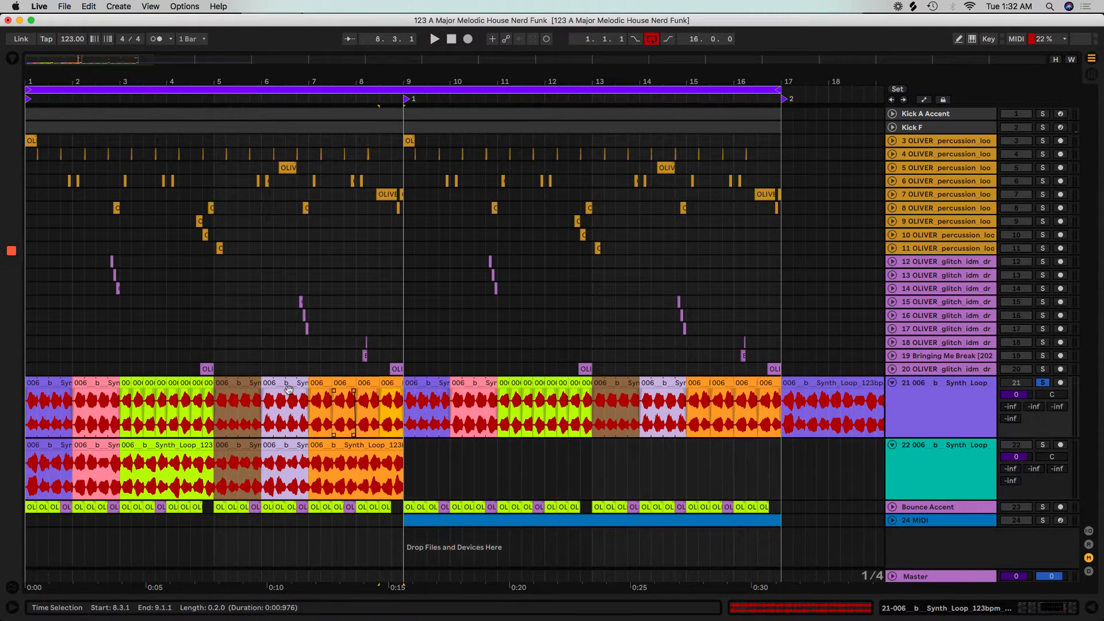
{"action": "left_click", "coordinate": [32, 381], "text": "shift"}
{"action": "key", "text": "super+c"}
{"action": "key", "text": "super+l"}
Step: Split the first bar's clip on track 21 at 1.2.1 and adjust the fade at the end of its first beat
{"action": "left_click_drag", "start_coordinate": [39, 83], "coordinate": [40, 163]}
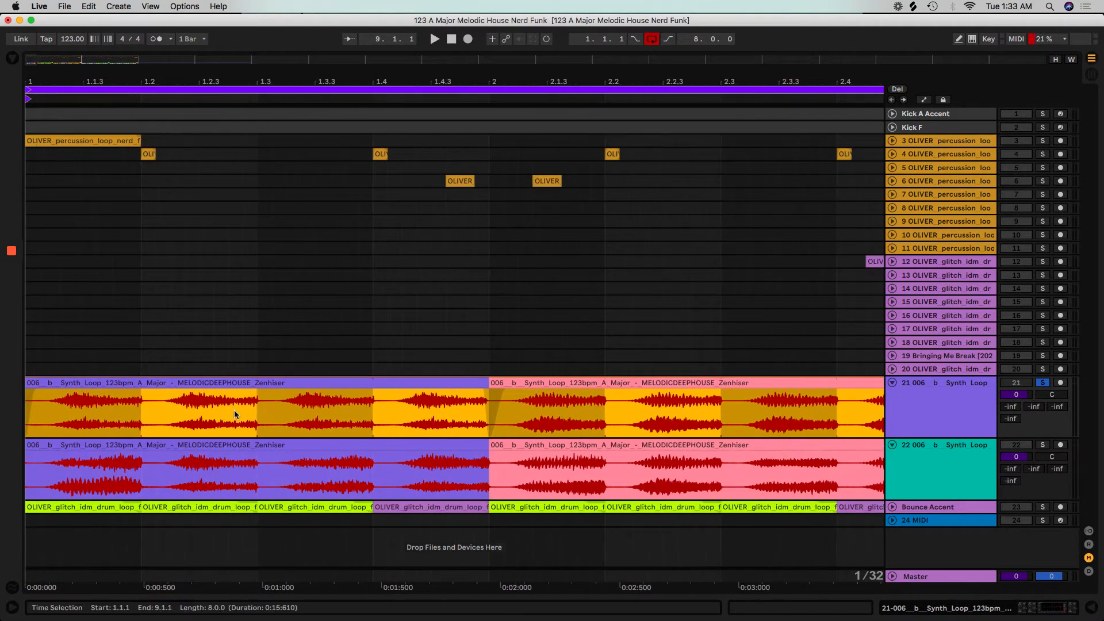
{"action": "left_click", "coordinate": [142, 405]}
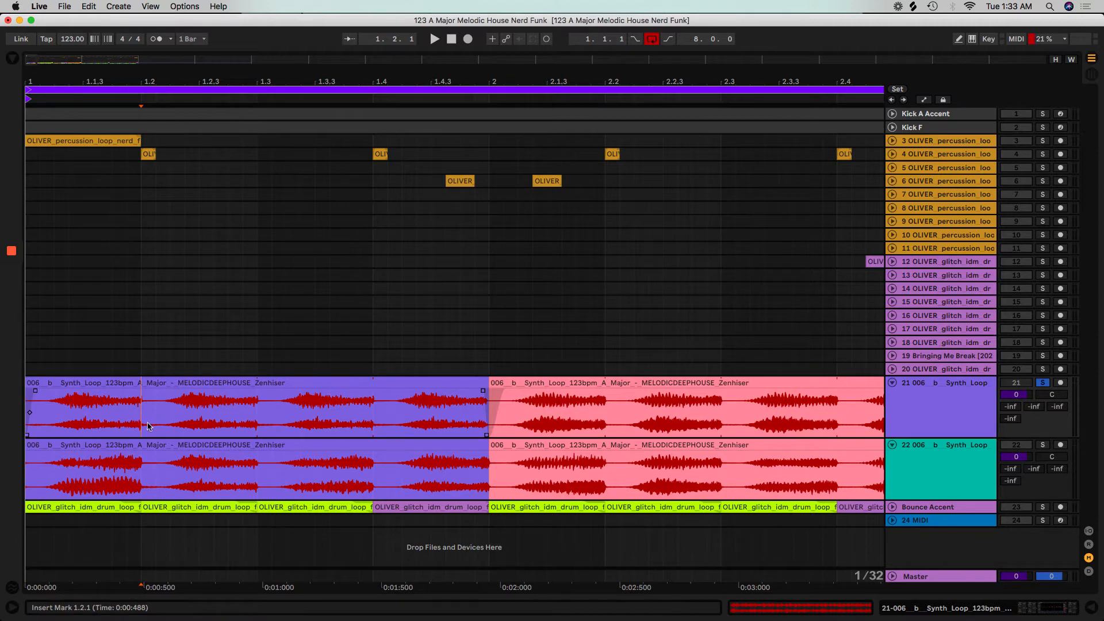
{"action": "key", "text": "super+e"}
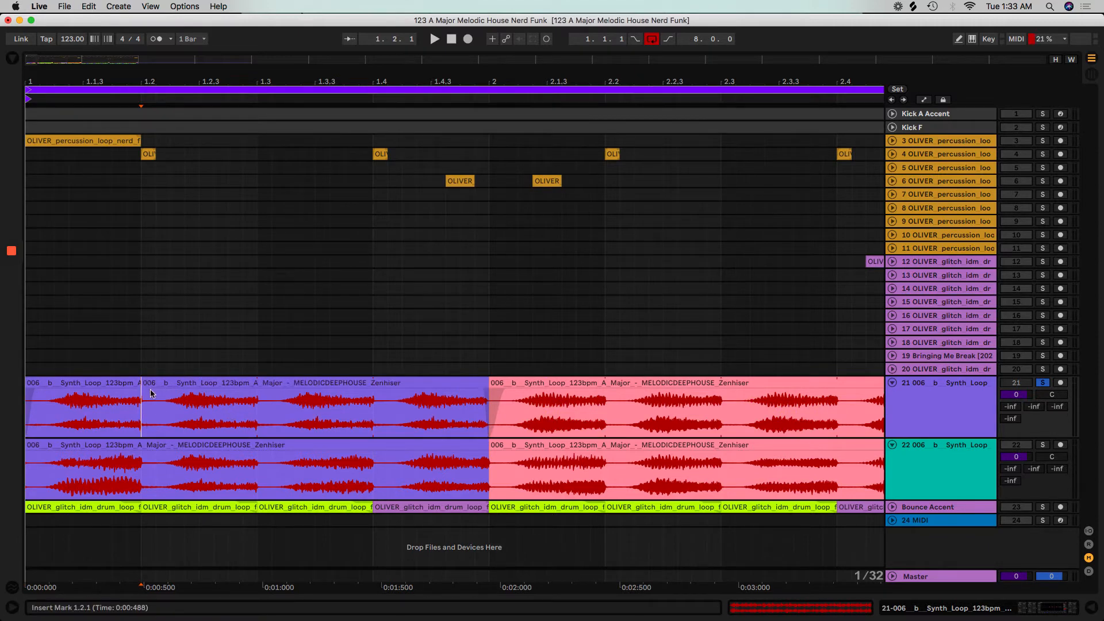
{"action": "left_click_drag", "start_coordinate": [136, 391], "coordinate": [132, 390]}
Step: Duplicate the one-beat slice at 1.1.1 three times to fill the first bar of track 21
{"action": "left_click", "coordinate": [132, 384]}
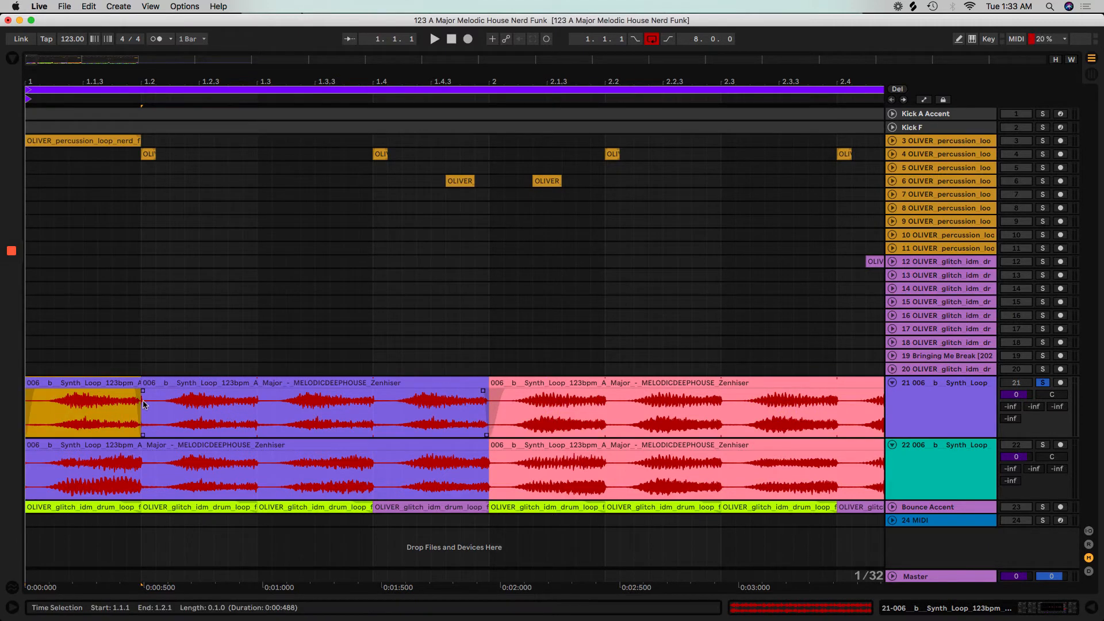
{"action": "key", "text": "super+d"}
{"action": "key", "text": "super+d"}
{"action": "key", "text": "super+d"}
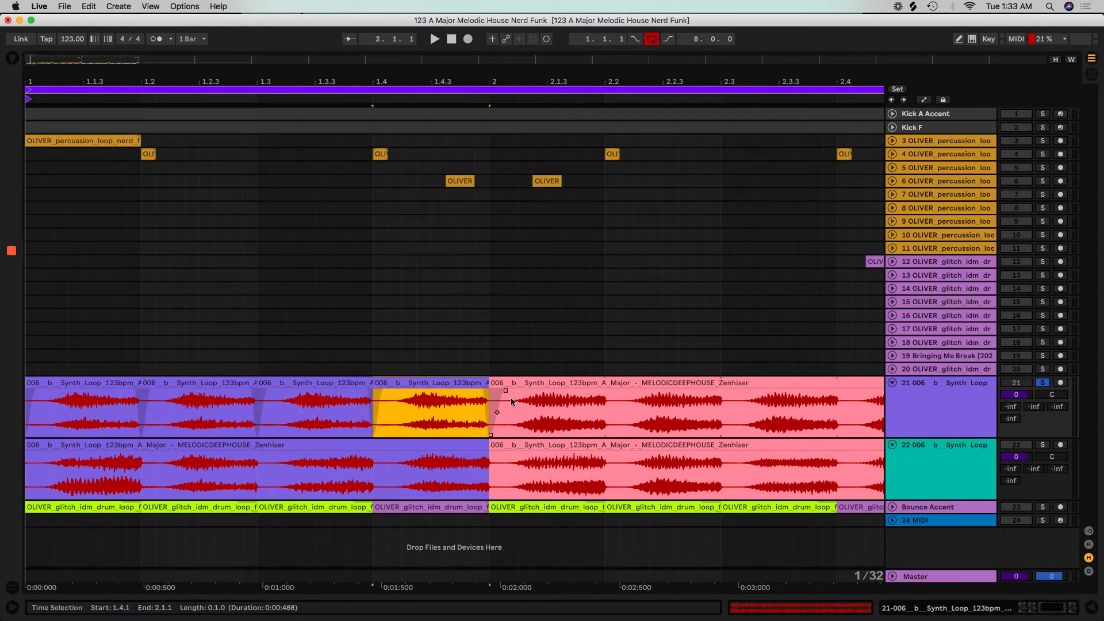
Step: Consolidate the four slices of the first bar into one clip and rename it as 1
{"action": "key", "text": "super+j"}
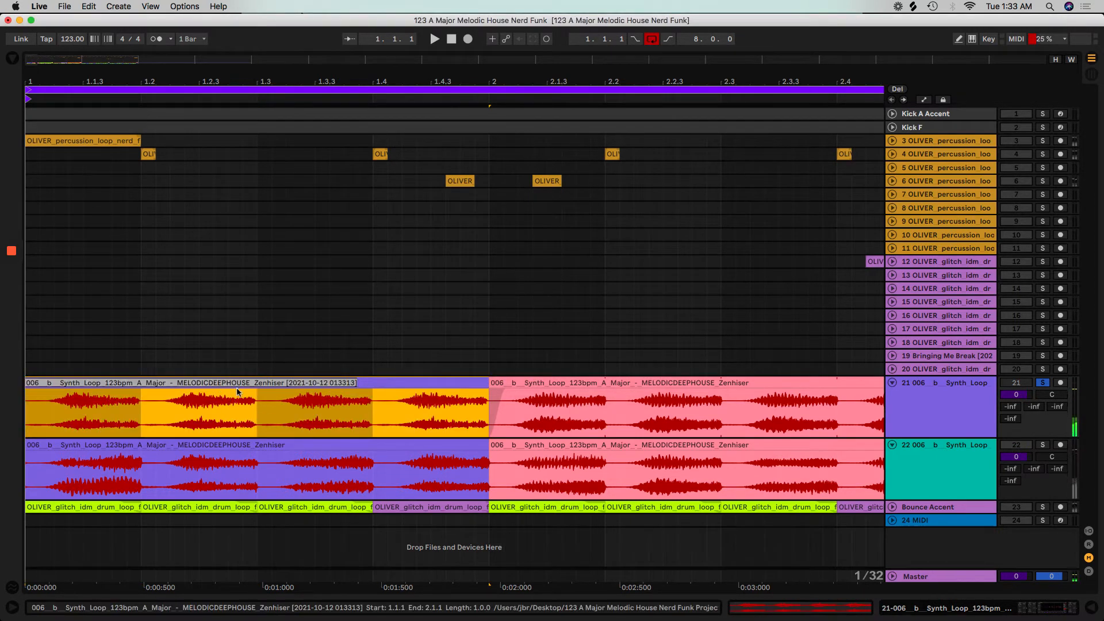
{"action": "key", "text": "super+r"}
{"action": "type", "text": "1"}
Step: Split the second bar's clip on track 21 at 2.2.1
{"action": "left_click_drag", "start_coordinate": [532, 83], "coordinate": [141, 82]}
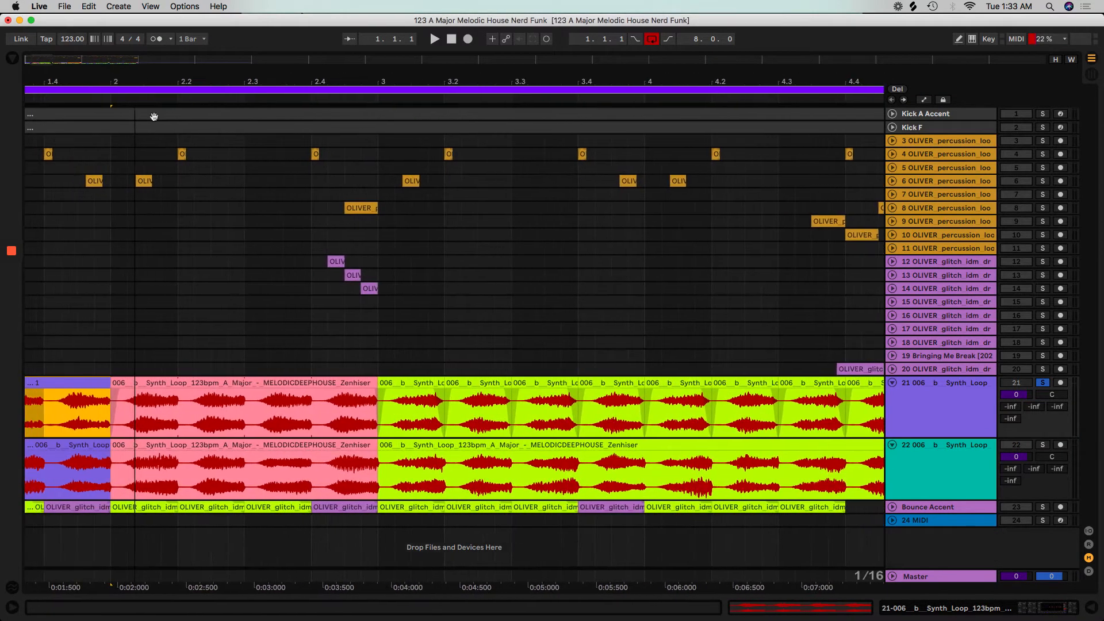
{"action": "left_click", "coordinate": [185, 384]}
{"action": "key", "text": "space"}
{"action": "key", "text": "space"}
{"action": "left_click", "coordinate": [183, 398]}
{"action": "key", "text": "super+e"}
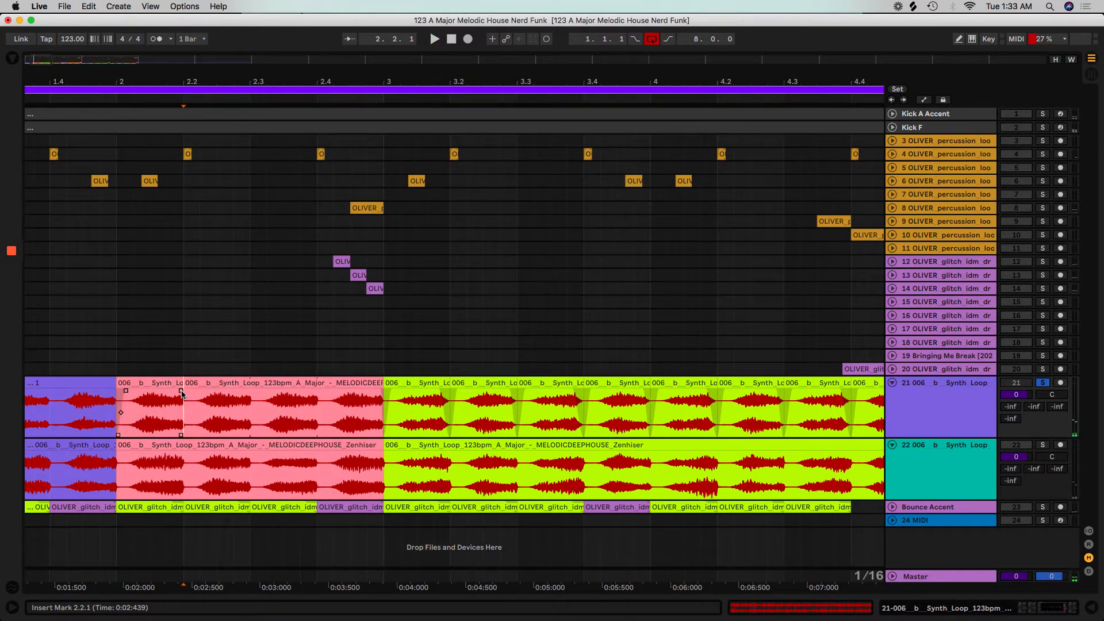
Step: Duplicate the one-beat slice at 2.1.1 three times to fill the second bar of track 21
{"action": "left_click", "coordinate": [167, 381]}
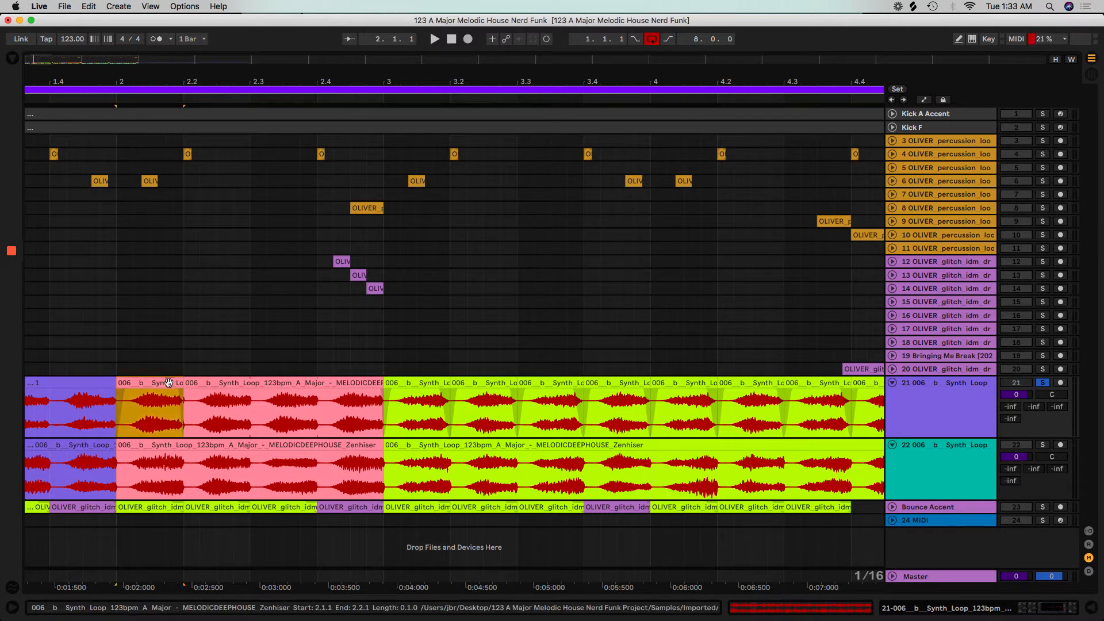
{"action": "key", "text": "super+j"}
{"action": "key", "text": "super+d"}
{"action": "key", "text": "super+d"}
{"action": "key", "text": "super+d"}
Step: Consolidate the second bar's four slices into one clip, audition it, and rename it as 2
{"action": "left_click", "coordinate": [170, 386], "text": "shift"}
{"action": "key", "text": "super+j"}
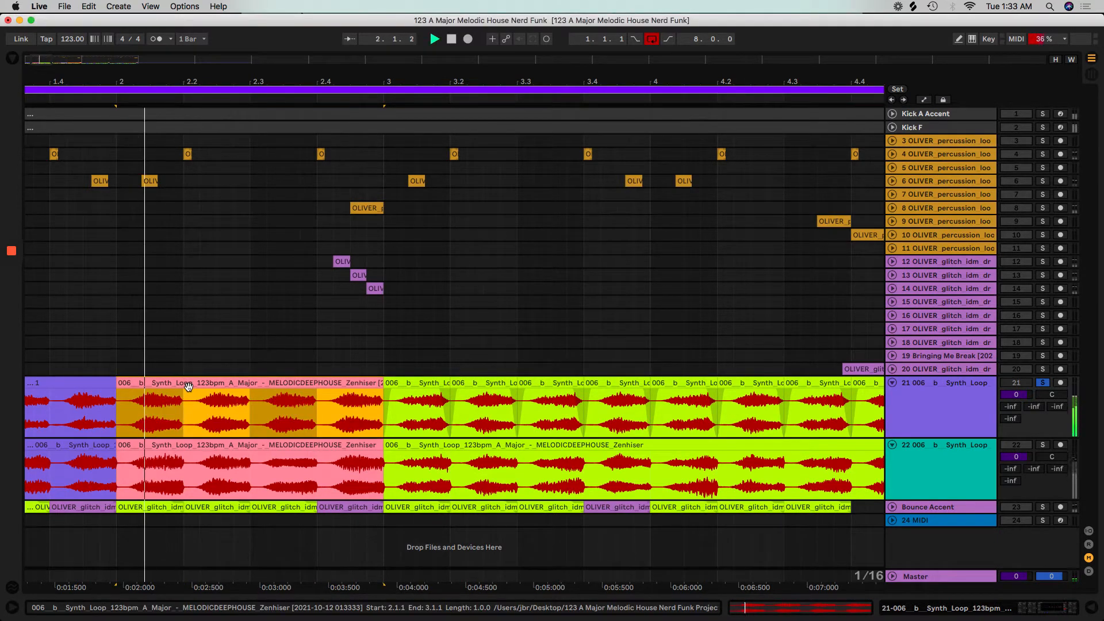
{"action": "key", "text": "space"}
{"action": "key", "text": "super+r"}
{"action": "type", "text": "2"}
{"action": "key", "text": "Return"}
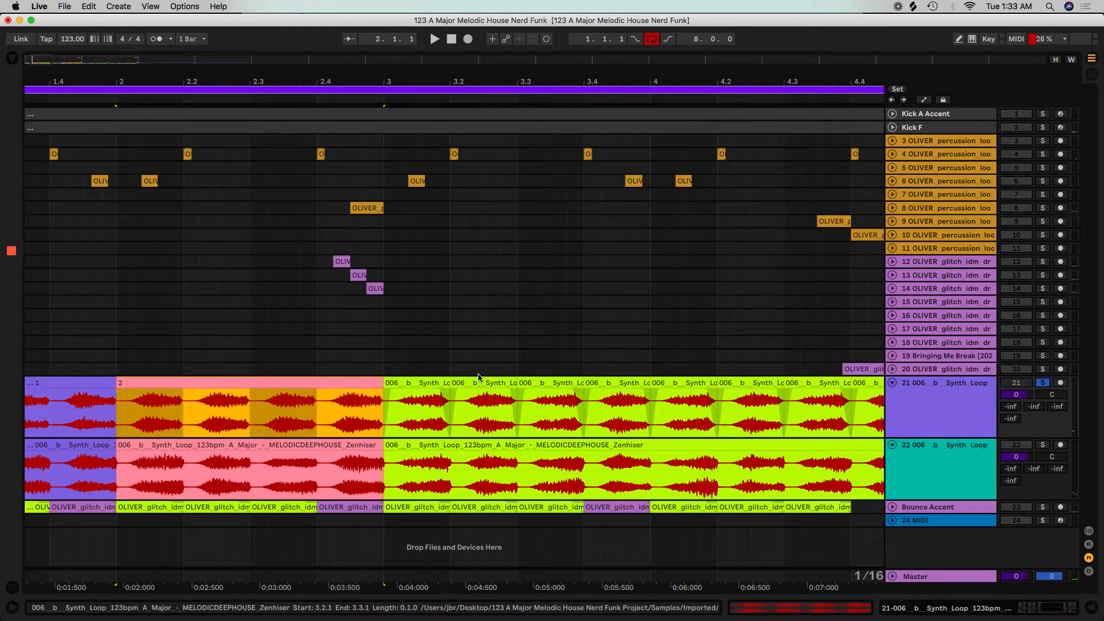
Step: Audition the slice at 3.1.1 on track 21, consolidate the third bar's first two slices into one clip, and rename it as 3
{"action": "left_click_drag", "start_coordinate": [384, 403], "coordinate": [450, 402]}
{"action": "key", "text": "space"}
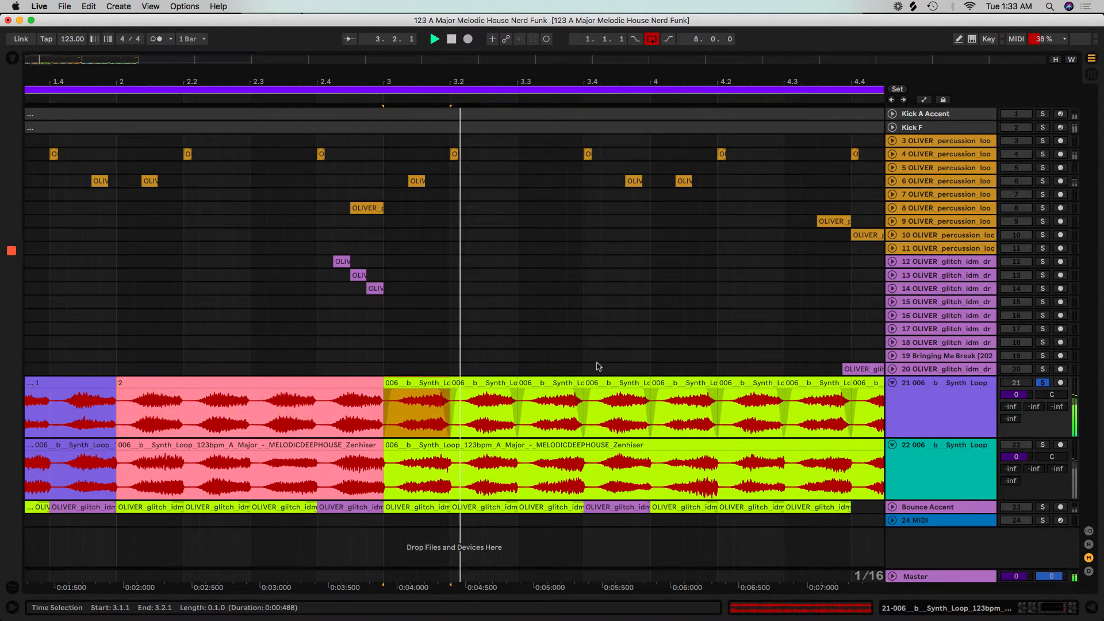
{"action": "key", "text": "space"}
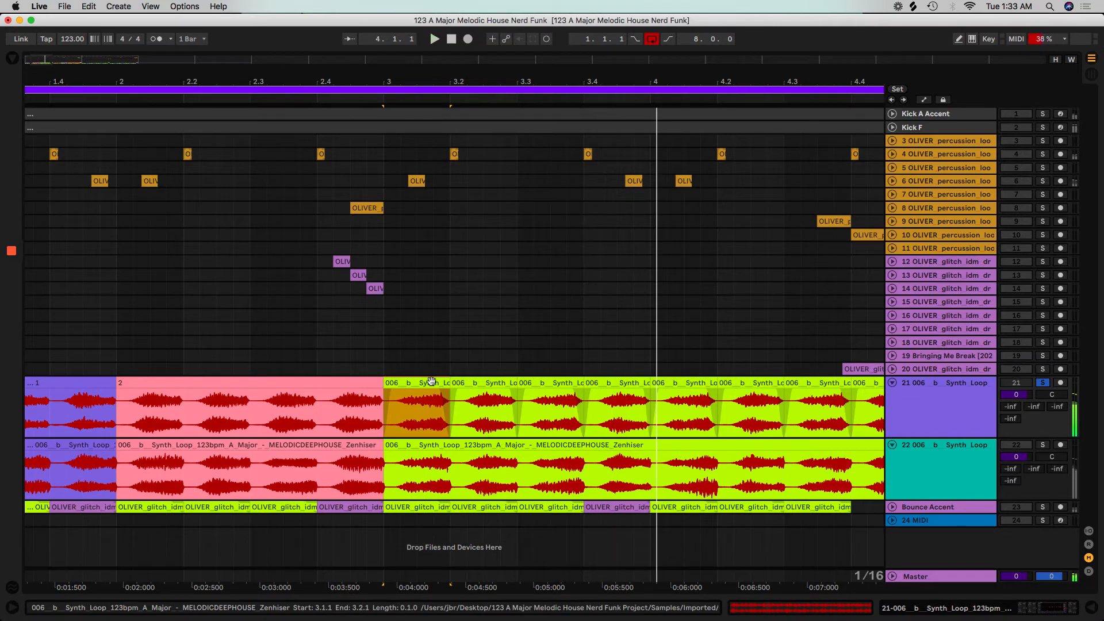
{"action": "left_click", "coordinate": [496, 381], "text": "shift"}
{"action": "key", "text": "super+j"}
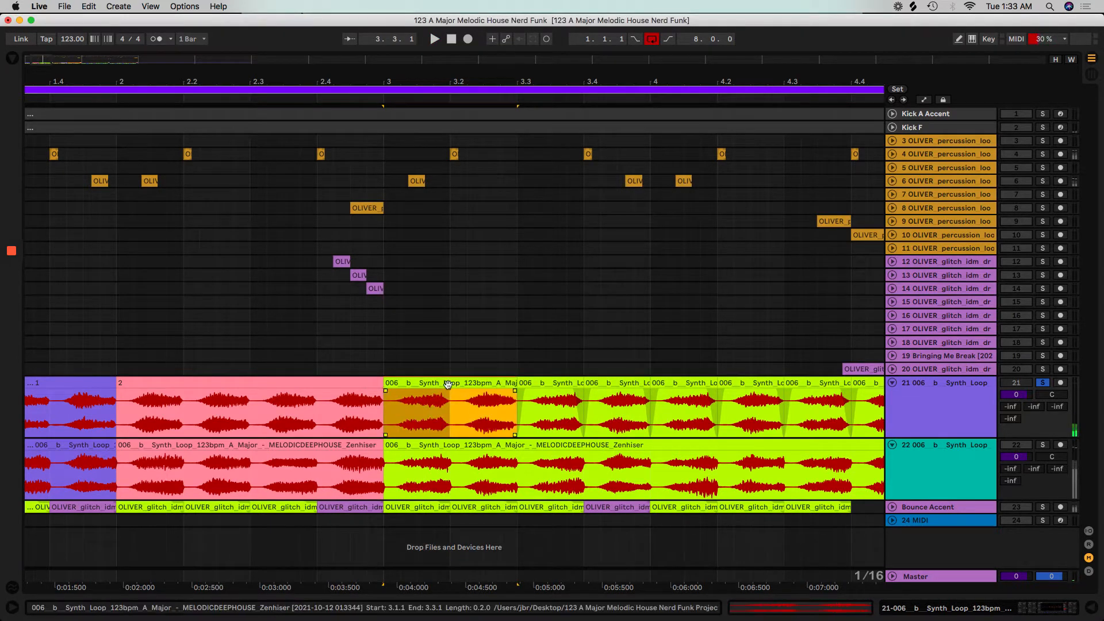
{"action": "key", "text": "super+r"}
{"action": "type", "text": "3"}
{"action": "key", "text": "Return"}
Step: Duplicate clip 3 three times to fill bars 3 and 4 of track 21
{"action": "key", "text": "super+d"}
{"action": "key", "text": "super+d"}
{"action": "key", "text": "super+d"}
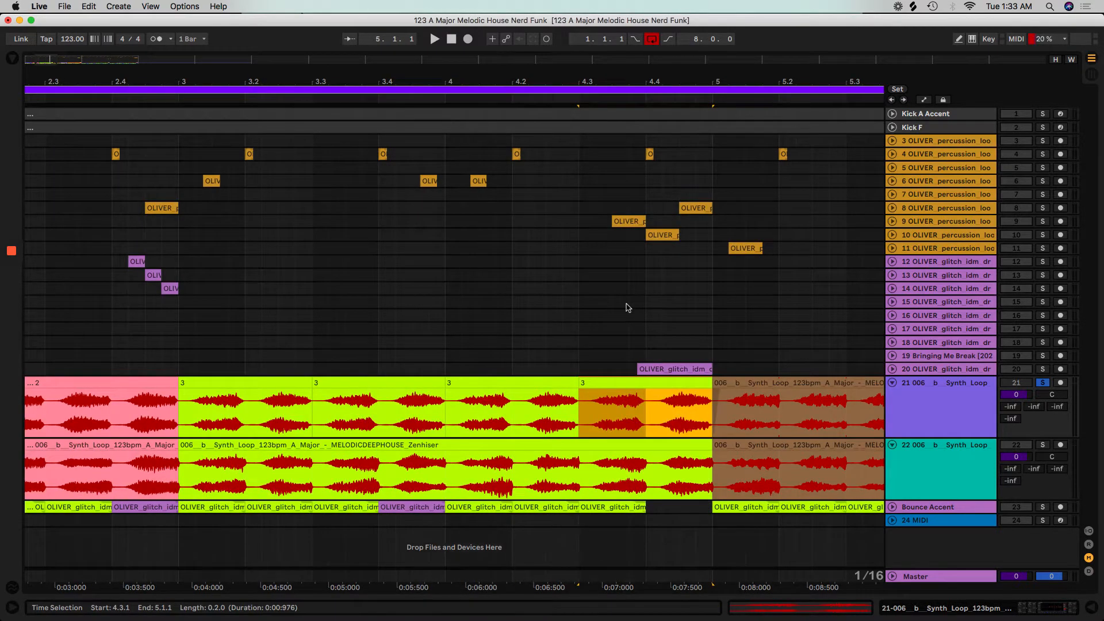
Step: Split the fifth bar's clip on track 21 at 5.2.1 and set a short fade-out at the end of its first slice
{"action": "left_click_drag", "start_coordinate": [621, 82], "coordinate": [130, 83]}
{"action": "left_click", "coordinate": [175, 403]}
{"action": "key", "text": "super+e"}
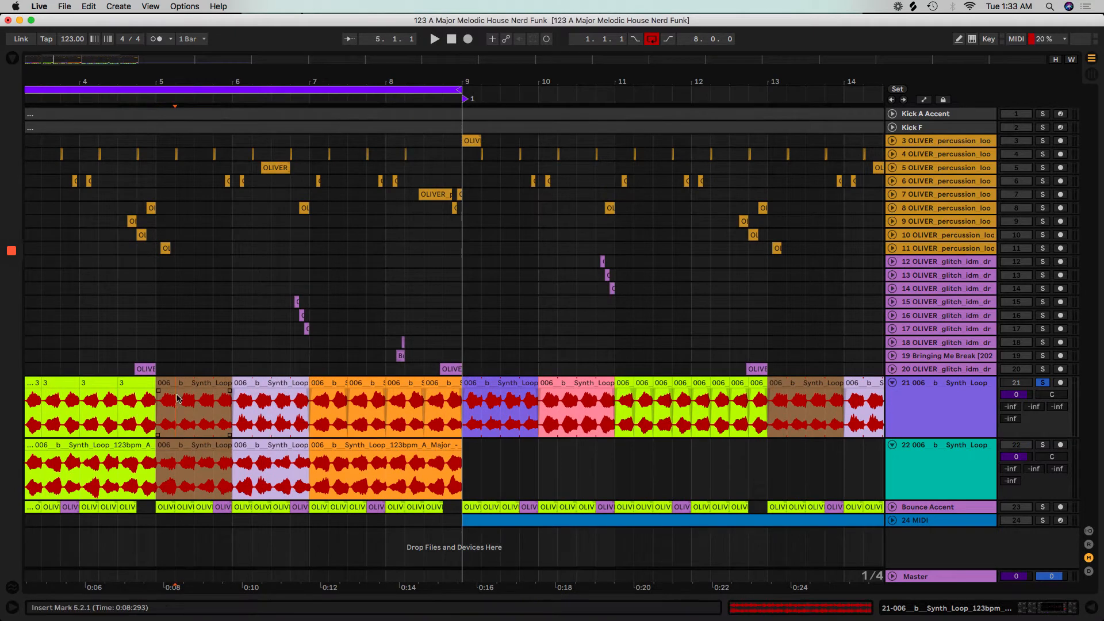
{"action": "left_click_drag", "start_coordinate": [161, 82], "coordinate": [187, 82]}
{"action": "left_click", "coordinate": [332, 394]}
{"action": "left_click_drag", "start_coordinate": [324, 392], "coordinate": [318, 390]}
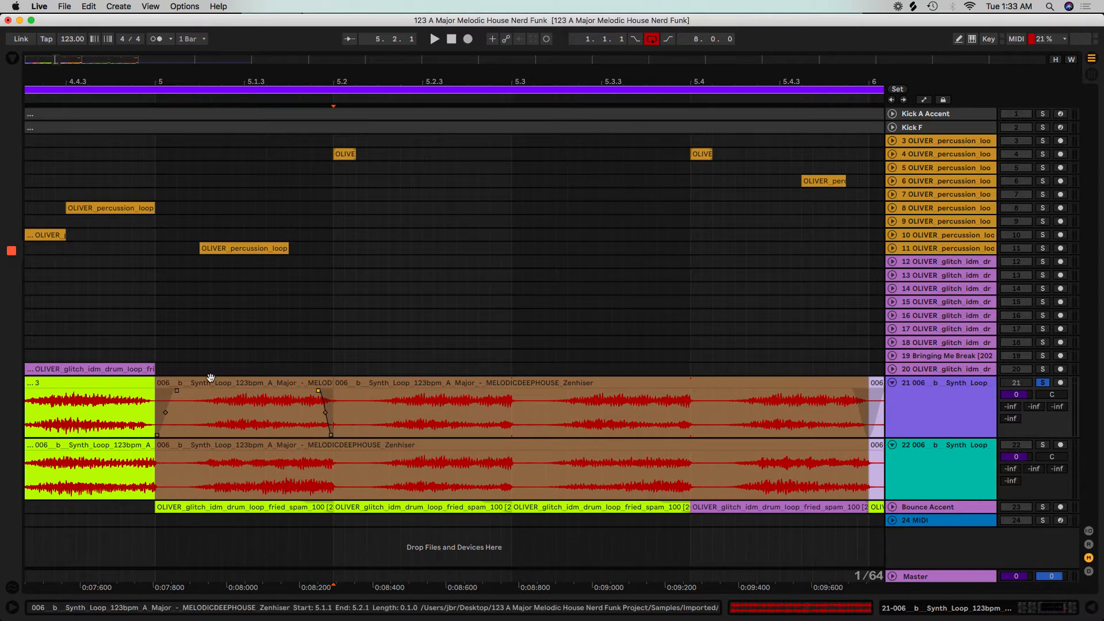
Step: Consolidate the one-beat slice at 5.1.1, audition it in a loop, and switch arrangement looping off
{"action": "left_click", "coordinate": [219, 385]}
{"action": "key", "text": "super+j"}
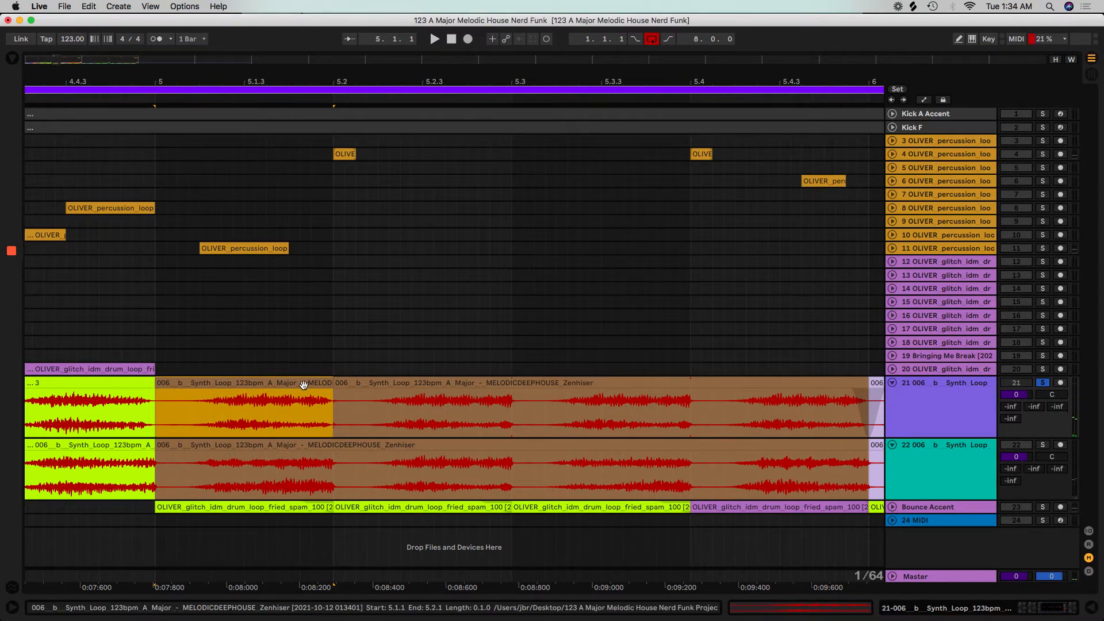
{"action": "key", "text": "super+l"}
{"action": "key", "text": "space"}
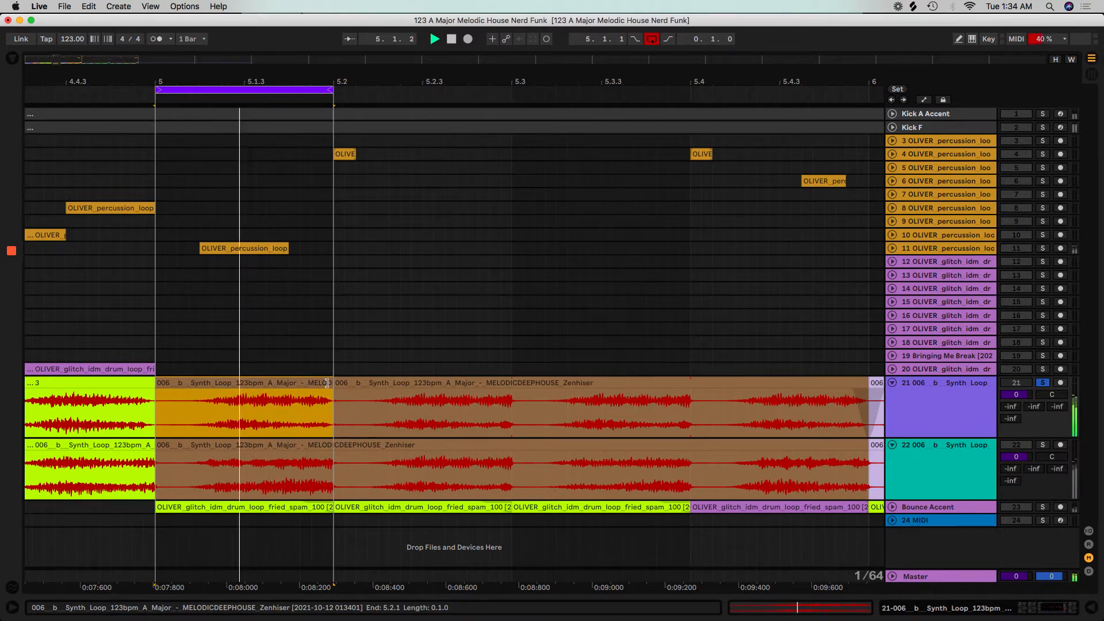
{"action": "left_click", "coordinate": [646, 40]}
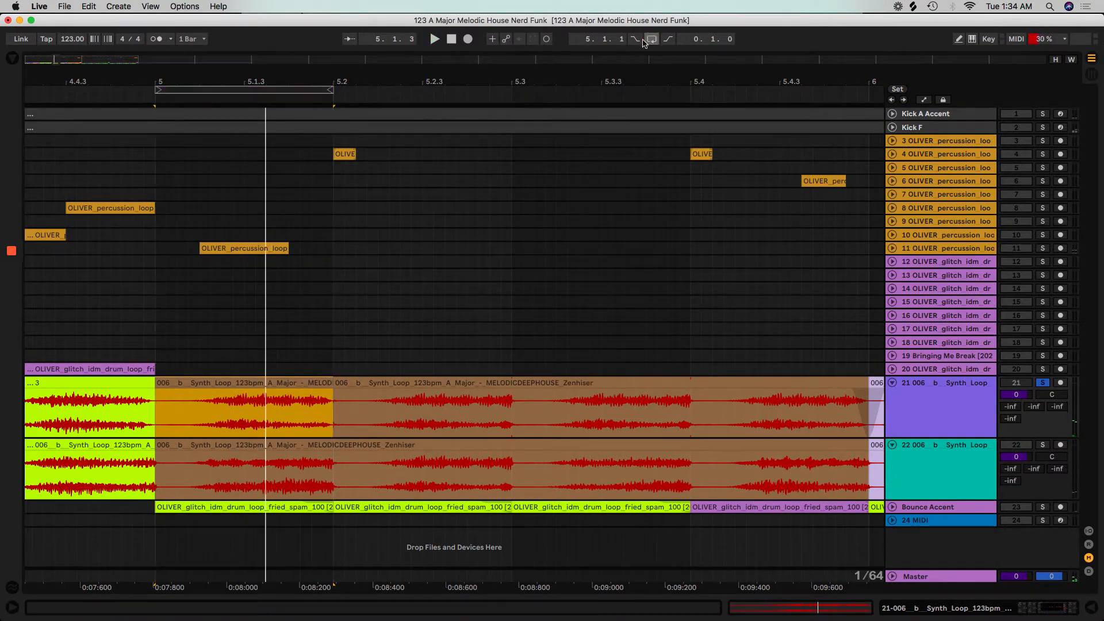
{"action": "key", "text": "space"}
Step: Duplicate the slice at 5.1.1 three times across the fifth bar, and consolidate the four slices into a clip named 4
{"action": "key", "text": "super+d"}
{"action": "key", "text": "super+d"}
{"action": "key", "text": "super+d"}
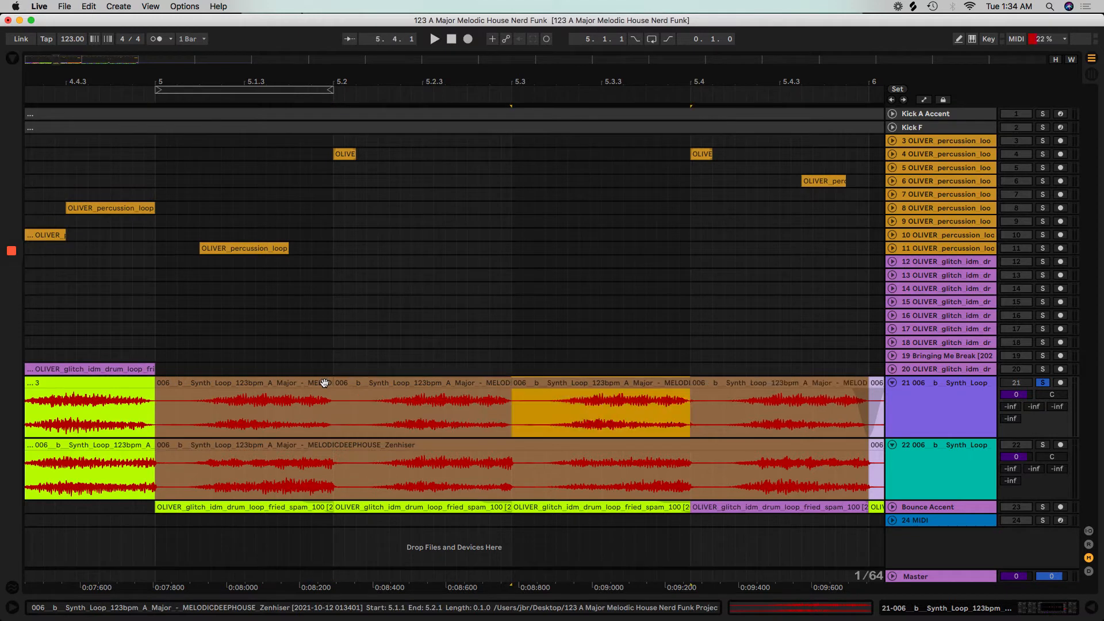
{"action": "left_click", "coordinate": [299, 388], "text": "shift"}
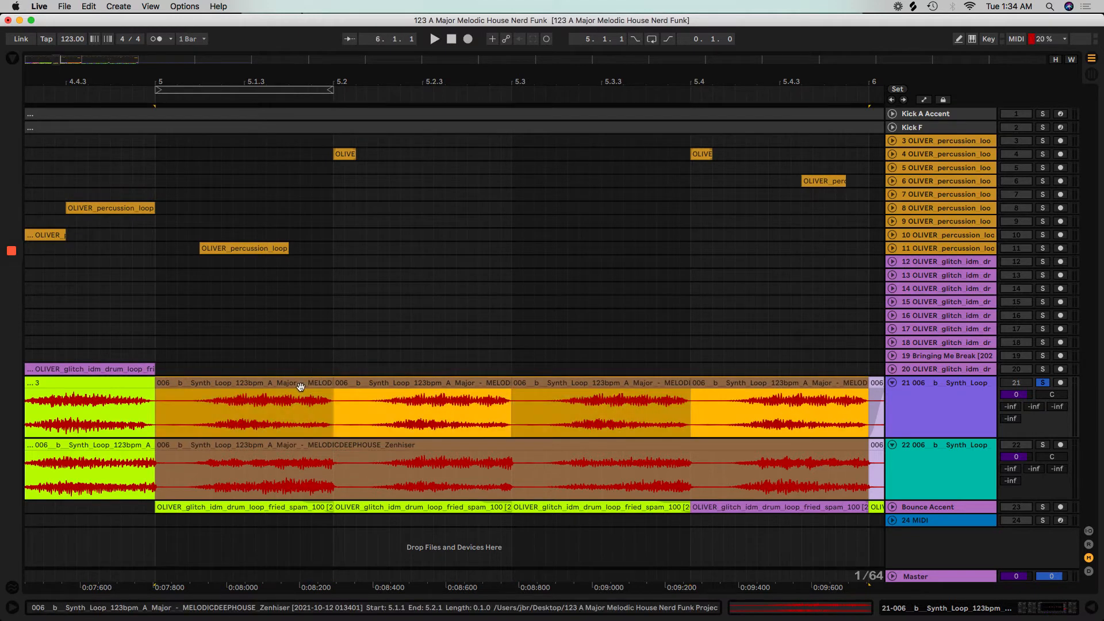
{"action": "key", "text": "super+j"}
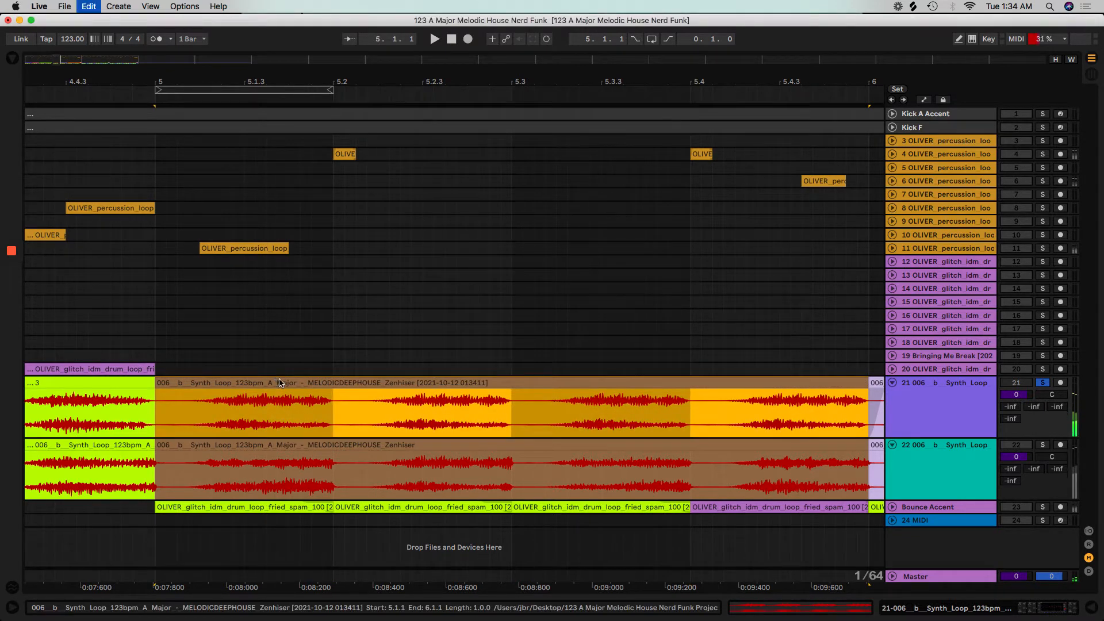
{"action": "type", "text": "4"}
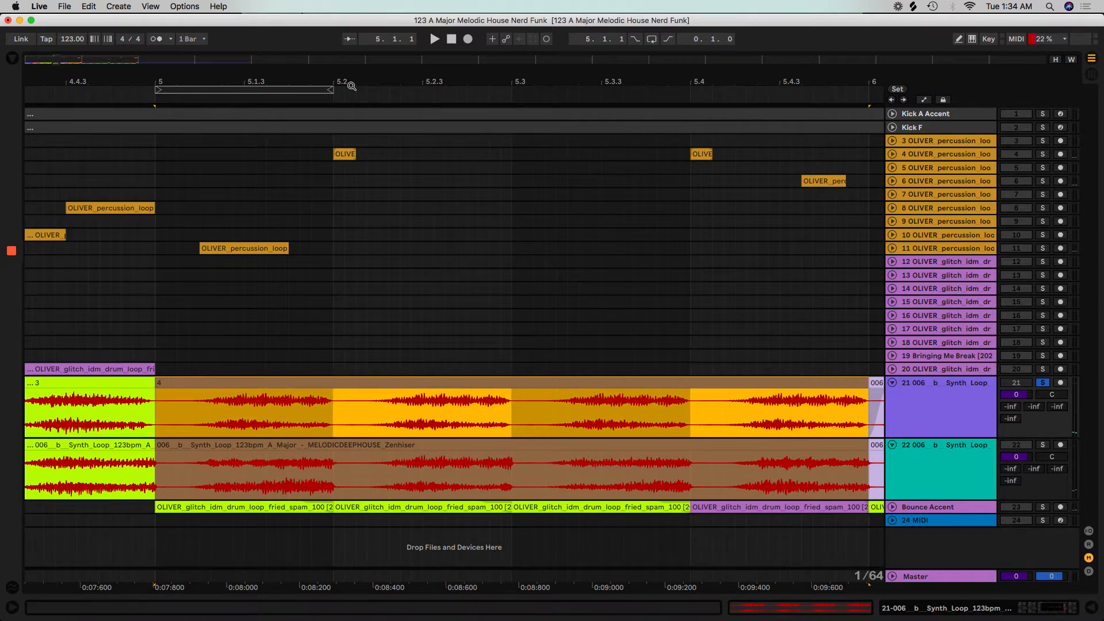
Step: Split the sixth bar's clip on track 21 at 6.2.1
{"action": "mouse_move", "coordinate": [158, 82]}
{"action": "left_mouse_down"}
{"action": "mouse_move", "coordinate": [115, 23]}
{"action": "mouse_move", "coordinate": [86, 52]}
{"action": "mouse_move", "coordinate": [86, 81]}
{"action": "mouse_move", "coordinate": [167, 82]}
{"action": "left_mouse_up"}
{"action": "left_click", "coordinate": [211, 381]}
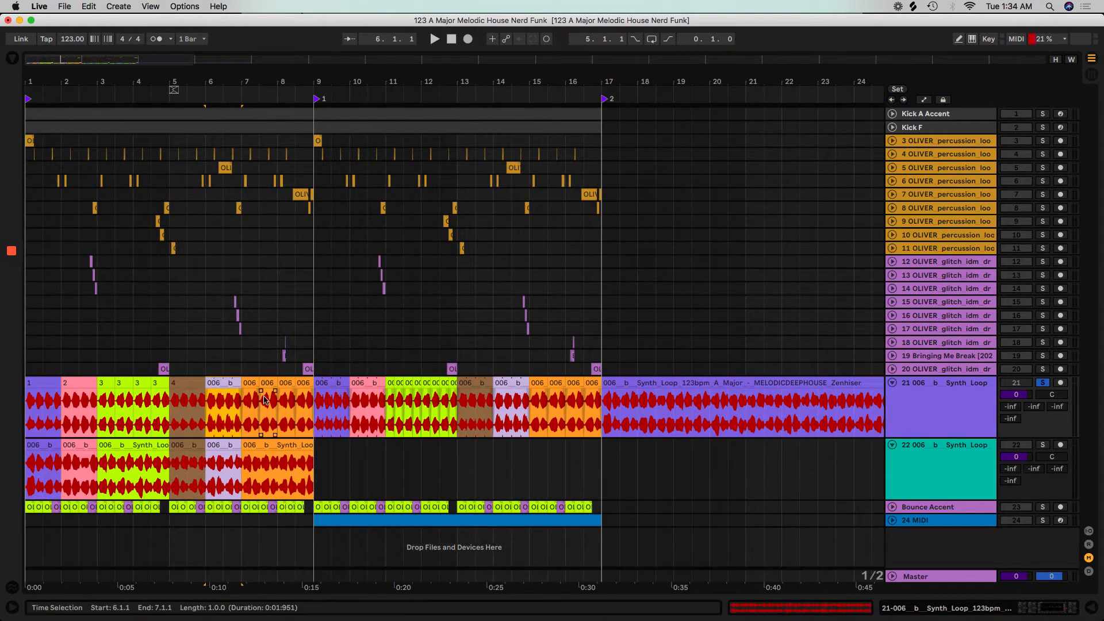
{"action": "left_click_drag", "start_coordinate": [199, 89], "coordinate": [222, 260]}
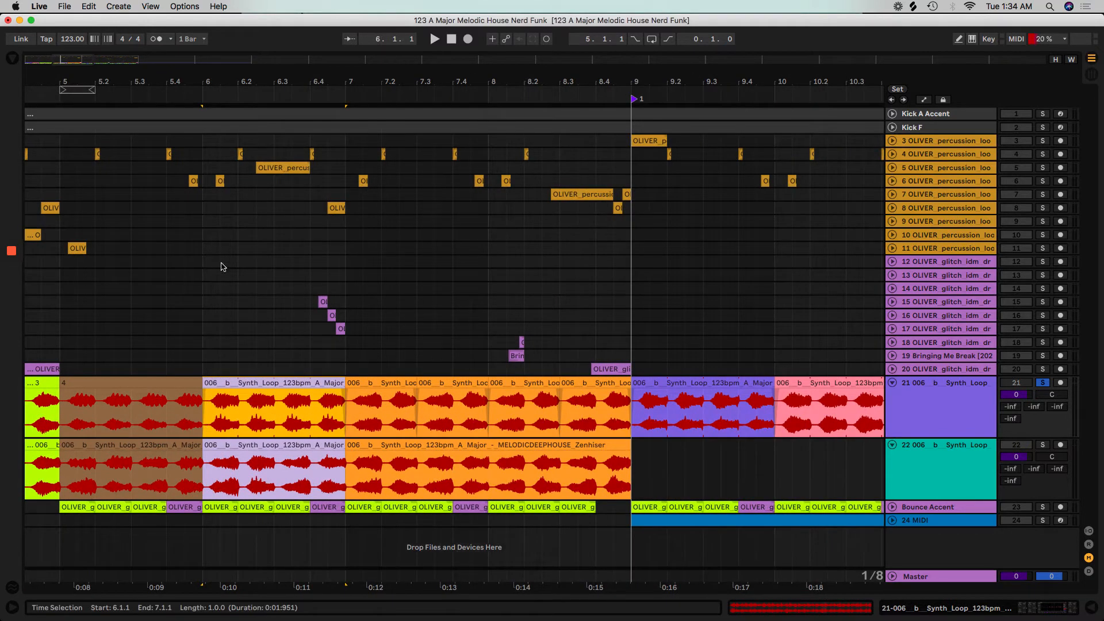
{"action": "left_click", "coordinate": [239, 401]}
{"action": "key", "text": "z"}
{"action": "key", "text": "super+e"}
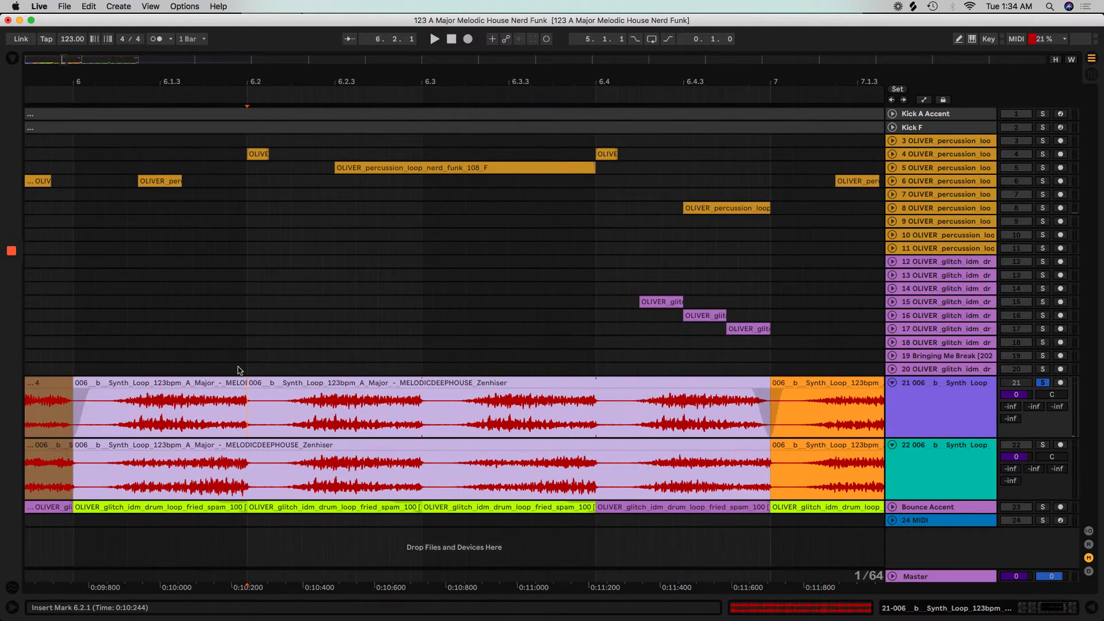
Step: Try to fill the sixth bar with three duplicates of the unconsolidated one-beat slice at 6.1.1
{"action": "left_click", "coordinate": [228, 381]}
{"action": "key", "text": "super+d"}
{"action": "key", "text": "super+d"}
{"action": "key", "text": "super+d"}
{"action": "left_click", "coordinate": [195, 382], "text": "shift"}
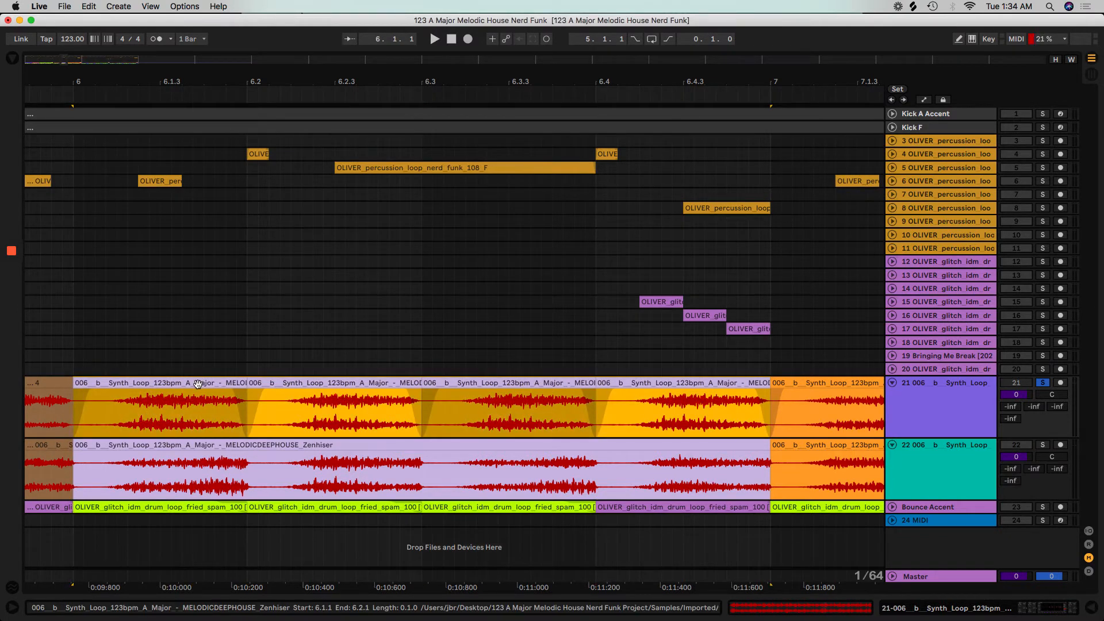
Step: Consolidate the one-beat slice at 6.1.1 on its own and duplicate it three times to fill the sixth bar
{"action": "left_click", "coordinate": [197, 383]}
{"action": "key", "text": "super+j"}
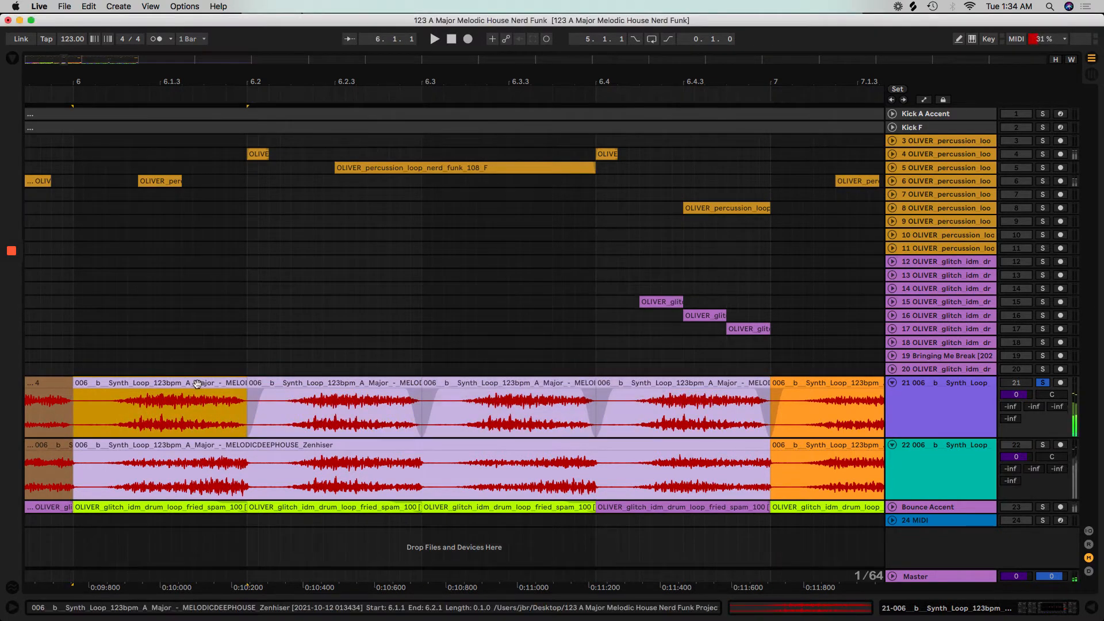
{"action": "key", "text": "super+d"}
{"action": "key", "text": "super+d"}
{"action": "key", "text": "super+d"}
Step: Consolidate the sixth bar's four slices into one clip and audition it
{"action": "left_click", "coordinate": [197, 383], "text": "shift"}
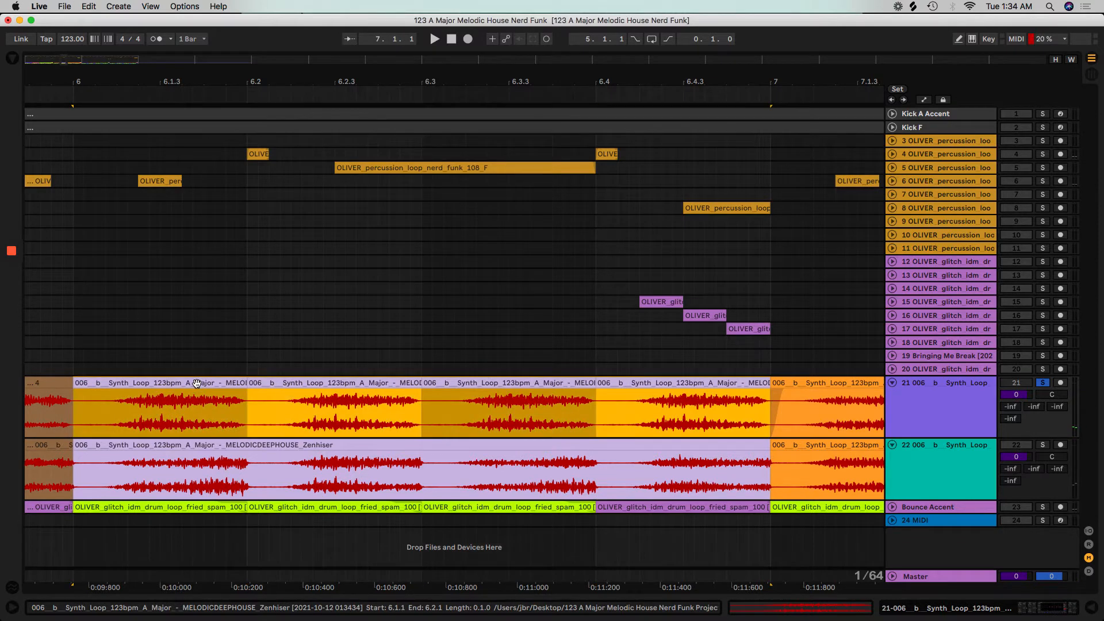
{"action": "key", "text": "super+j"}
{"action": "key", "text": "space"}
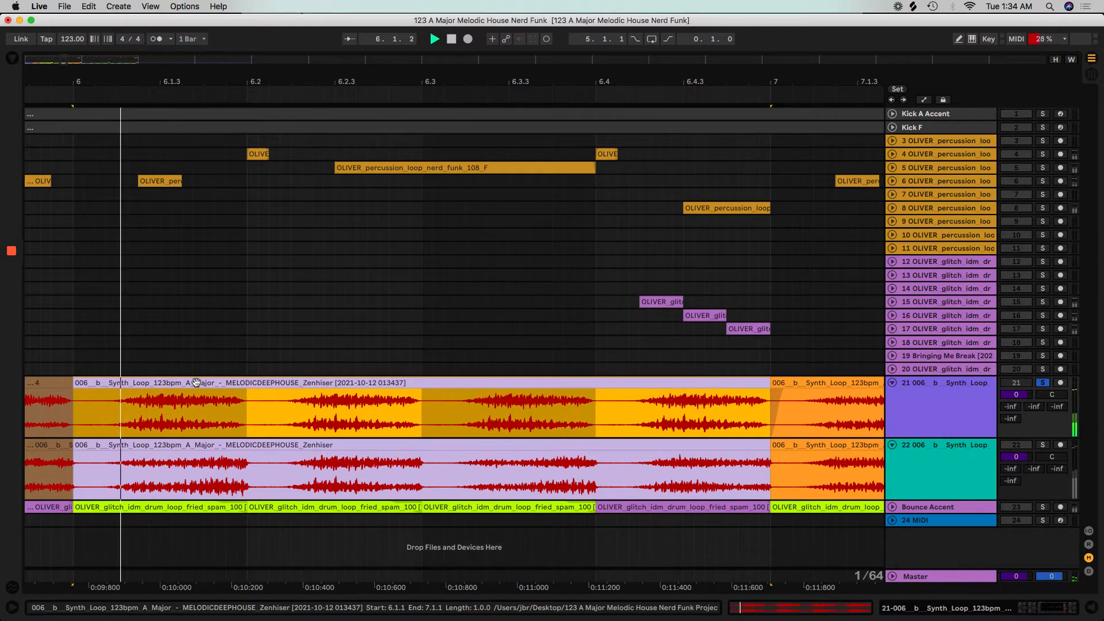
{"action": "key", "text": "space"}
Step: Audition the two-beat slice at 7.1.1 on track 21 and consolidate it
{"action": "left_click_drag", "start_coordinate": [395, 81], "coordinate": [119, 81]}
{"action": "left_click", "coordinate": [282, 380]}
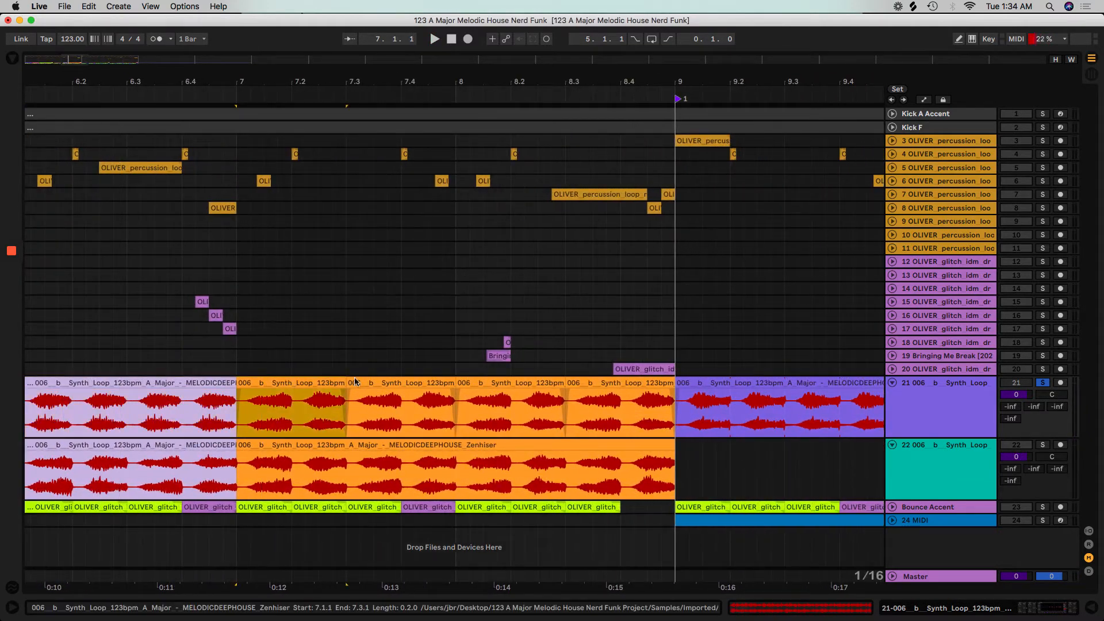
{"action": "key", "text": "space"}
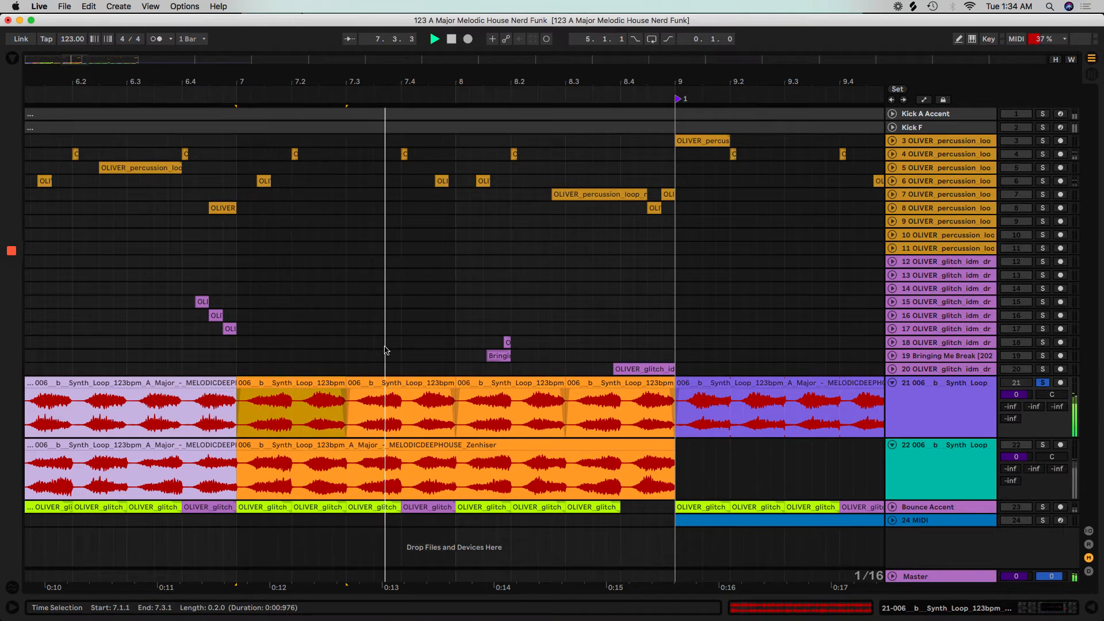
{"action": "key", "text": "space"}
{"action": "left_click", "coordinate": [319, 394]}
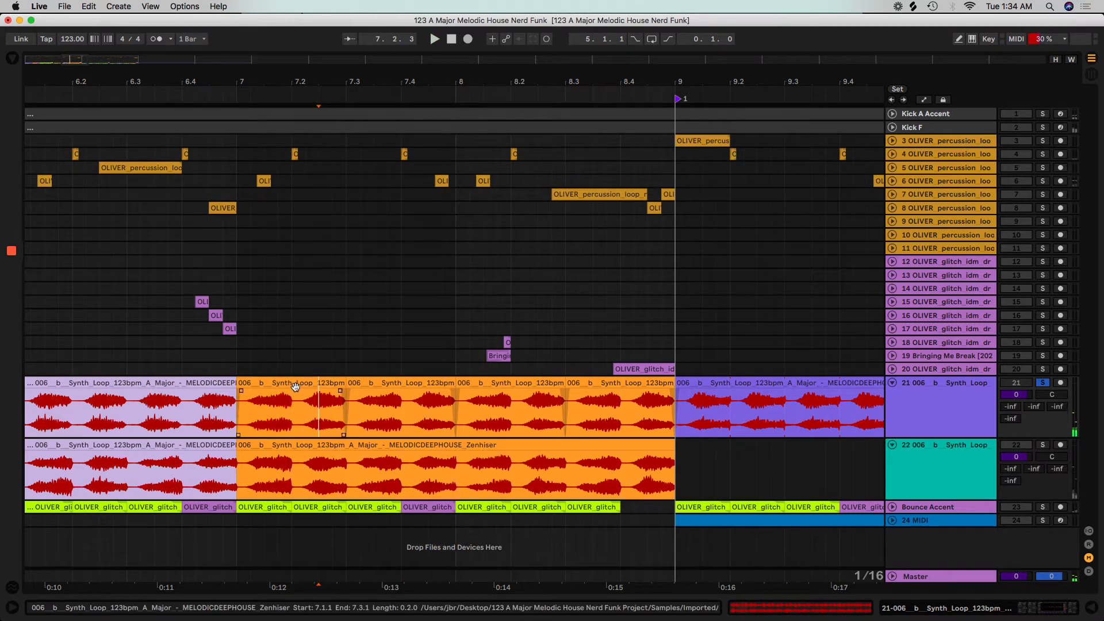
{"action": "left_click", "coordinate": [288, 383]}
{"action": "key", "text": "super+j"}
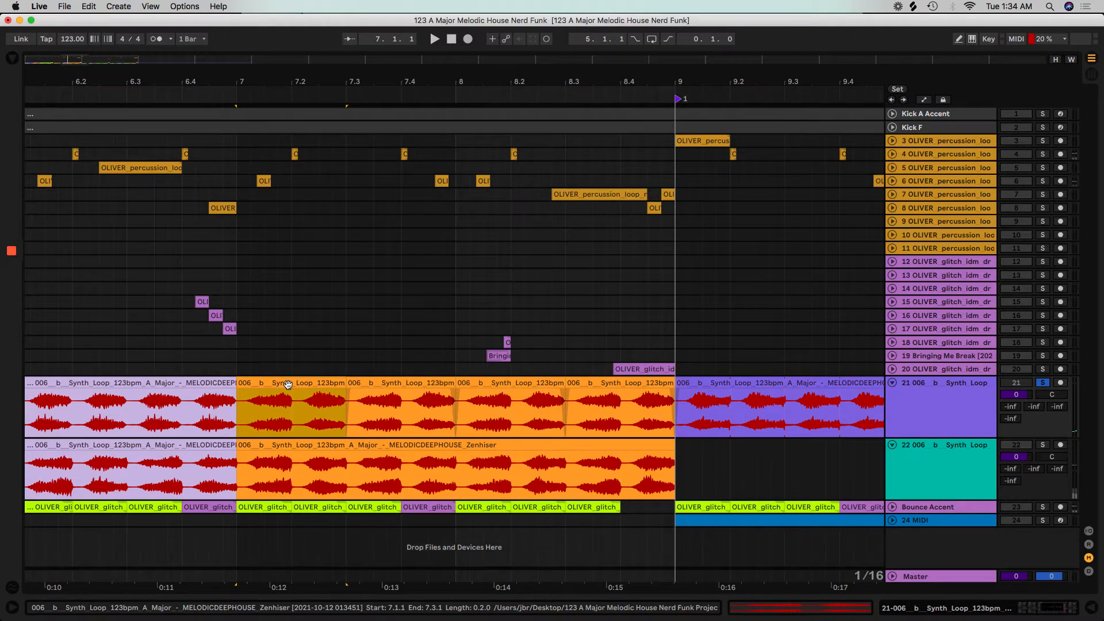
Step: Duplicate the two-beat slice at 7.1.1 three times through bar 8 and consolidate all four slices into one clip
{"action": "key", "text": "super+d"}
{"action": "key", "text": "super+d"}
{"action": "key", "text": "super+d"}
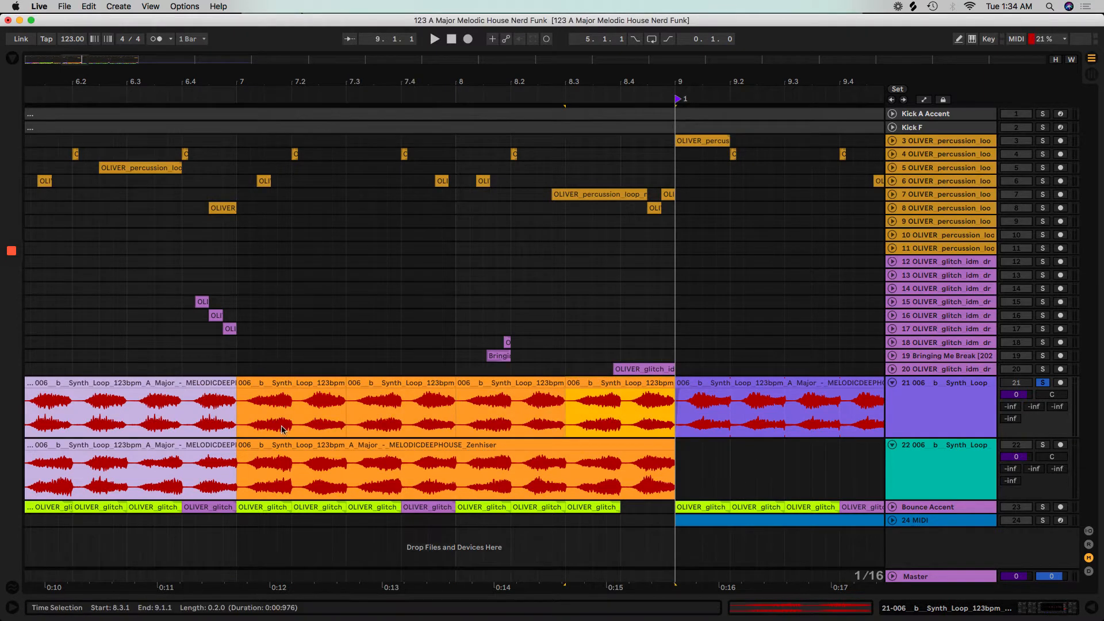
{"action": "left_click", "coordinate": [282, 397], "text": "shift"}
{"action": "key", "text": "super+j"}
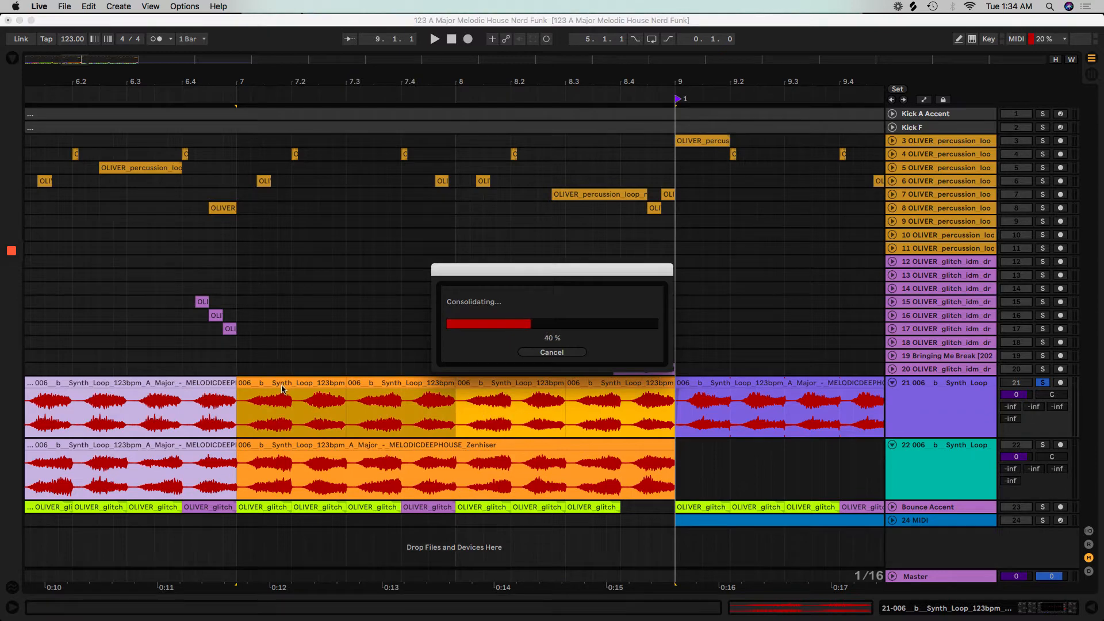
Step: Rename the sixth bar's clip on track 21 as 5 and the two-bar clip at bar 7 as 6
{"action": "left_click_drag", "start_coordinate": [357, 87], "coordinate": [273, 46]}
{"action": "left_click", "coordinate": [206, 385]}
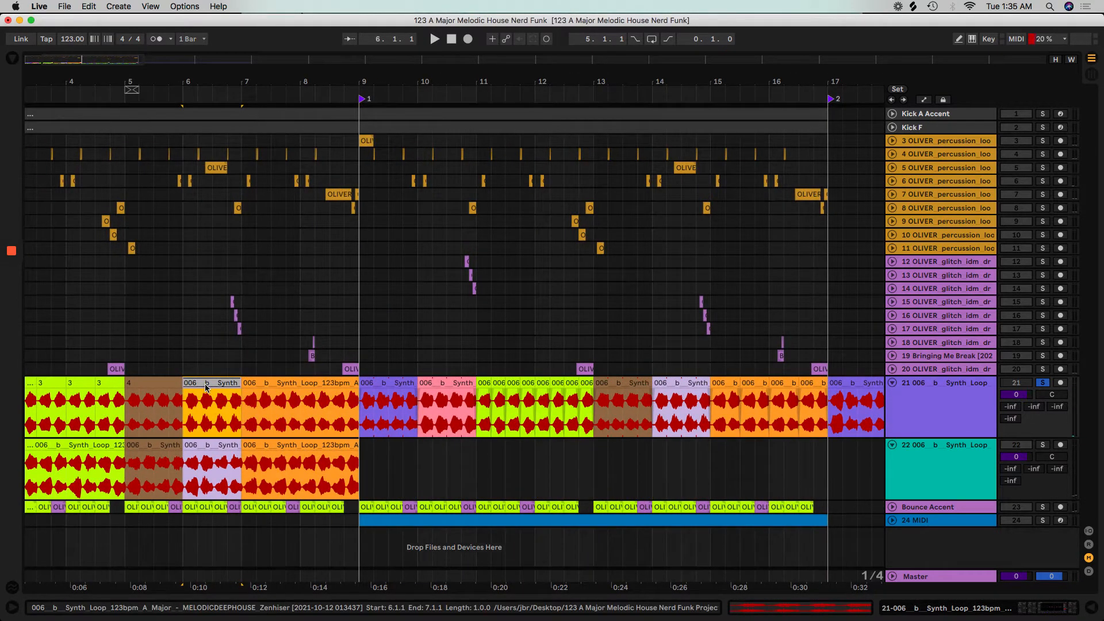
{"action": "left_click", "coordinate": [266, 379]}
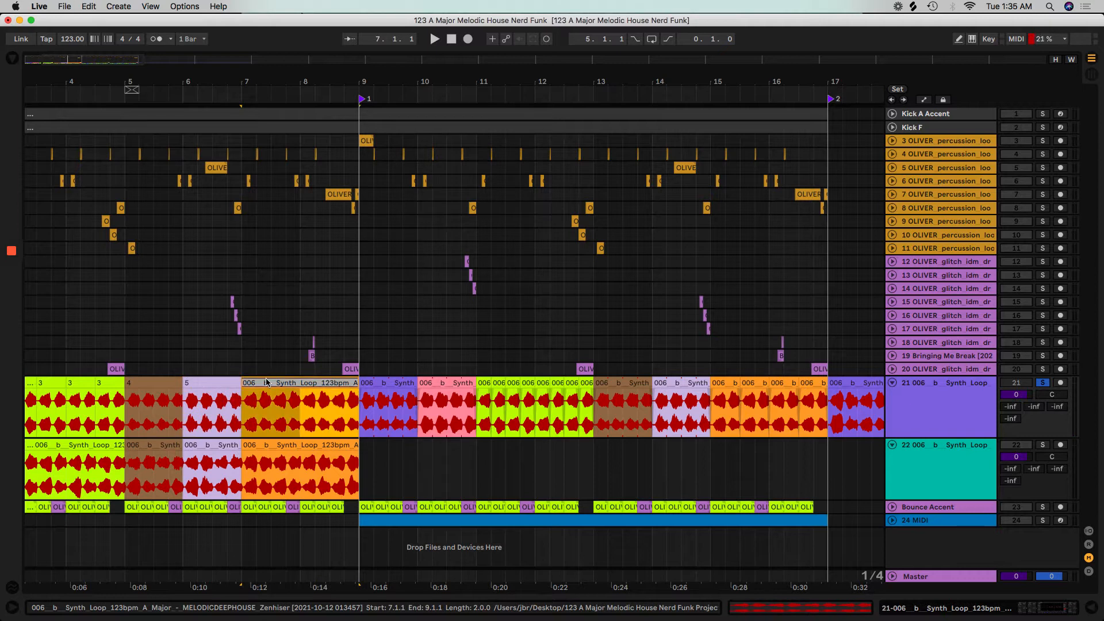
{"action": "type", "text": "6"}
{"action": "left_click", "coordinate": [248, 125]}
Step: Duplicate the numbered clips 1 to 6 on track 21 into bars 9 to 16, replacing the original slices there
{"action": "left_click_drag", "start_coordinate": [239, 82], "coordinate": [239, 46]}
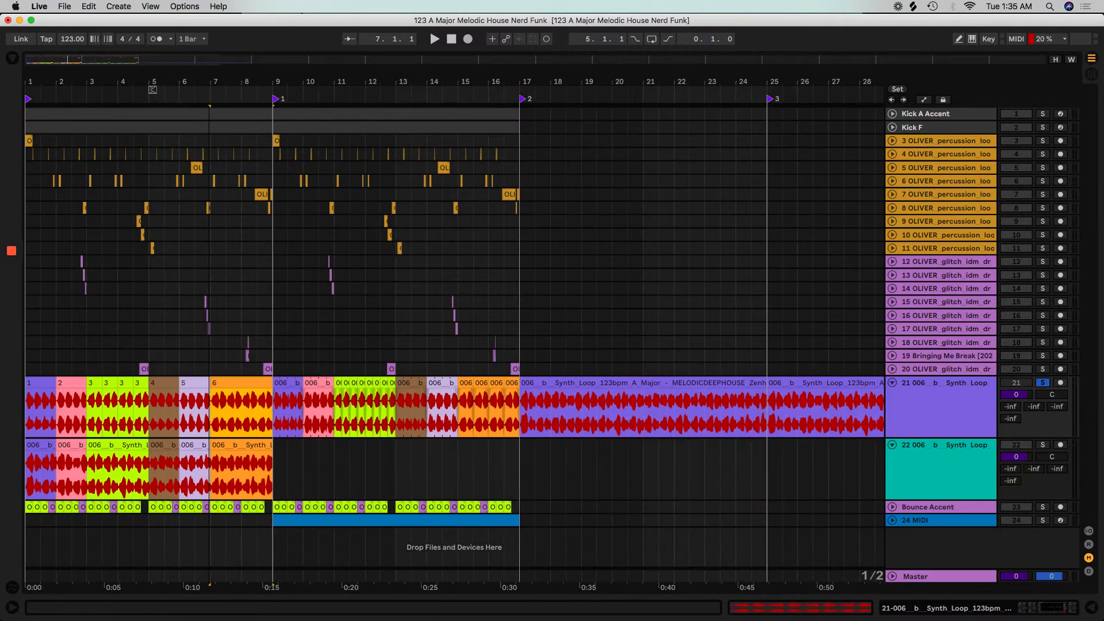
{"action": "left_click", "coordinate": [39, 387], "text": "shift"}
{"action": "key", "text": "super+d"}
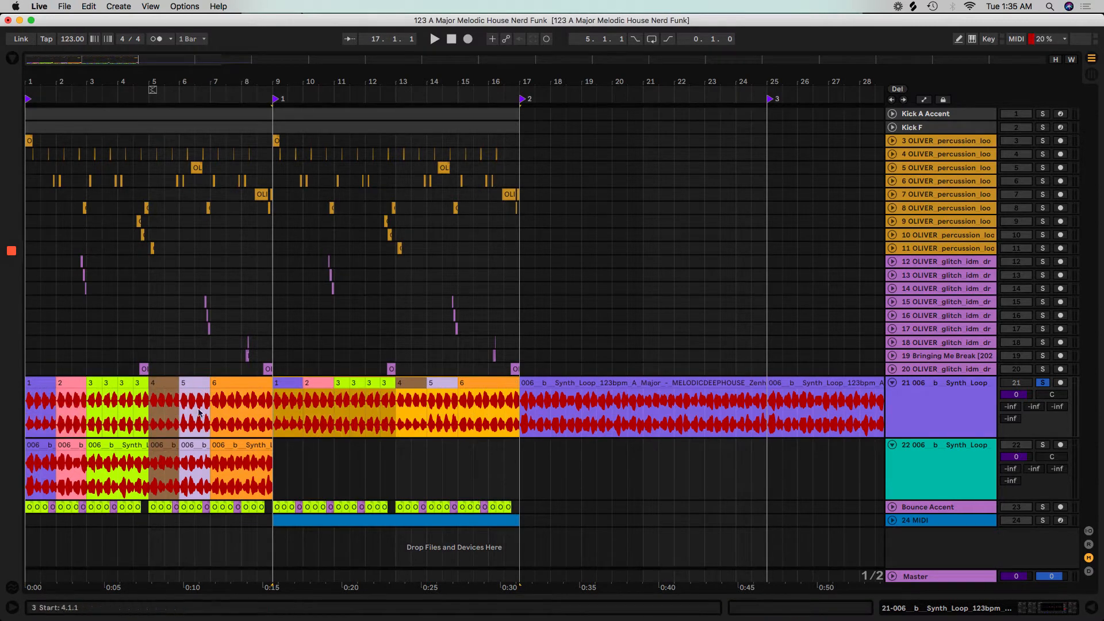
Step: Fold track 22 and deactivate the two original synth loop clips from bar 17 onward on track 21
{"action": "left_click", "coordinate": [885, 475]}
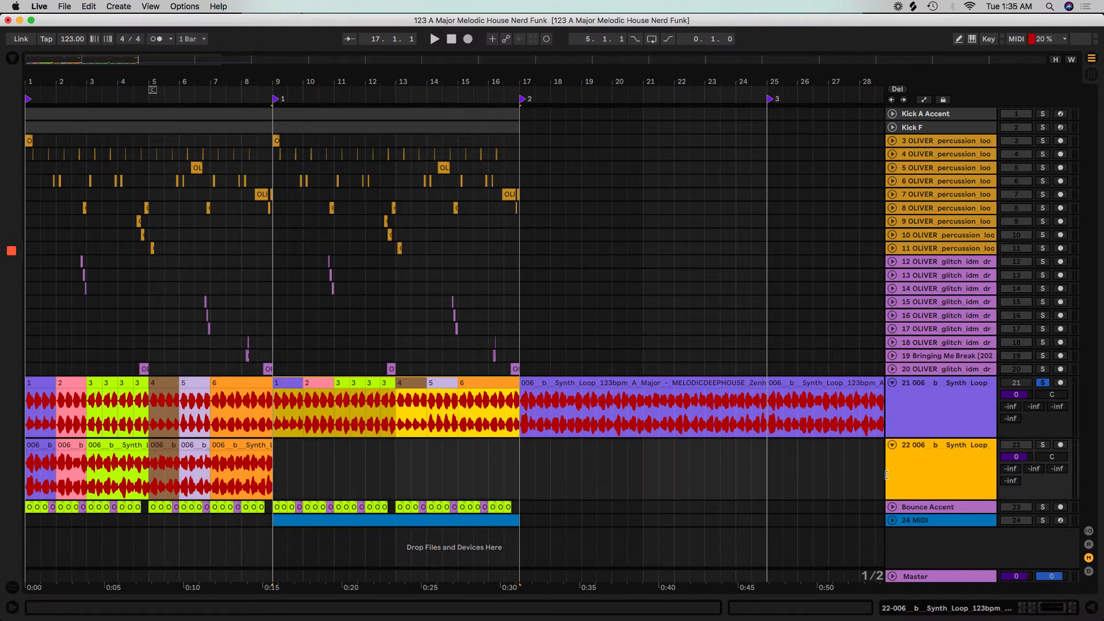
{"action": "left_click", "coordinate": [891, 445]}
{"action": "left_click", "coordinate": [526, 384]}
{"action": "left_click", "coordinate": [793, 385], "text": "shift"}
{"action": "key", "text": "0"}
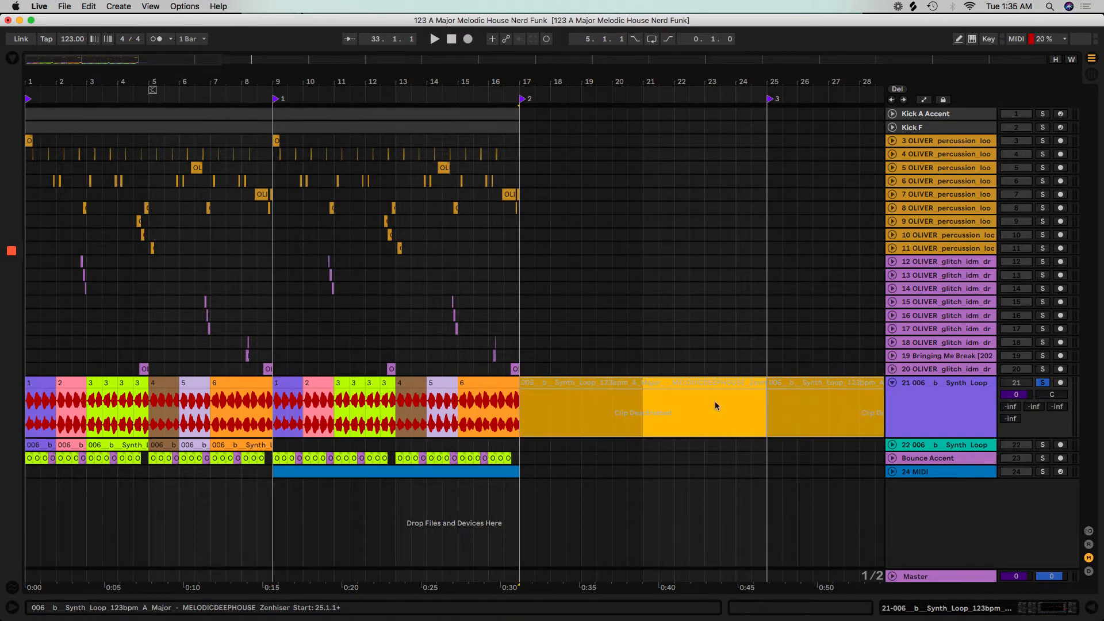
Step: Unsolo track 21 and play the full arrangement from the start to audition the chopped melody with the drums
{"action": "left_click", "coordinate": [1044, 384]}
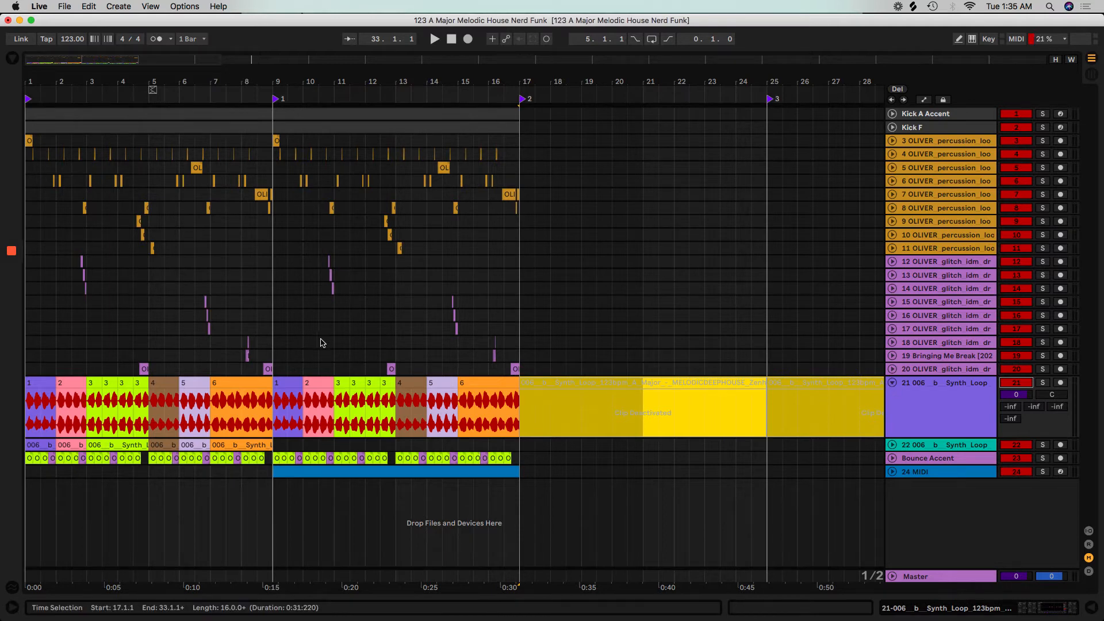
{"action": "left_click", "coordinate": [26, 100]}
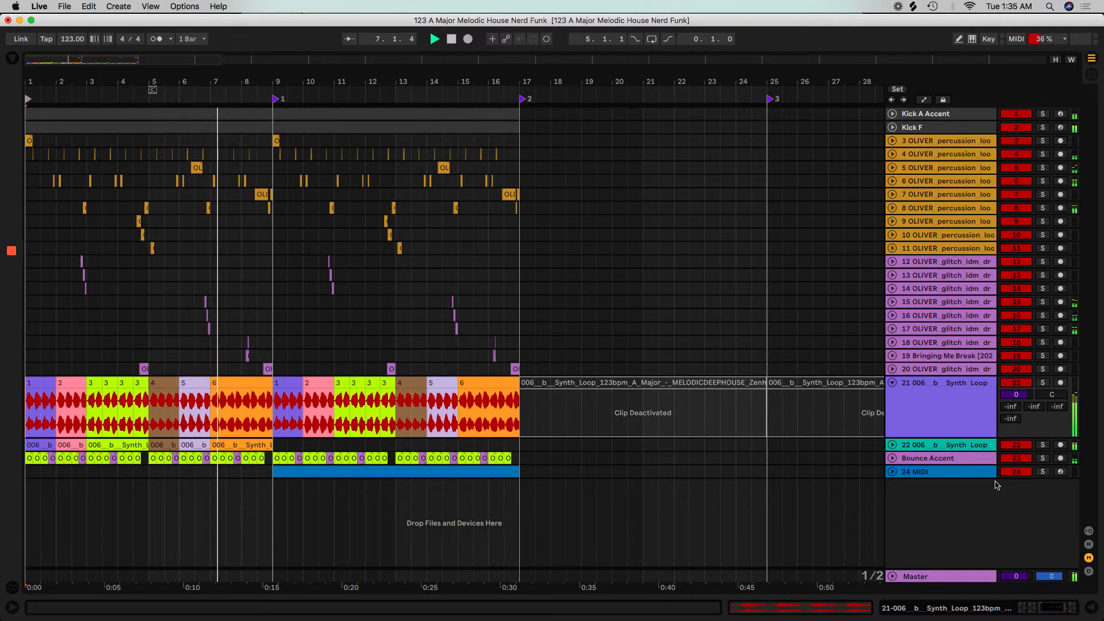
{"action": "key", "text": "space"}
Step: Arm and solo the Bounce Accent track
{"action": "left_click", "coordinate": [1060, 459]}
{"action": "left_click", "coordinate": [1044, 459]}
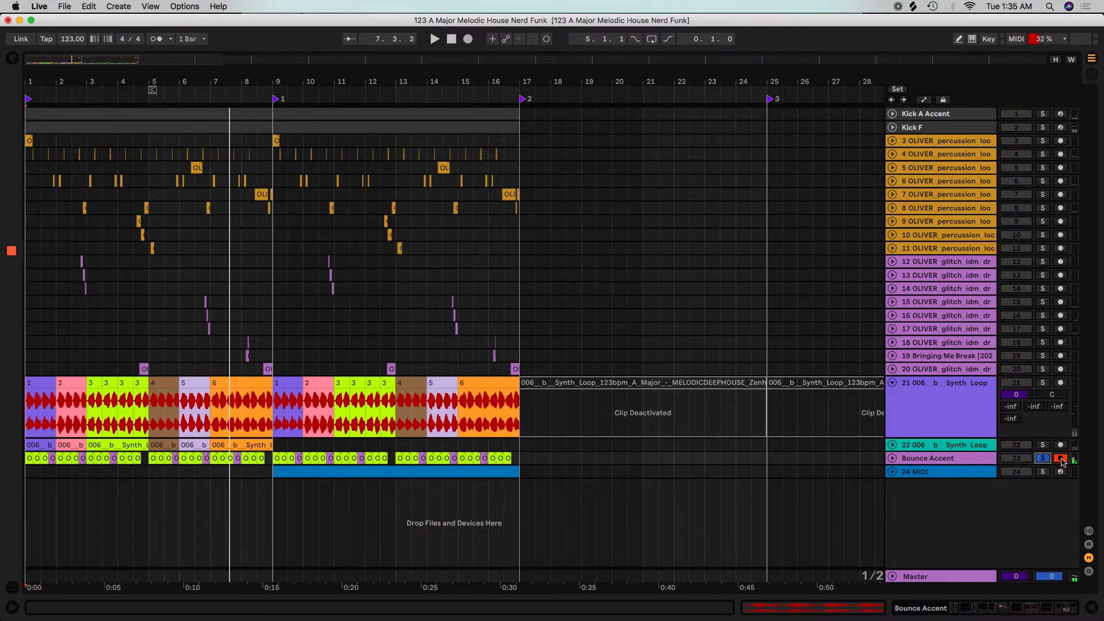
Step: Expand the Bounce Accent track and audition it soloed from the start of the arrangement
{"action": "left_click", "coordinate": [891, 458]}
{"action": "key", "text": "space"}
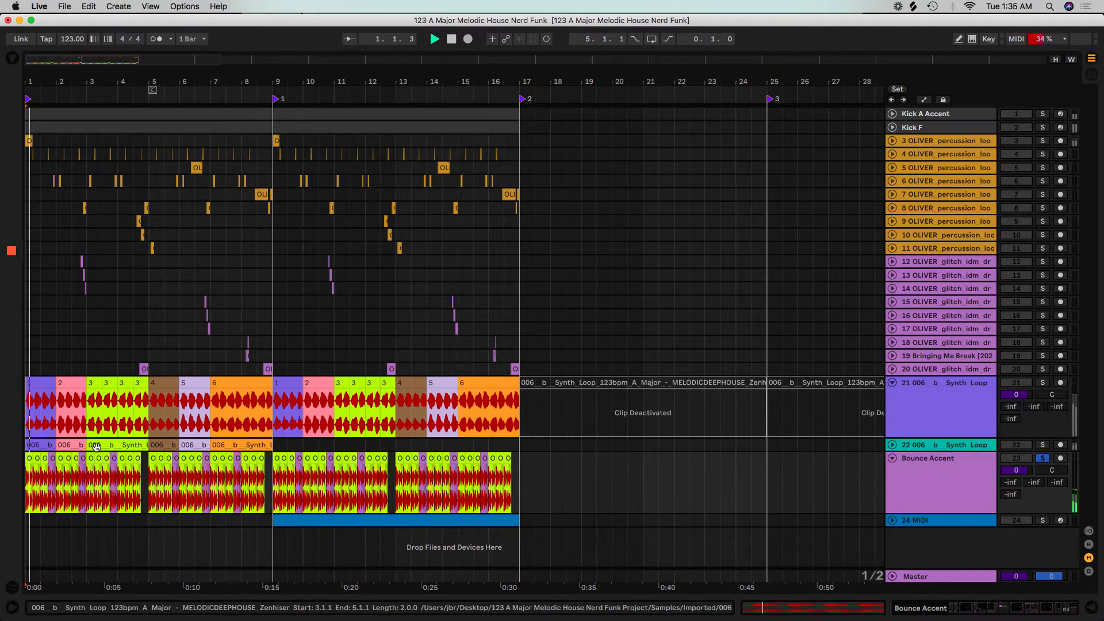
{"action": "key", "text": "space"}
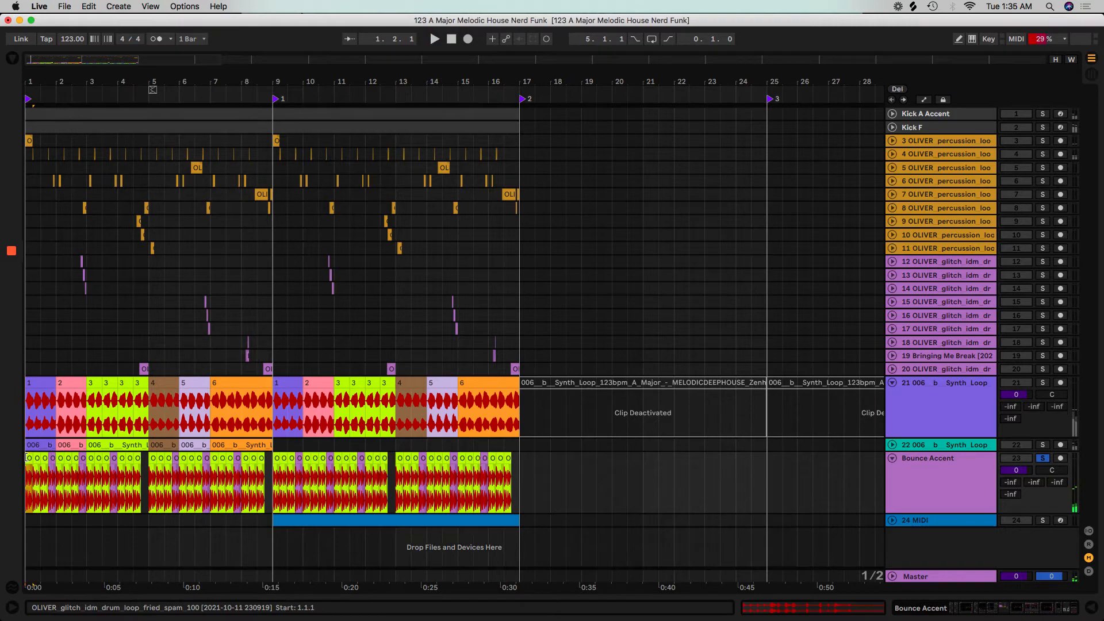
Step: Shift all the Bounce Accent clips later so the first one starts at 1.1.3, and audition the offset pattern
{"action": "left_click", "coordinate": [515, 456]}
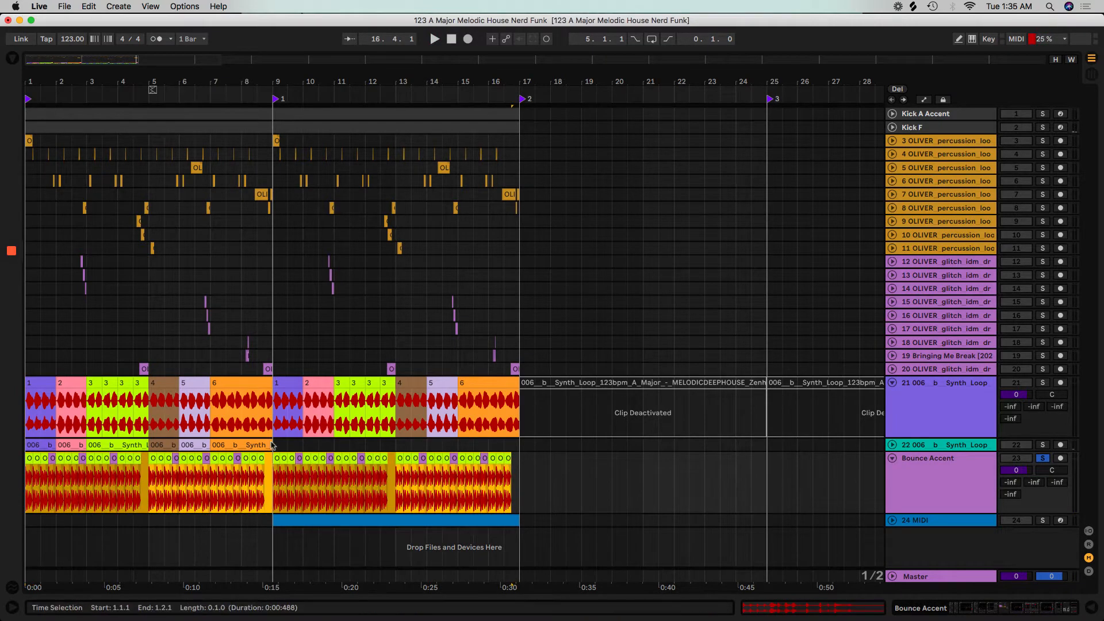
{"action": "left_click_drag", "start_coordinate": [27, 81], "coordinate": [26, 127]}
{"action": "left_click_drag", "start_coordinate": [26, 81], "coordinate": [26, 127]}
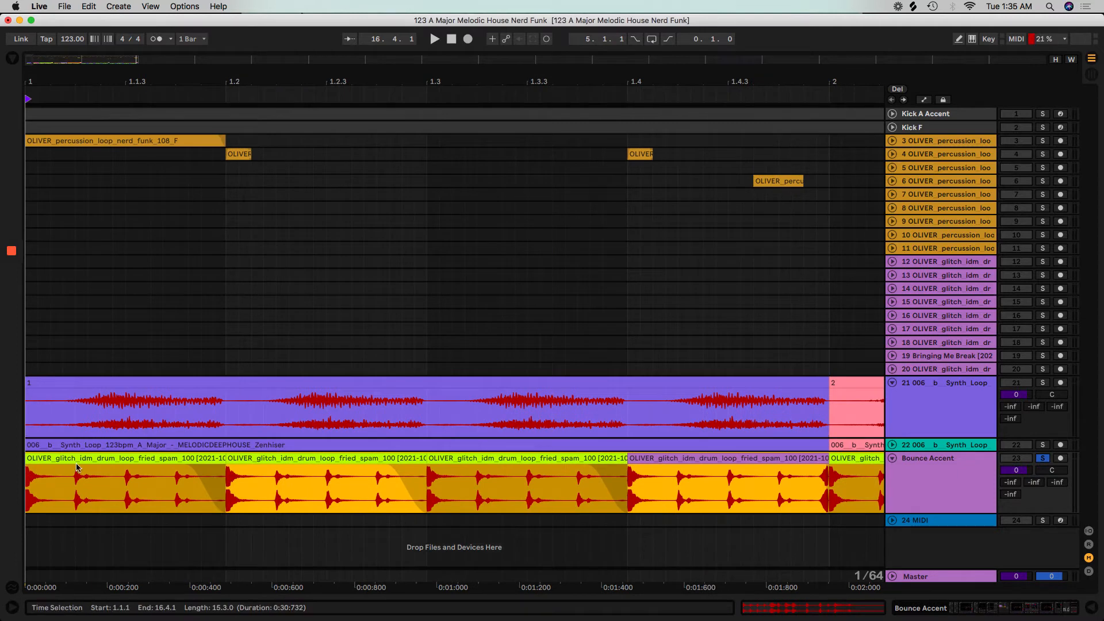
{"action": "left_click_drag", "start_coordinate": [80, 460], "coordinate": [180, 469]}
{"action": "left_click", "coordinate": [24, 467]}
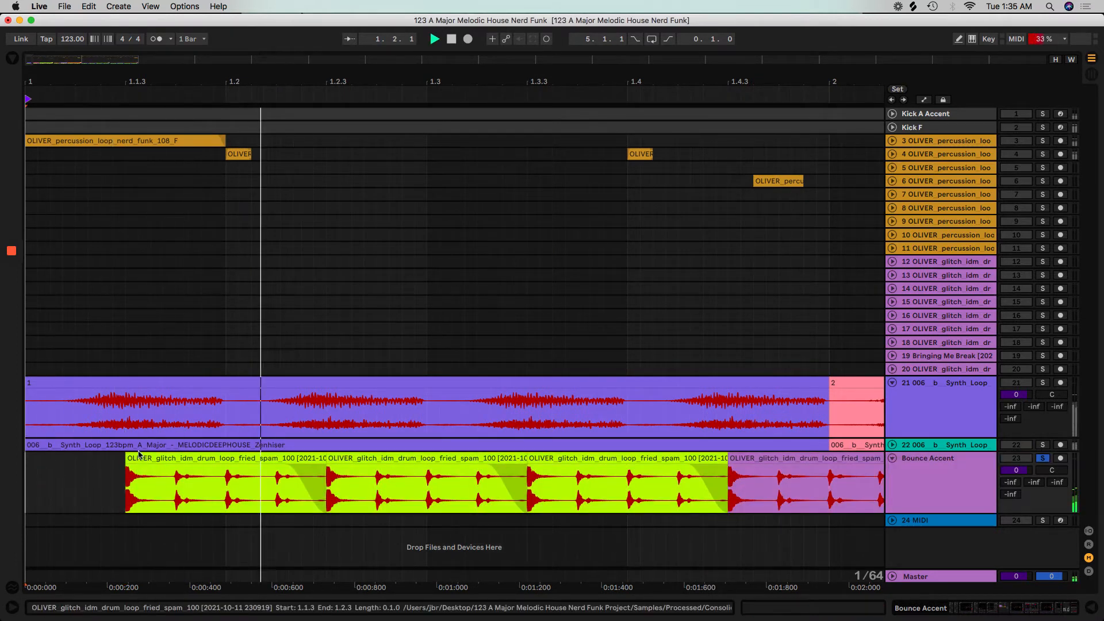
{"action": "key", "text": "space"}
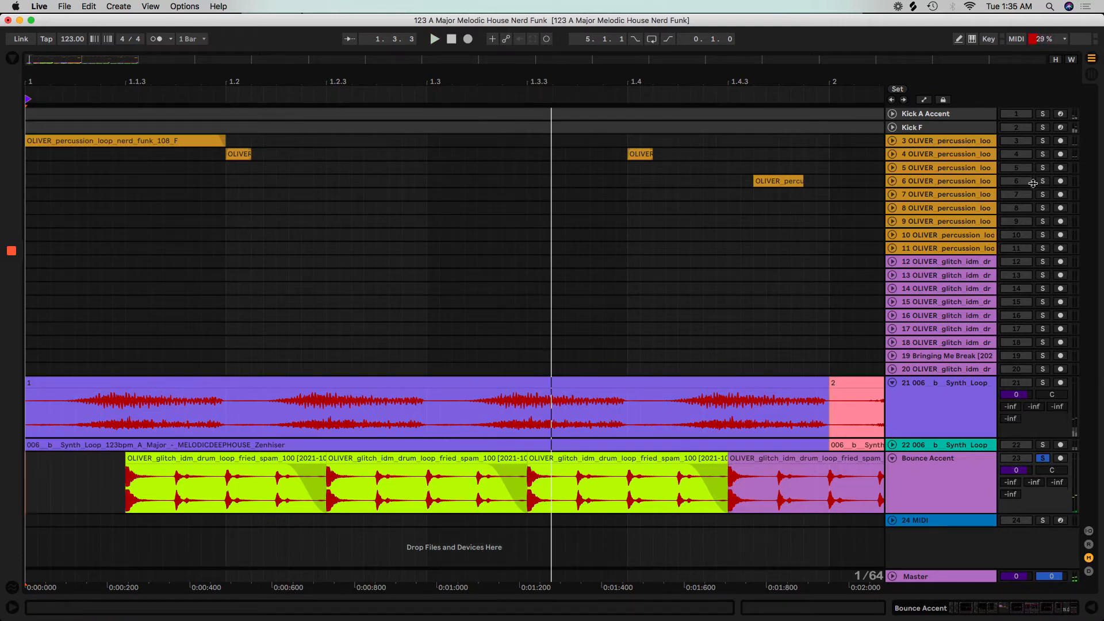
Step: Unsolo the Bounce Accent track and play the full arrangement from the start
{"action": "left_click", "coordinate": [1043, 114]}
{"action": "key", "text": "space"}
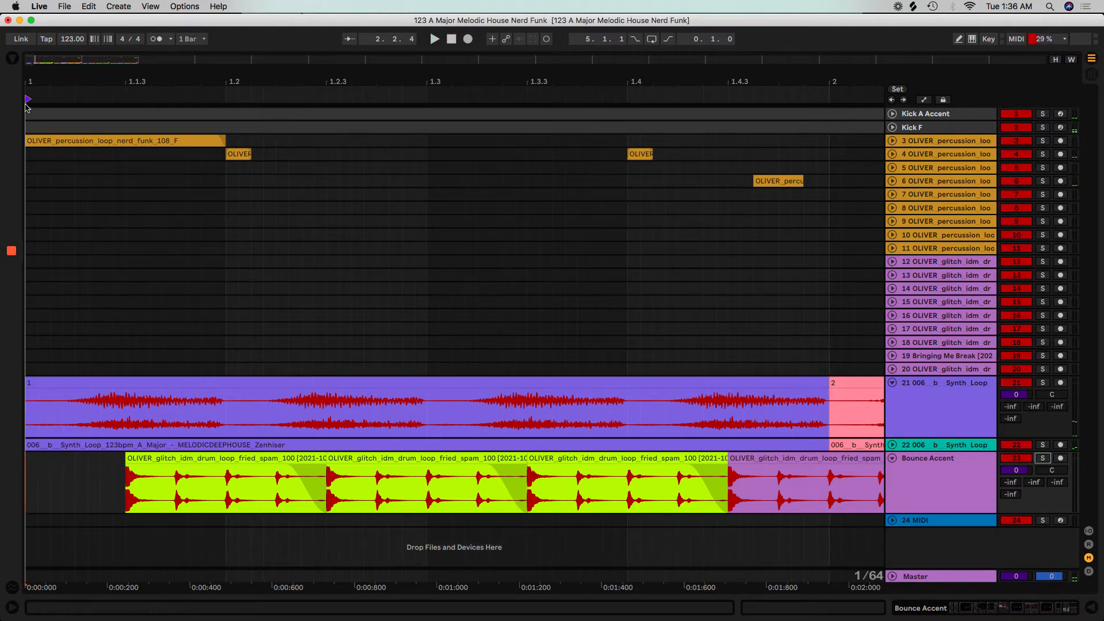
{"action": "left_click_drag", "start_coordinate": [73, 68], "coordinate": [74, 13]}
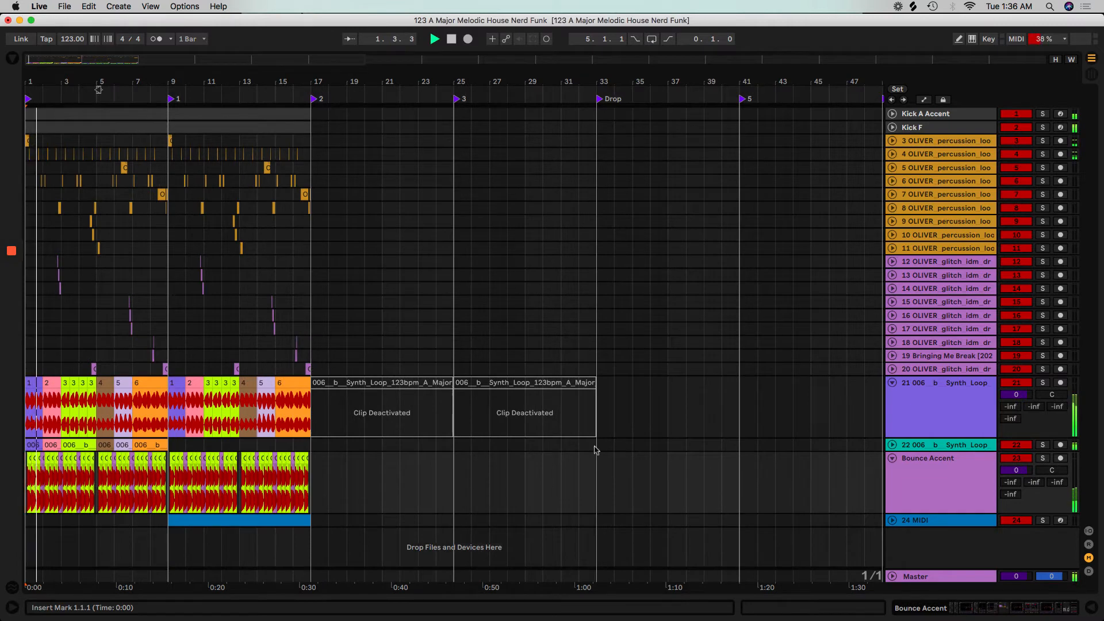
Step: Add Dada Life's Sausage Fattener to the end of the Bounce Accent device chain, after Auto Pan
{"action": "double_click", "coordinate": [911, 470]}
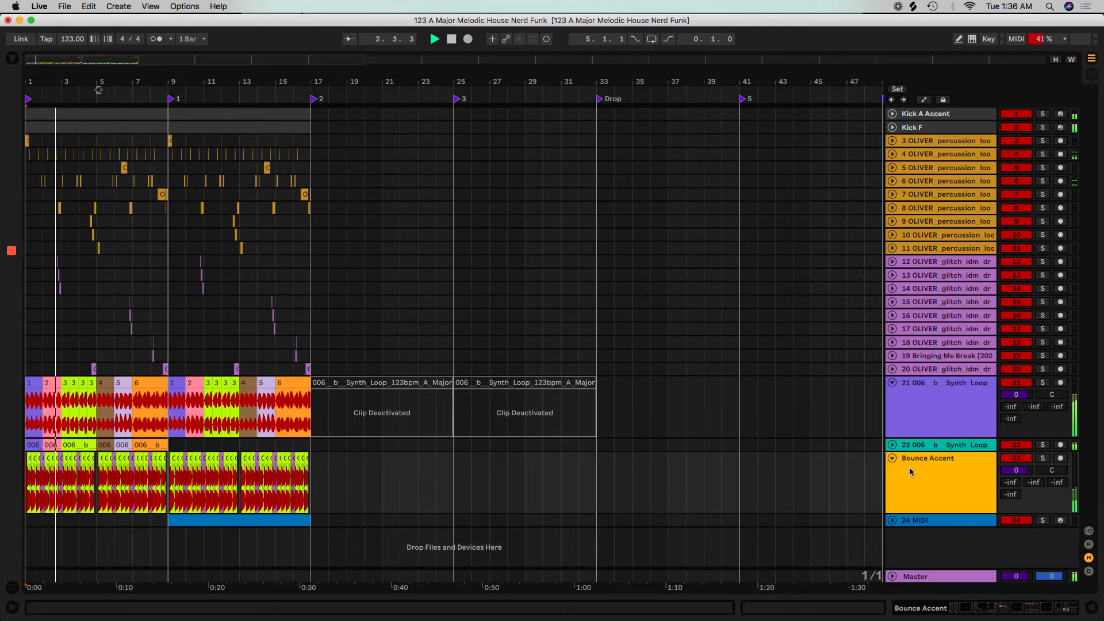
{"action": "left_click", "coordinate": [11, 59]}
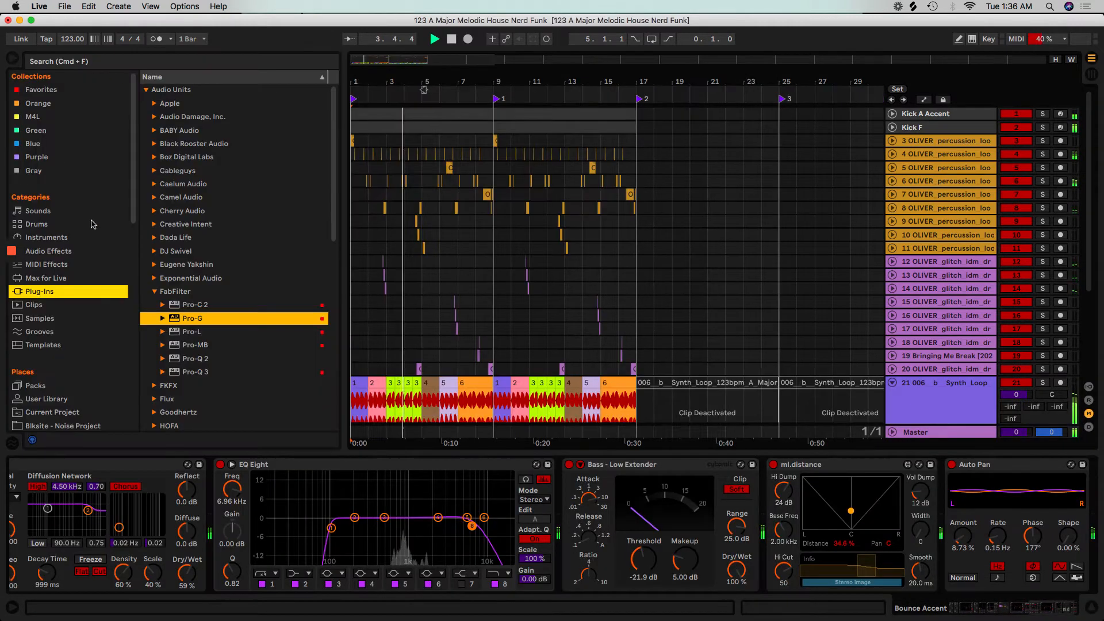
{"action": "left_click", "coordinate": [176, 238]}
{"action": "left_click", "coordinate": [213, 265]}
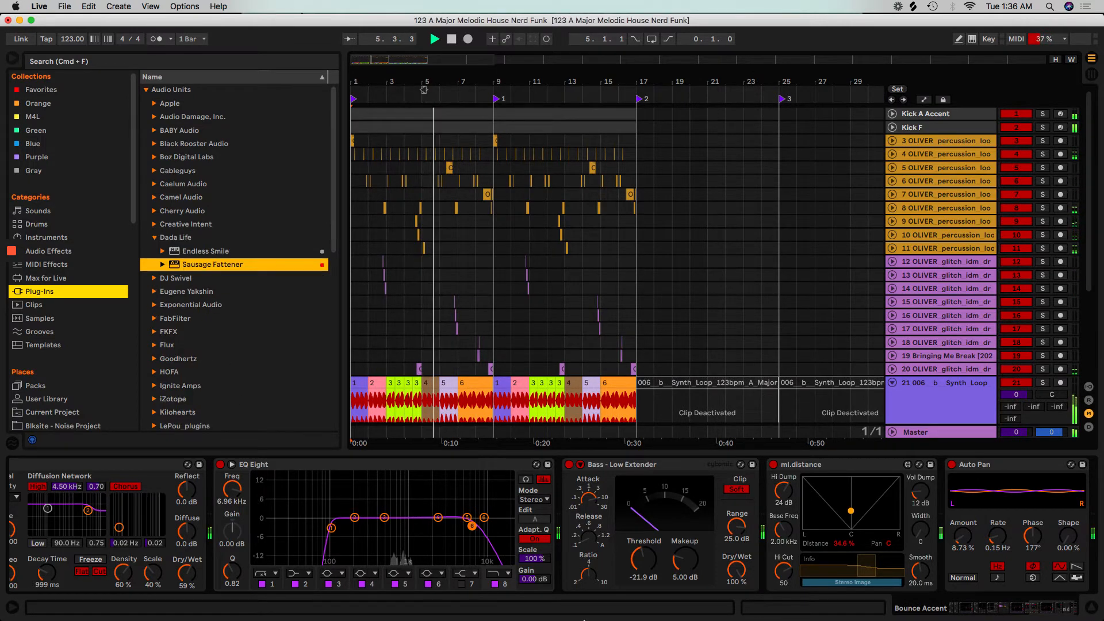
{"action": "left_click_drag", "start_coordinate": [855, 606], "coordinate": [1016, 542]}
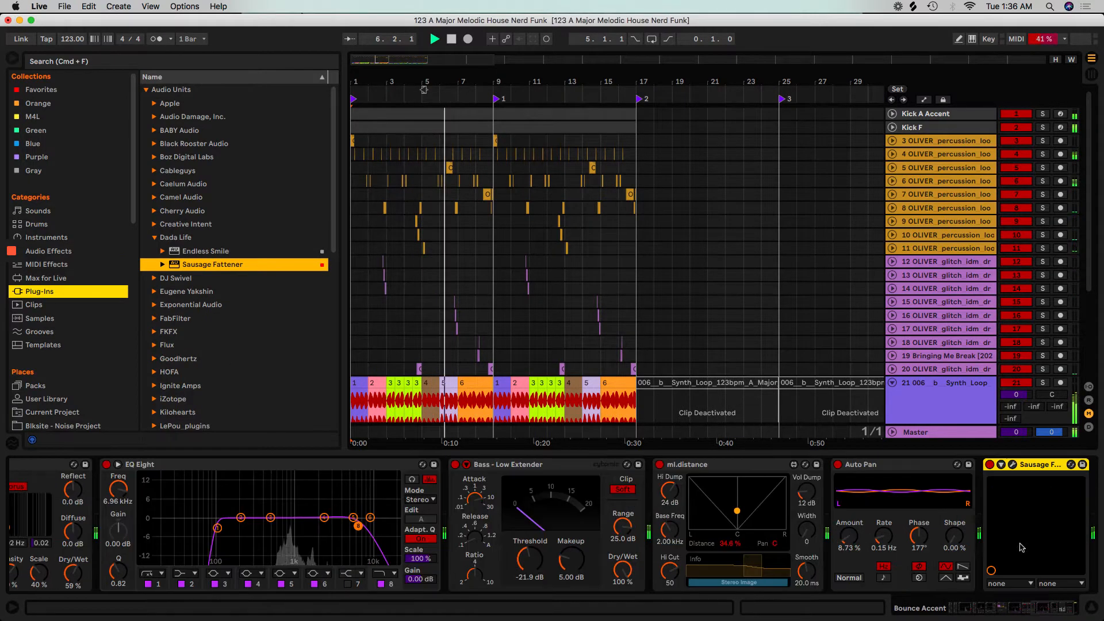
Step: Set Sausage Fattener's Fatness to 33% and raise its Color while the arrangement plays, closing the plug-in window and the browser when finished
{"action": "left_click", "coordinate": [1010, 466]}
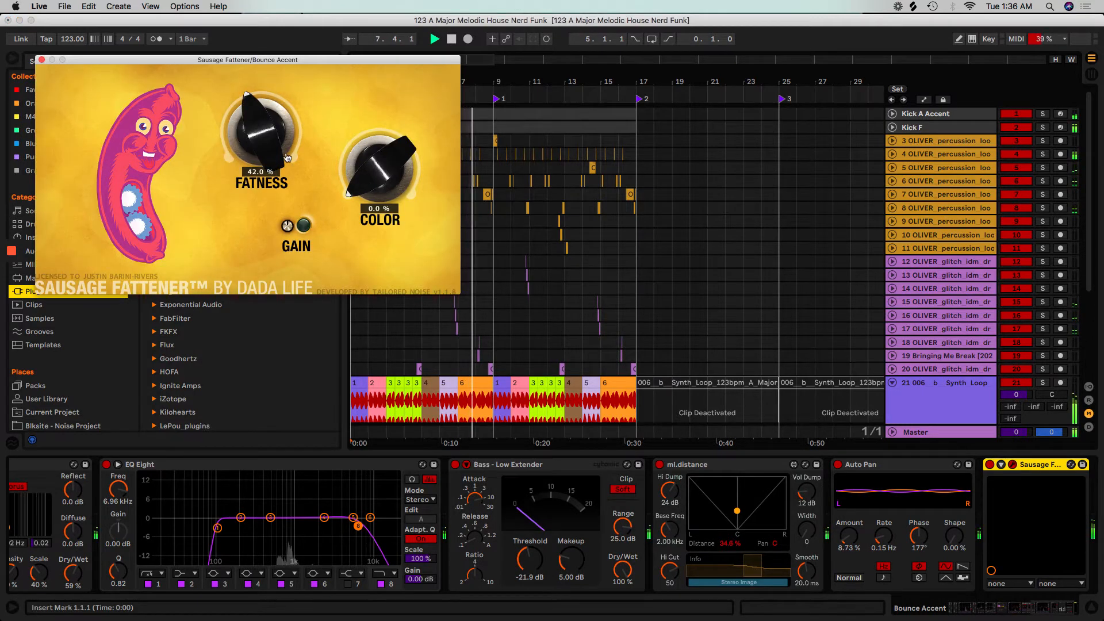
{"action": "left_click_drag", "start_coordinate": [287, 158], "coordinate": [288, 167]}
{"action": "left_click_drag", "start_coordinate": [384, 180], "coordinate": [384, 170]}
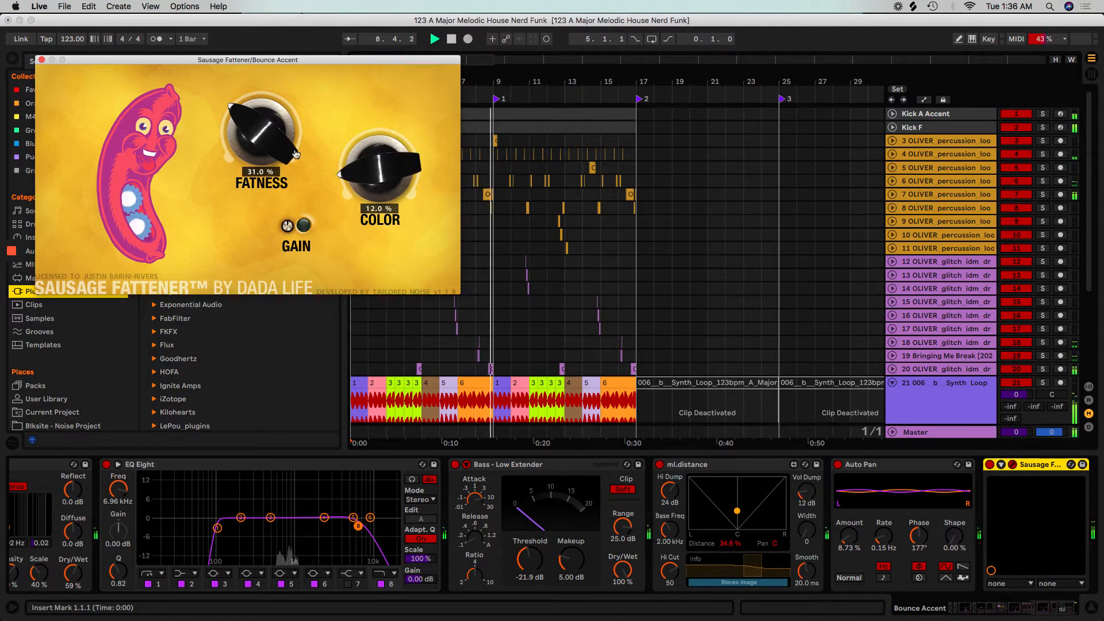
{"action": "left_click_drag", "start_coordinate": [295, 154], "coordinate": [295, 158]}
{"action": "left_click_drag", "start_coordinate": [363, 183], "coordinate": [364, 175]}
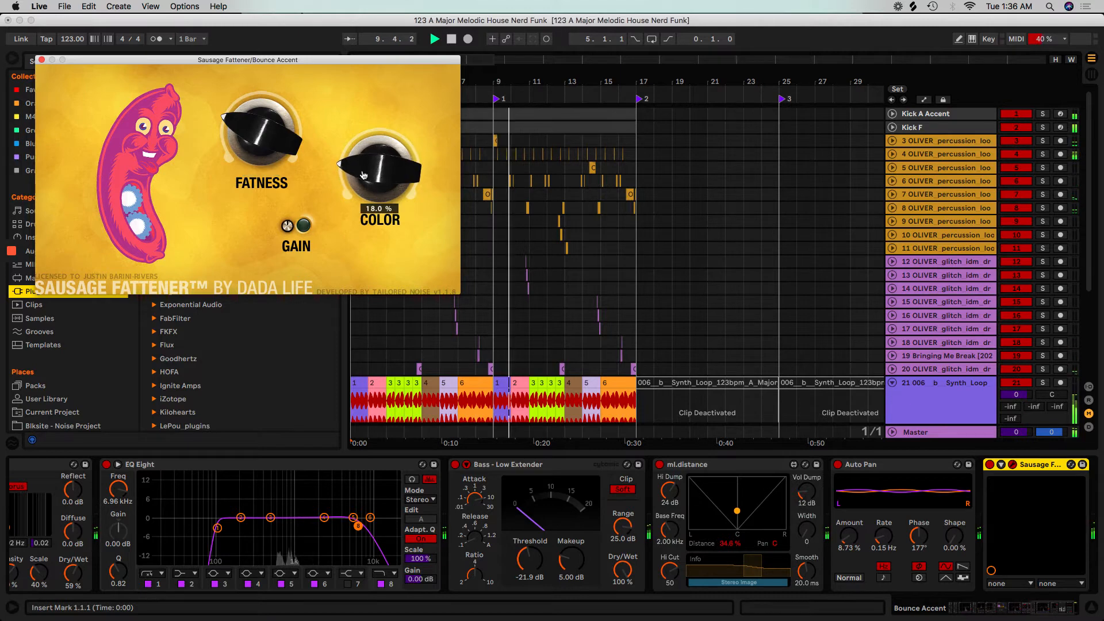
{"action": "left_click_drag", "start_coordinate": [264, 143], "coordinate": [264, 136]}
{"action": "left_click_drag", "start_coordinate": [352, 160], "coordinate": [352, 146]}
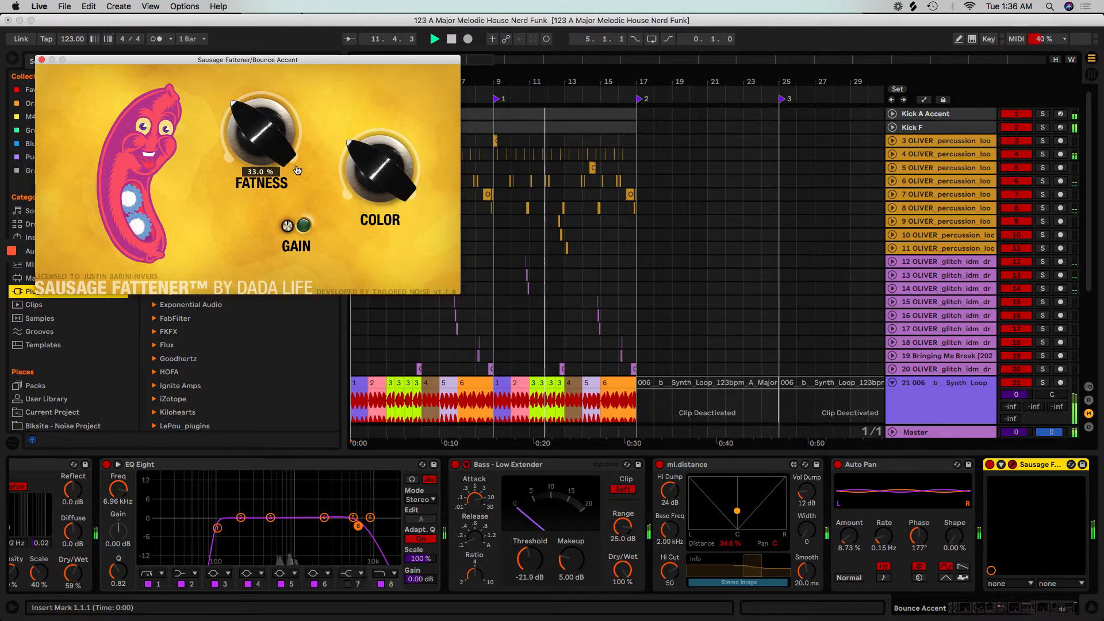
{"action": "left_click", "coordinate": [41, 60]}
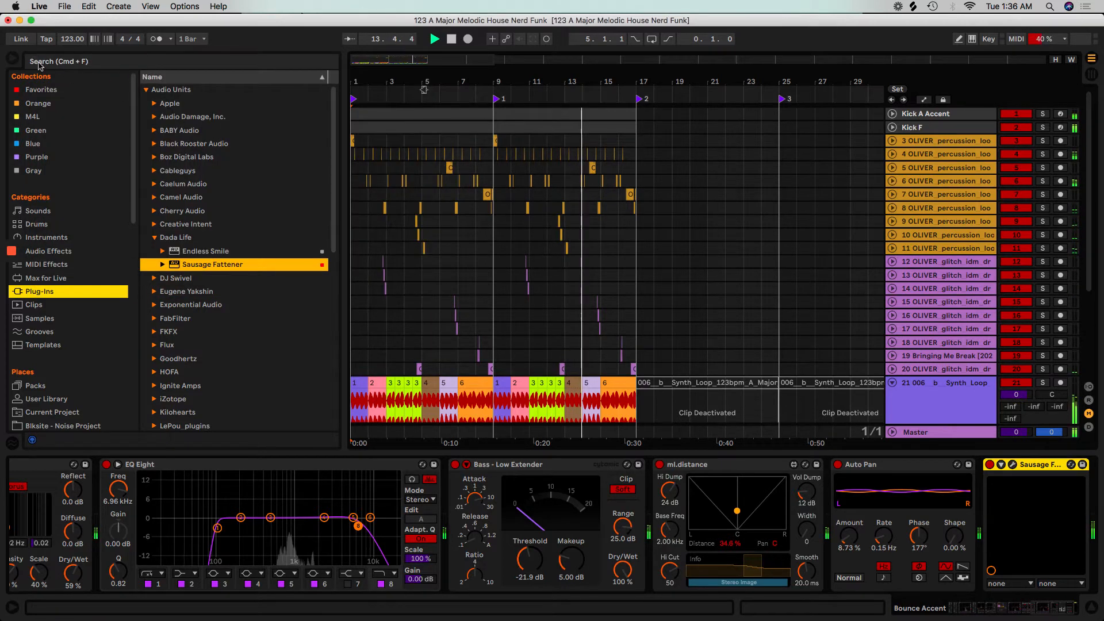
{"action": "left_click", "coordinate": [13, 60]}
Step: Stop playback and consolidate the Bounce Accent clips from 1.1.1 to 5.1.1 into a single clip
{"action": "scroll", "coordinate": [286, 249], "scroll_direction": "down", "scroll_amount": 3}
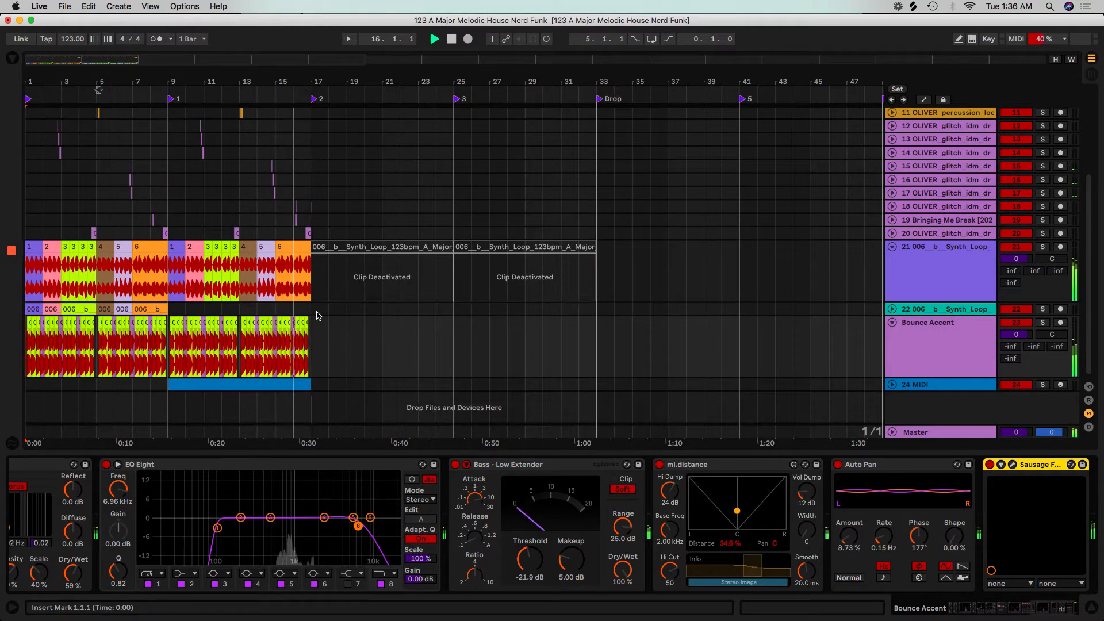
{"action": "key", "text": "space"}
{"action": "key", "text": "plus"}
{"action": "key", "text": "plus"}
{"action": "scroll", "coordinate": [192, 170], "scroll_direction": "left", "scroll_amount": 2}
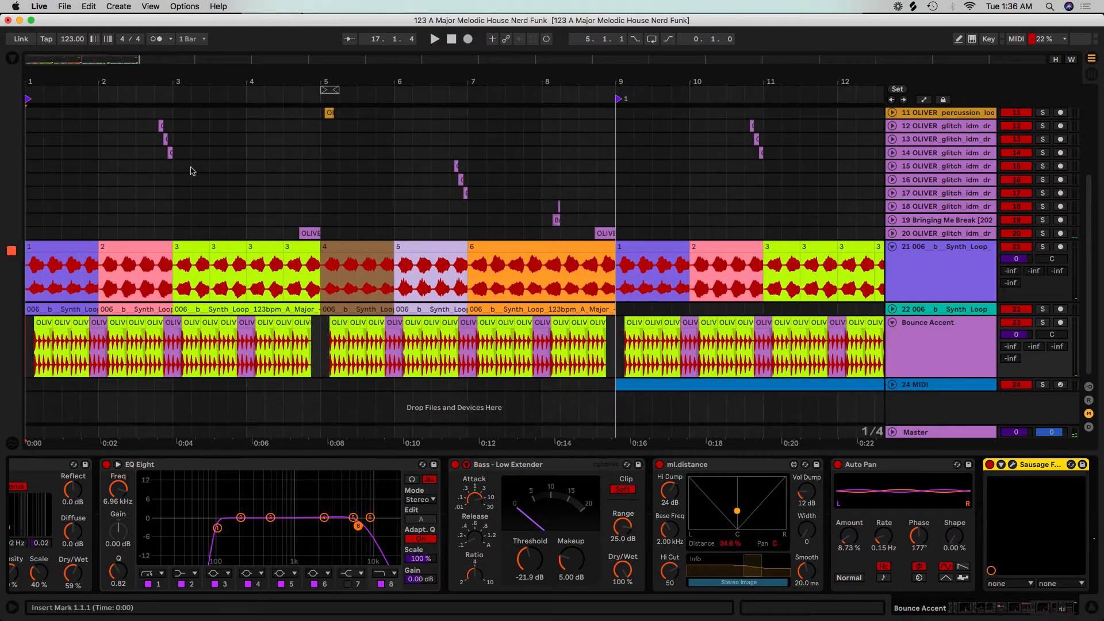
{"action": "mouse_move", "coordinate": [322, 340]}
{"action": "left_mouse_down"}
{"action": "mouse_move", "coordinate": [130, 345]}
{"action": "mouse_move", "coordinate": [17, 336]}
{"action": "mouse_move", "coordinate": [3, 324]}
{"action": "left_mouse_up"}
{"action": "key", "text": "super+j"}
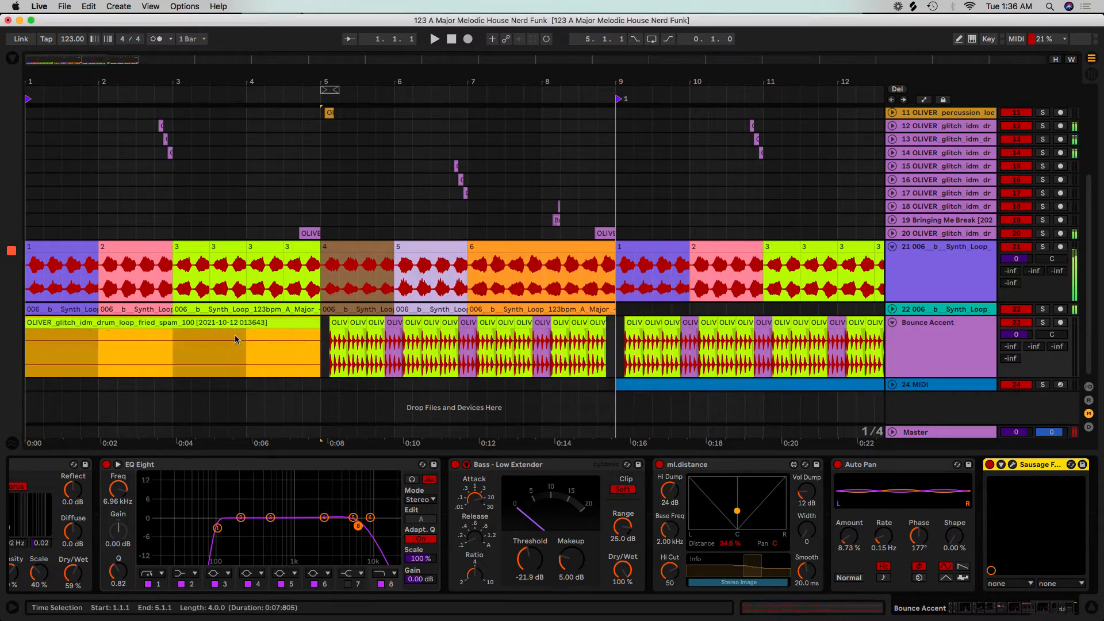
Step: Draw a Sausage Fattener Color envelope in the consolidated accent clip that rises steadily from bar 1 to its maximum at bar 5
{"action": "double_click", "coordinate": [236, 322]}
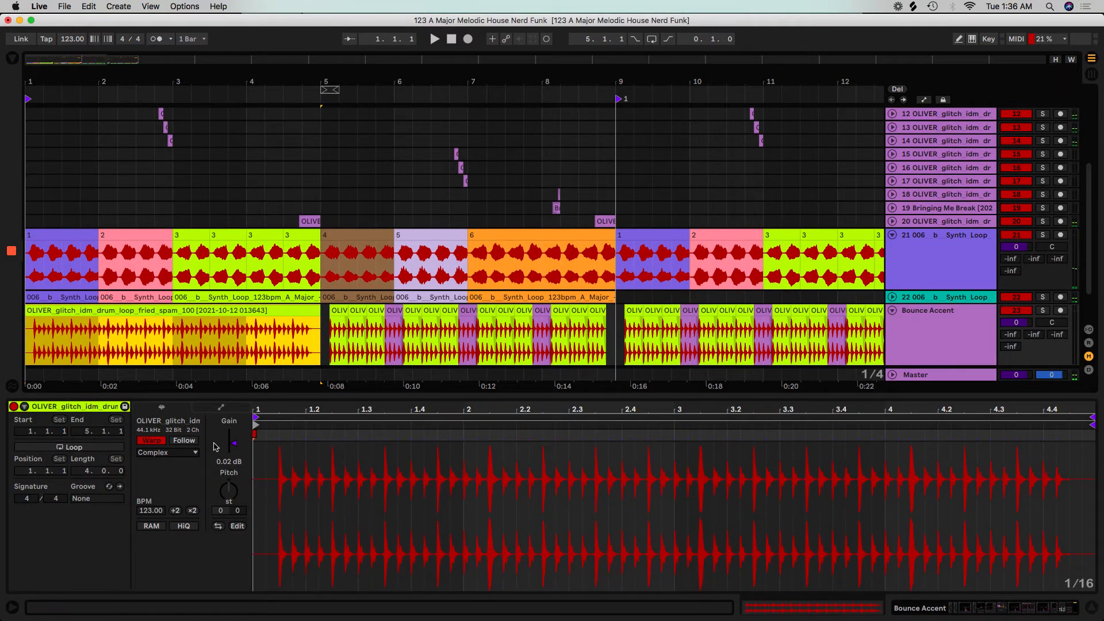
{"action": "left_click", "coordinate": [221, 409]}
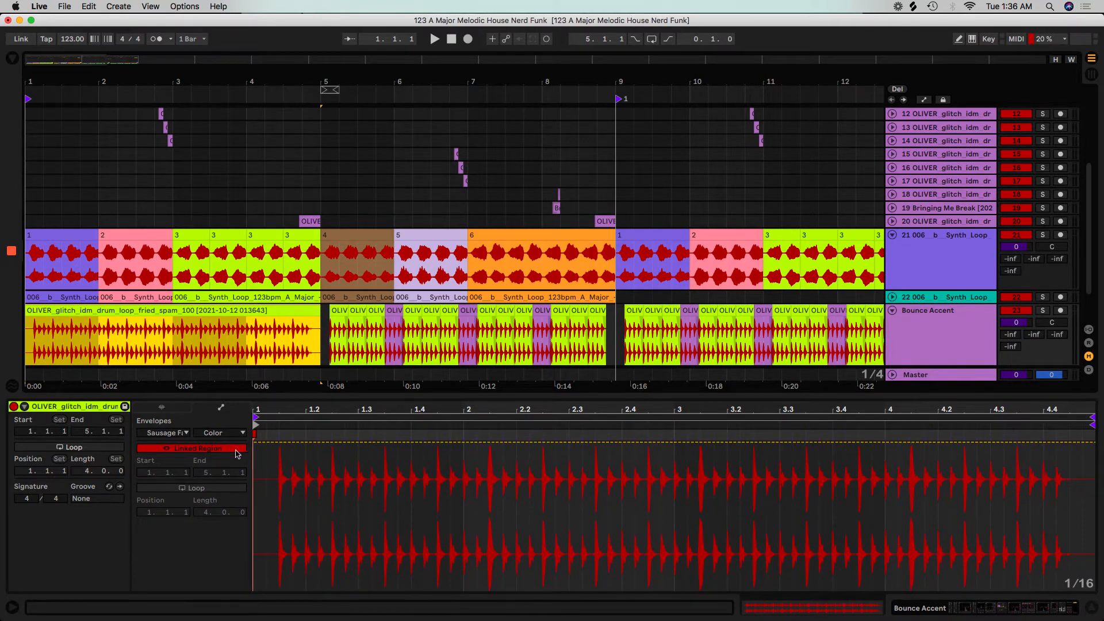
{"action": "left_click_drag", "start_coordinate": [253, 442], "coordinate": [527, 464]}
{"action": "left_click_drag", "start_coordinate": [1047, 416], "coordinate": [827, 405]}
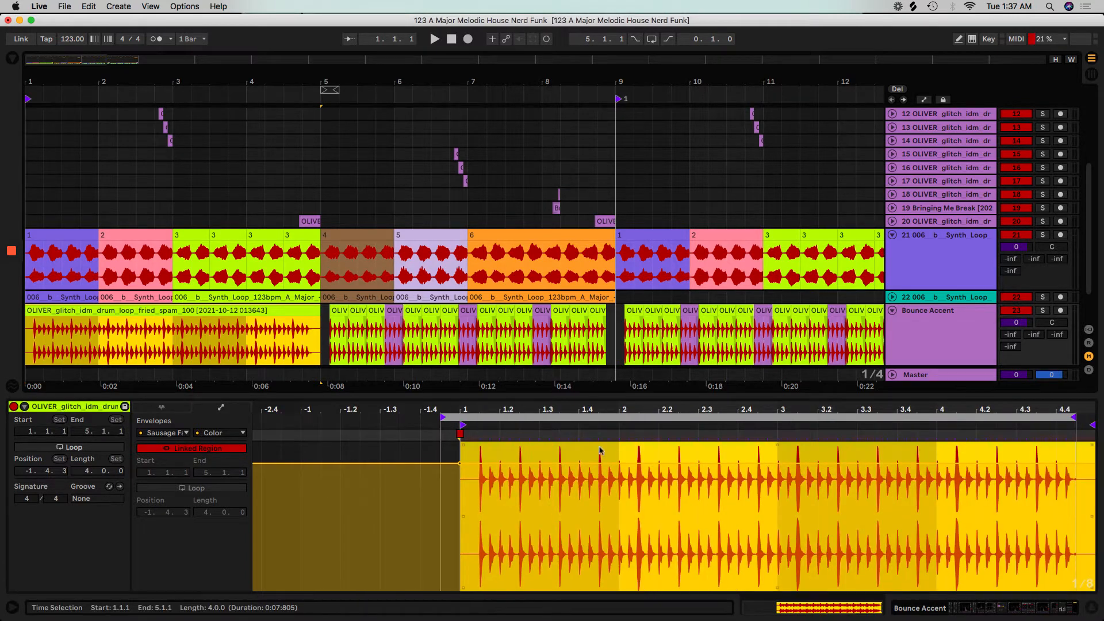
{"action": "left_click_drag", "start_coordinate": [532, 415], "coordinate": [546, 415]}
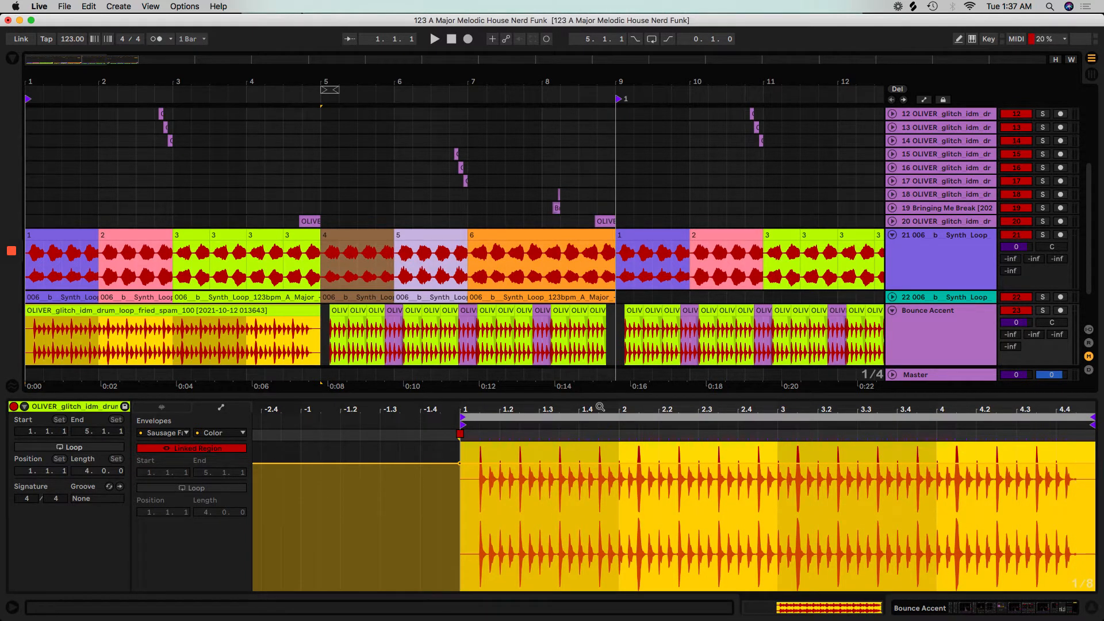
{"action": "left_click", "coordinate": [1066, 520]}
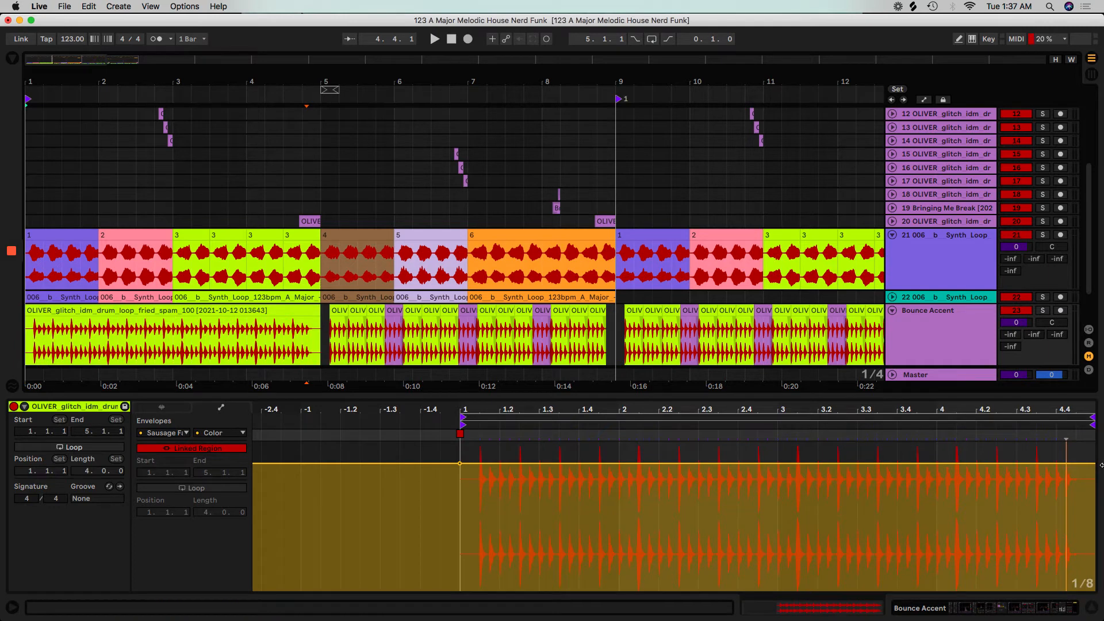
{"action": "left_click_drag", "start_coordinate": [1097, 467], "coordinate": [1051, 423]}
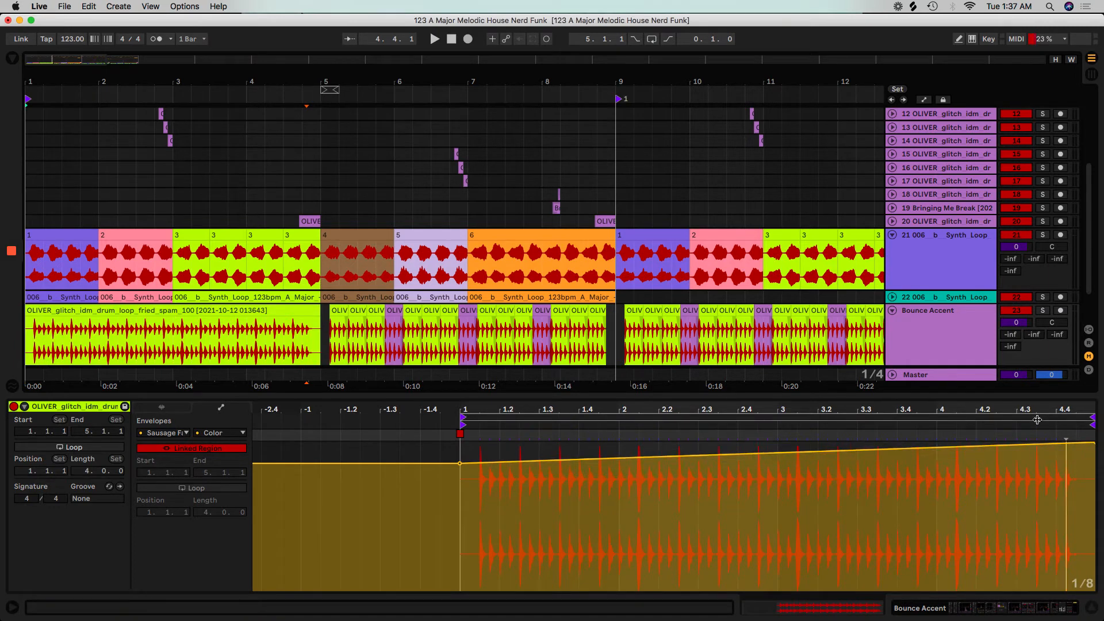
Step: Duplicate the consolidated accent clip three times to fill bars 5 to 16, and audition the opening bars
{"action": "left_click", "coordinate": [171, 315]}
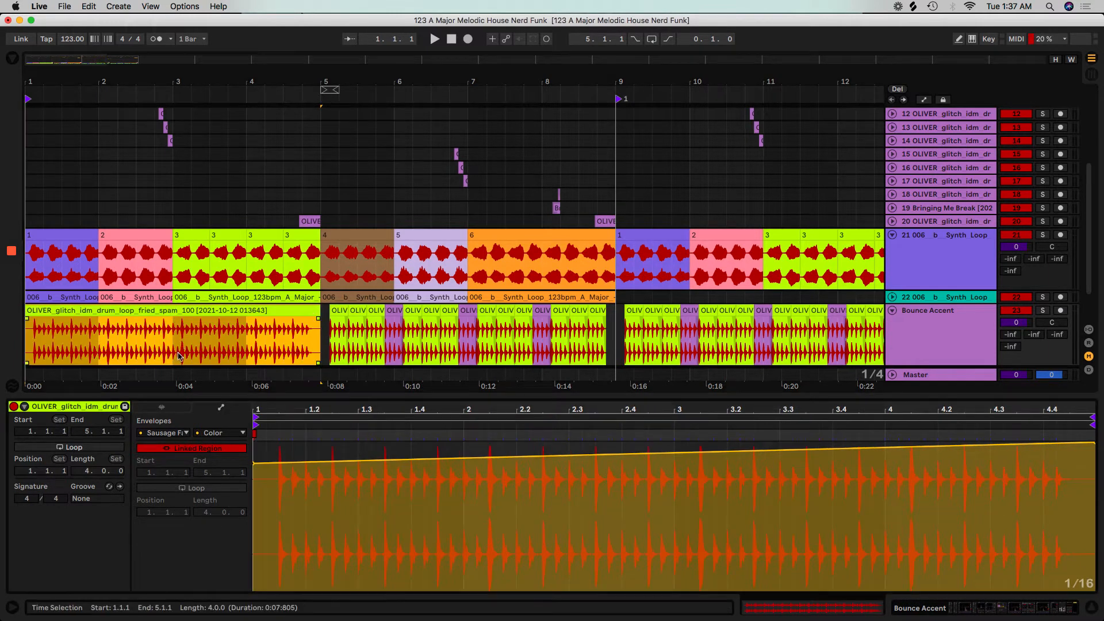
{"action": "key", "text": "ctrl+d"}
{"action": "key", "text": "ctrl+d"}
{"action": "key", "text": "ctrl+d"}
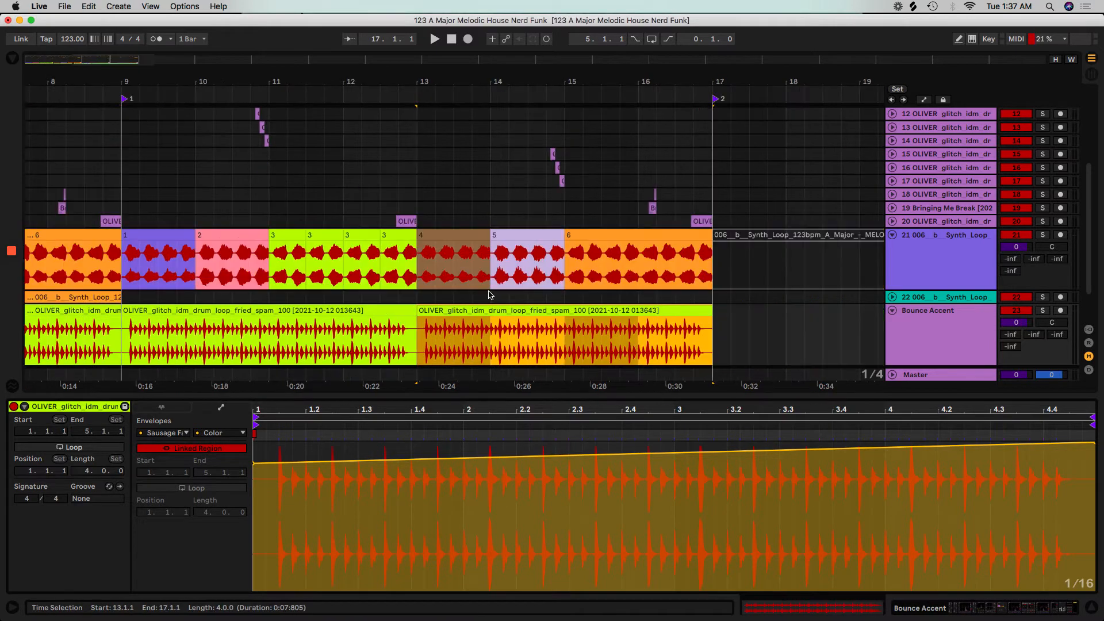
{"action": "left_click_drag", "start_coordinate": [385, 78], "coordinate": [94, 78]}
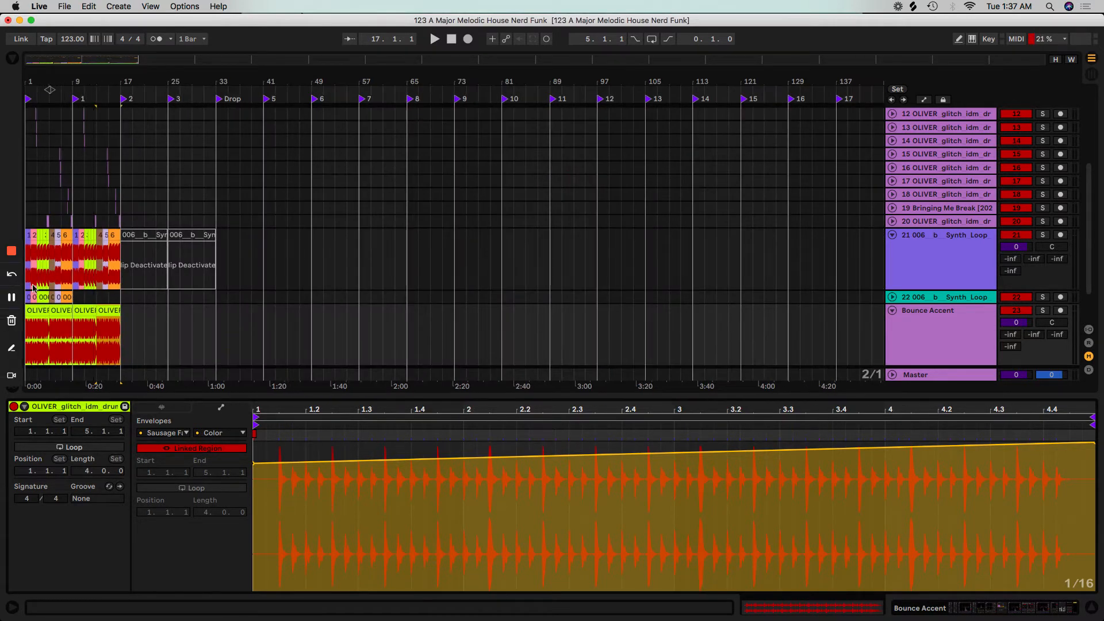
{"action": "left_click", "coordinate": [46, 310]}
{"action": "key", "text": "space"}
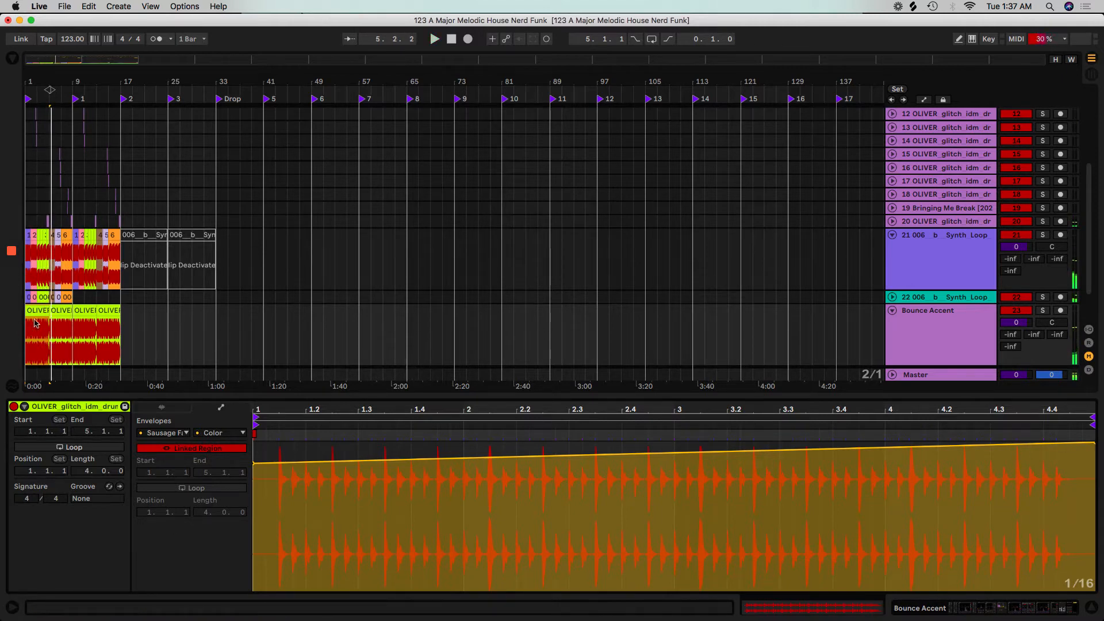
Step: Enable looping on the first consolidated accent clip and extend it to bar 17, replacing the clips after it
{"action": "left_click", "coordinate": [106, 447]}
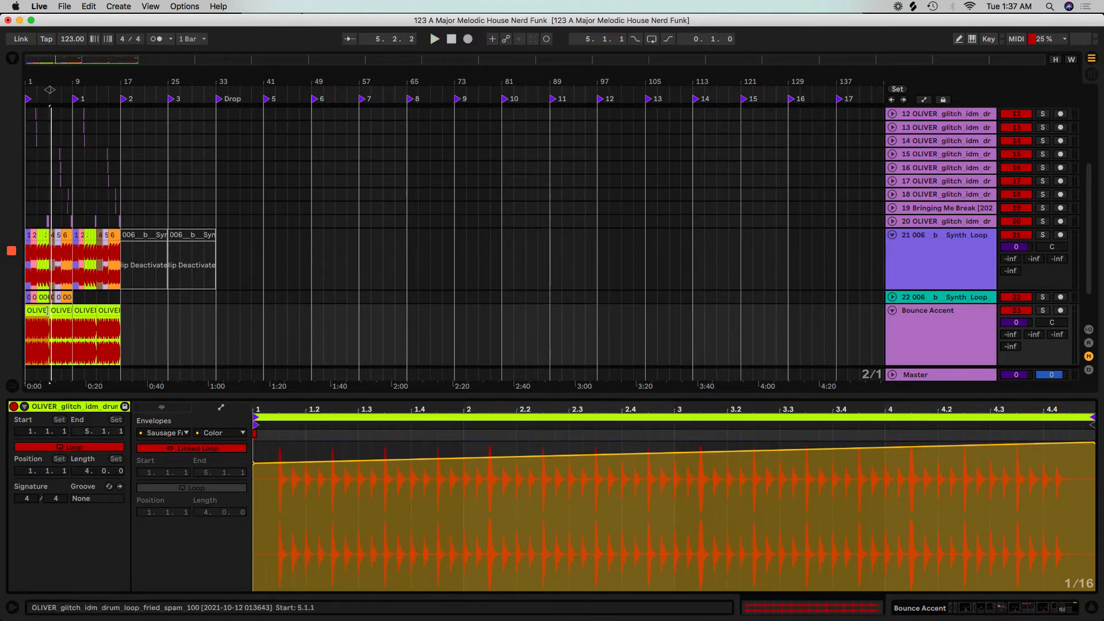
{"action": "left_click_drag", "start_coordinate": [46, 311], "coordinate": [119, 315]}
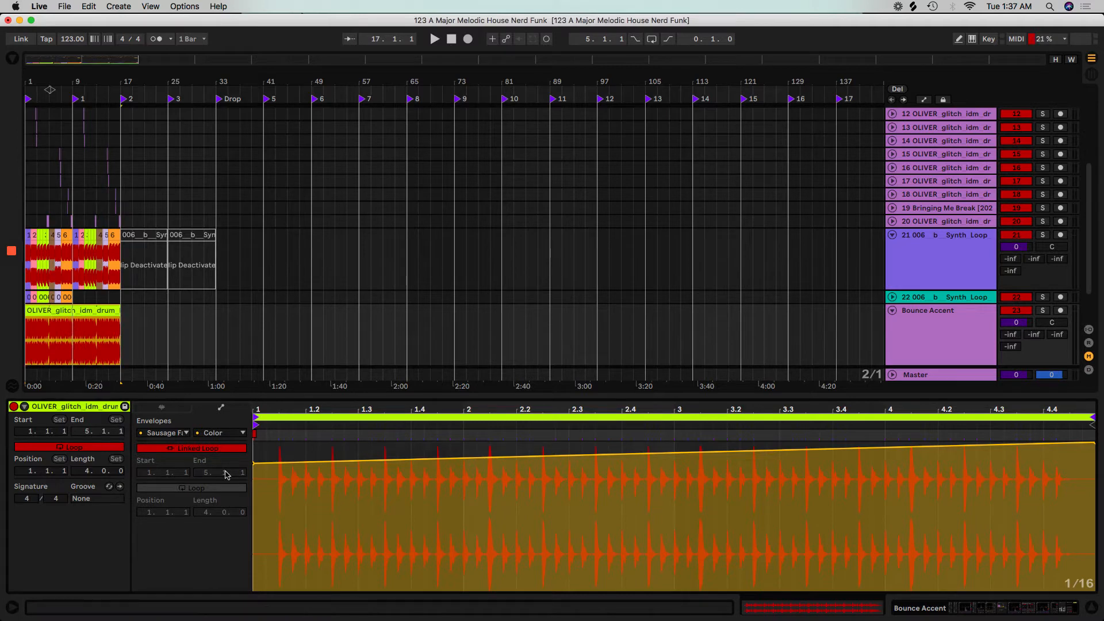
Step: Lower the start of the clip's Color envelope and add breakpoints at bar 3 (about 89%) and bar 2 (about 72%) during playback
{"action": "left_click_drag", "start_coordinate": [254, 467], "coordinate": [254, 477]}
{"action": "key", "text": "space"}
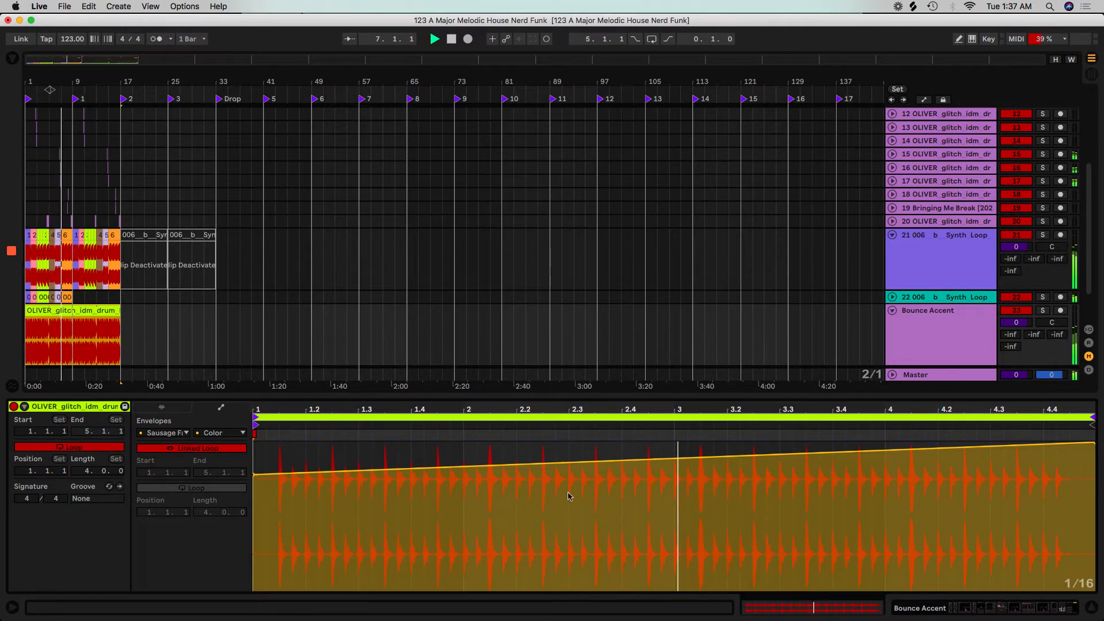
{"action": "left_click", "coordinate": [675, 459]}
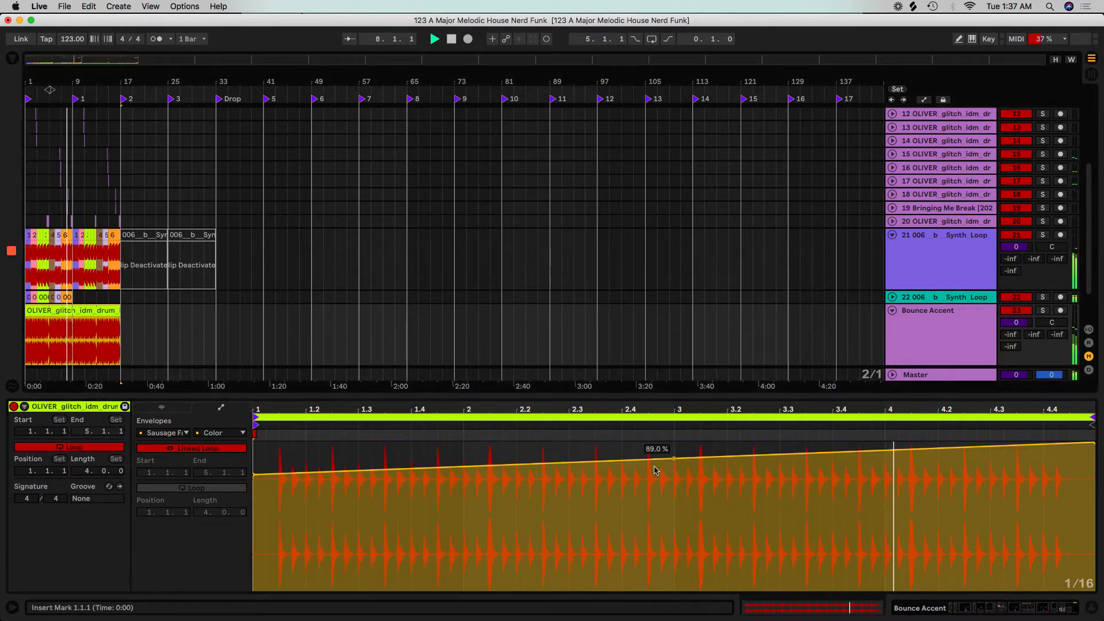
{"action": "left_click_drag", "start_coordinate": [255, 477], "coordinate": [254, 509]}
{"action": "left_click", "coordinate": [463, 490]}
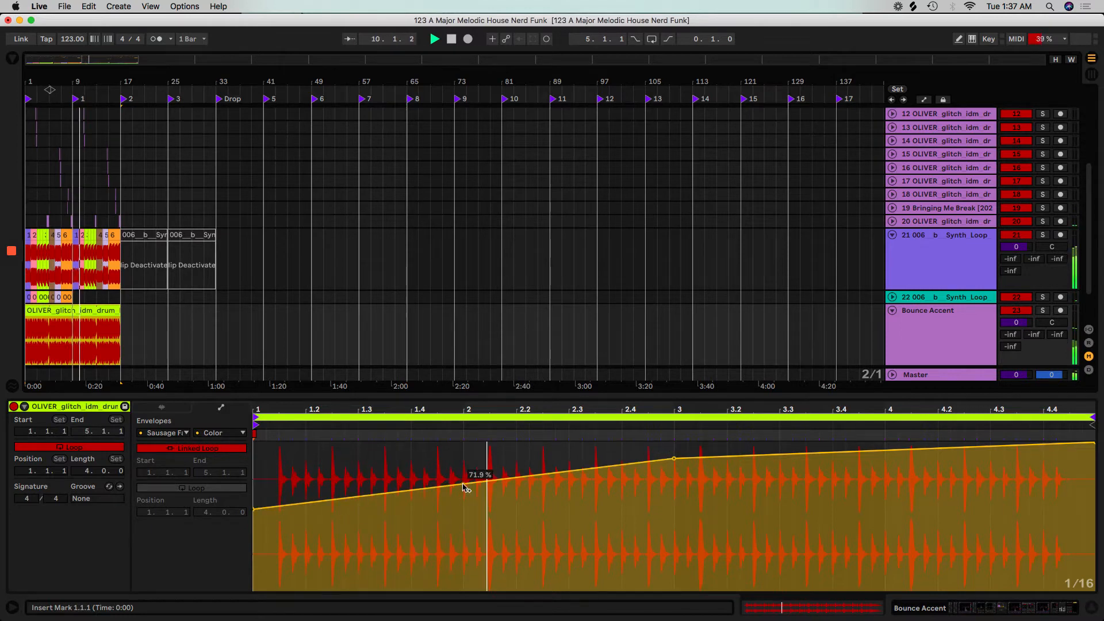
Step: Lower the Color envelope's start breakpoint at bar 1 further and audition the accents through bar 17
{"action": "left_click_drag", "start_coordinate": [255, 508], "coordinate": [255, 538]}
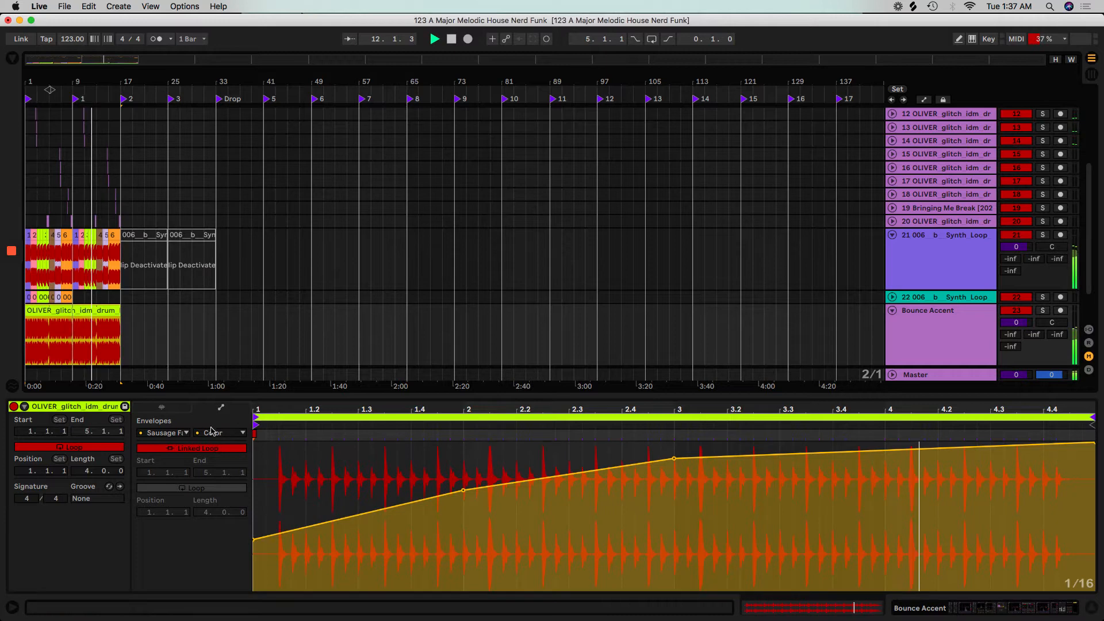
{"action": "left_click", "coordinate": [47, 362]}
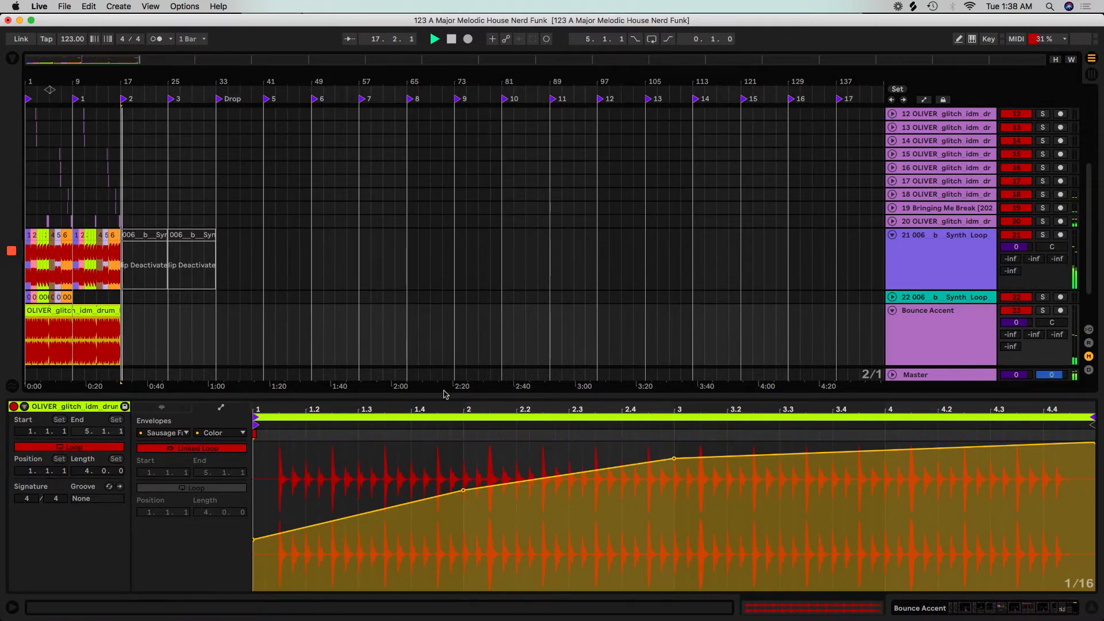
Step: Hide the clip details and delete track 24 MIDI below the Bounce Accent track
{"action": "left_click_drag", "start_coordinate": [442, 397], "coordinate": [441, 573]}
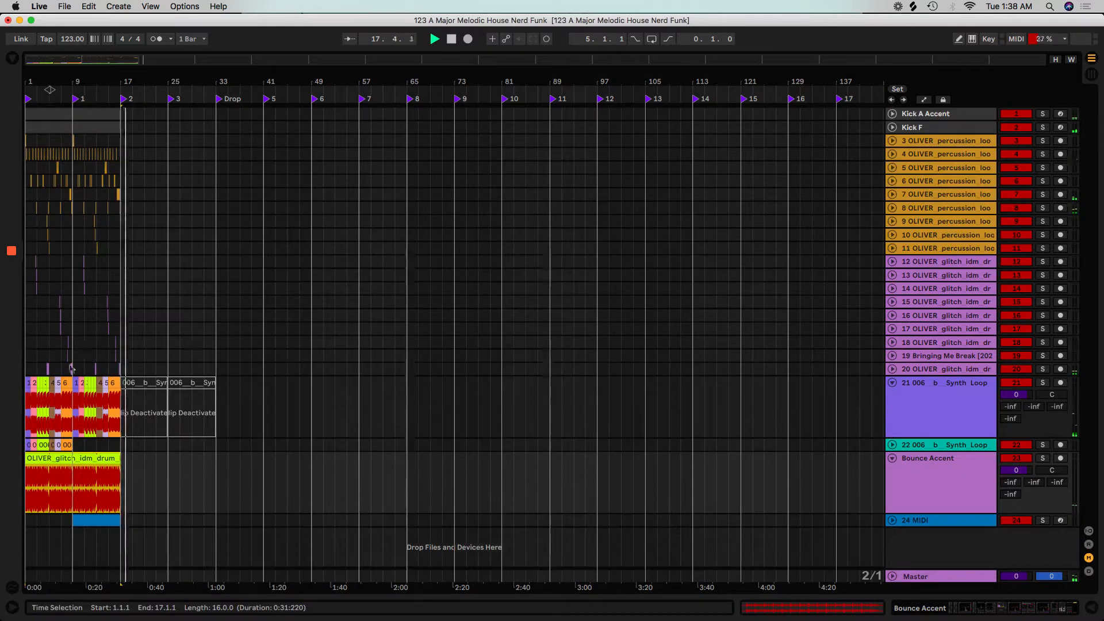
{"action": "left_click", "coordinate": [911, 500]}
{"action": "left_click", "coordinate": [914, 522]}
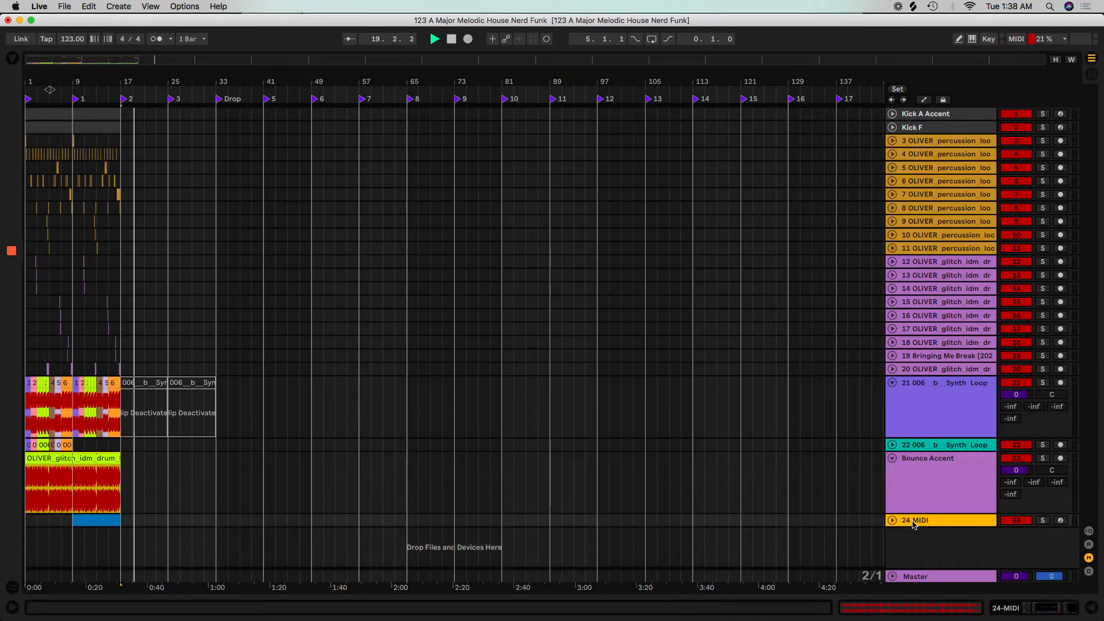
{"action": "key", "text": "Delete"}
Step: Open the Donkong - SOLID SOUNDS sample folder in the browser and widen the file list to show full names
{"action": "left_click", "coordinate": [12, 59]}
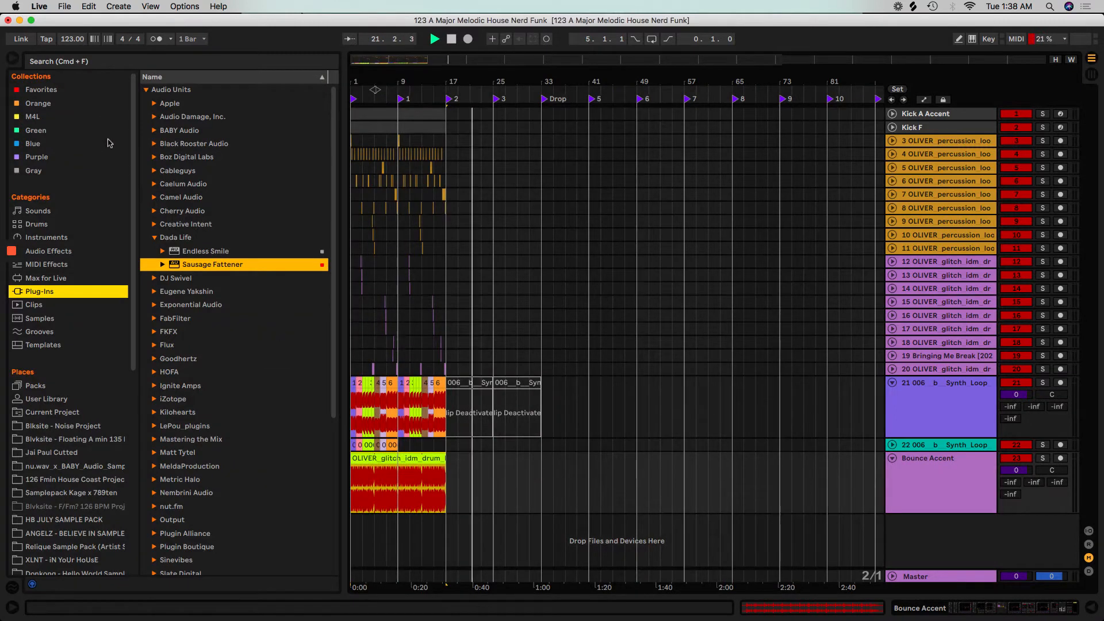
{"action": "scroll", "coordinate": [112, 342], "scroll_direction": "down", "scroll_amount": 6}
{"action": "scroll", "coordinate": [112, 343], "scroll_direction": "up", "scroll_amount": 3}
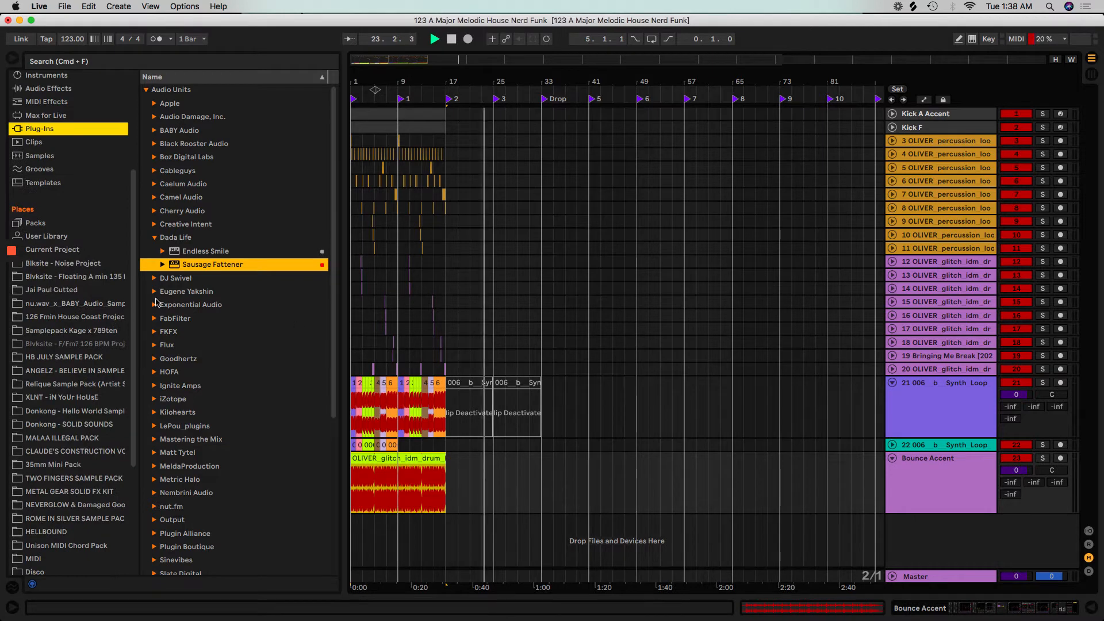
{"action": "scroll", "coordinate": [84, 293], "scroll_direction": "up", "scroll_amount": 3}
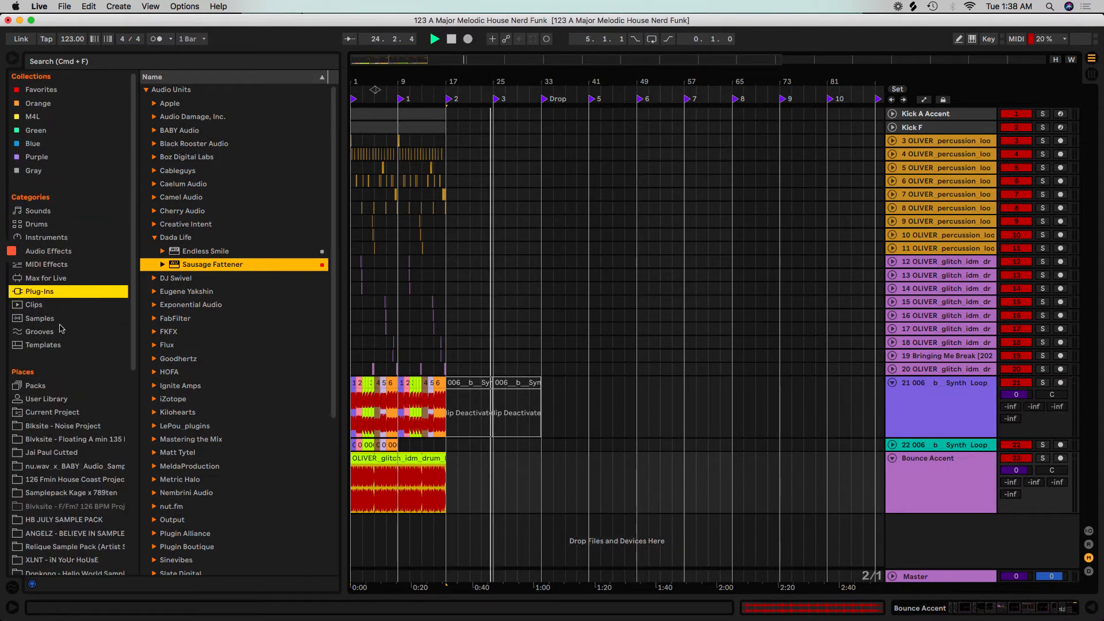
{"action": "scroll", "coordinate": [73, 324], "scroll_direction": "down", "scroll_amount": 3}
{"action": "scroll", "coordinate": [74, 323], "scroll_direction": "down", "scroll_amount": 10}
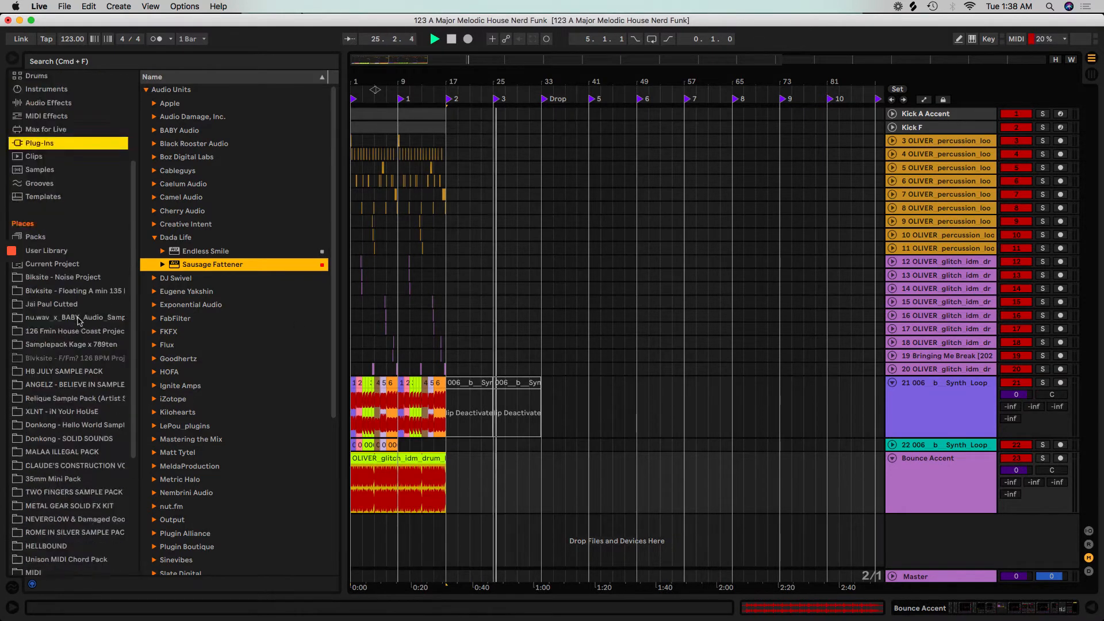
{"action": "scroll", "coordinate": [79, 321], "scroll_direction": "down", "scroll_amount": 4}
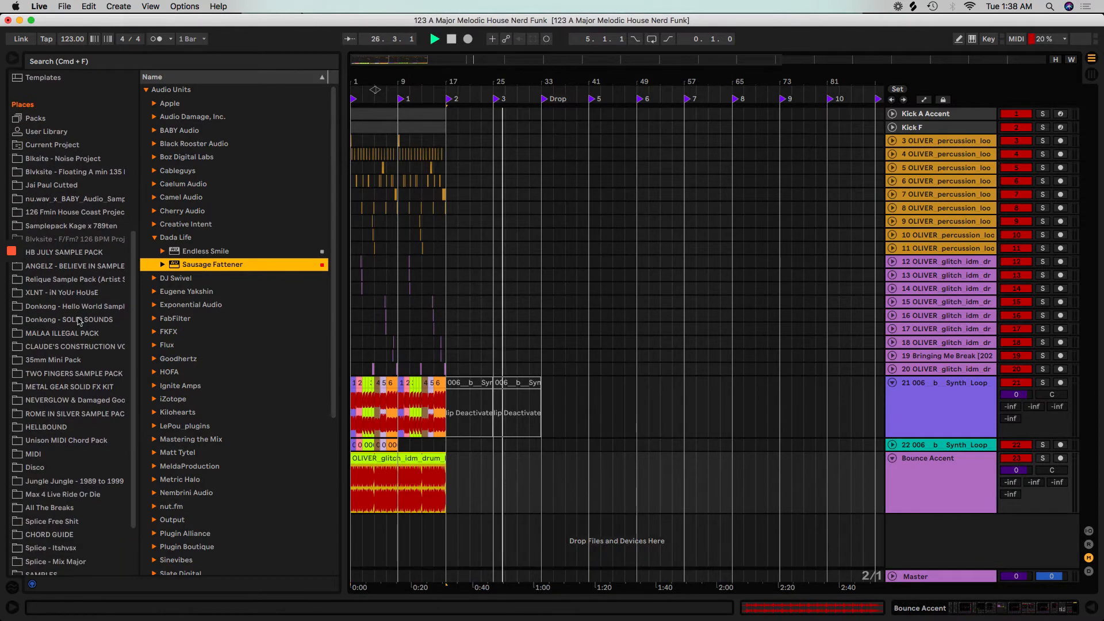
{"action": "scroll", "coordinate": [79, 345], "scroll_direction": "down", "scroll_amount": 1}
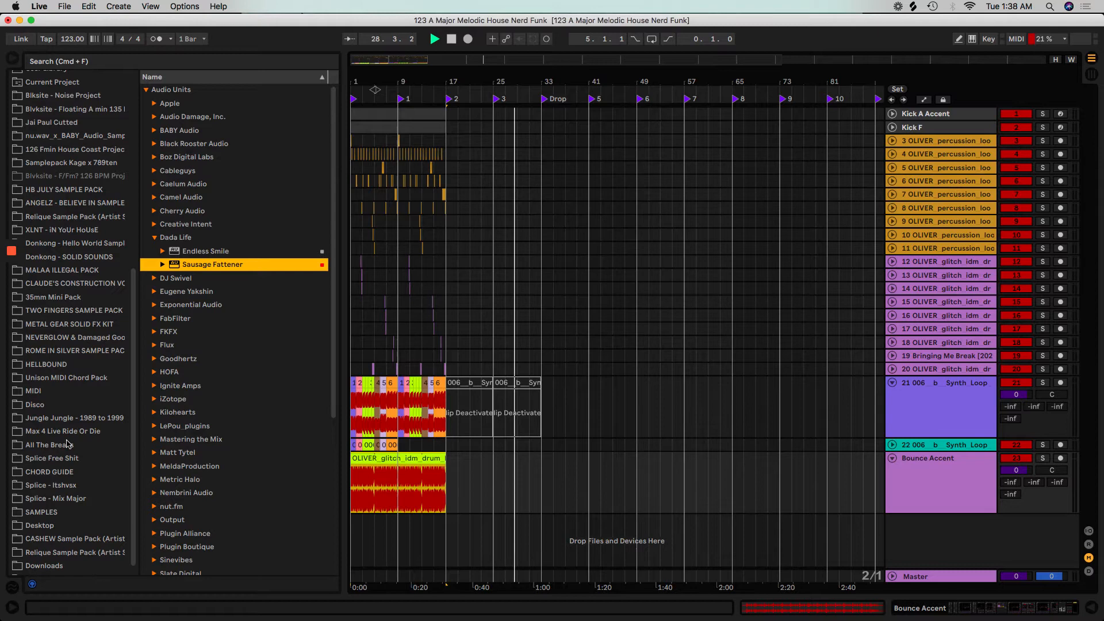
{"action": "left_click", "coordinate": [89, 247]}
{"action": "left_click", "coordinate": [89, 256]}
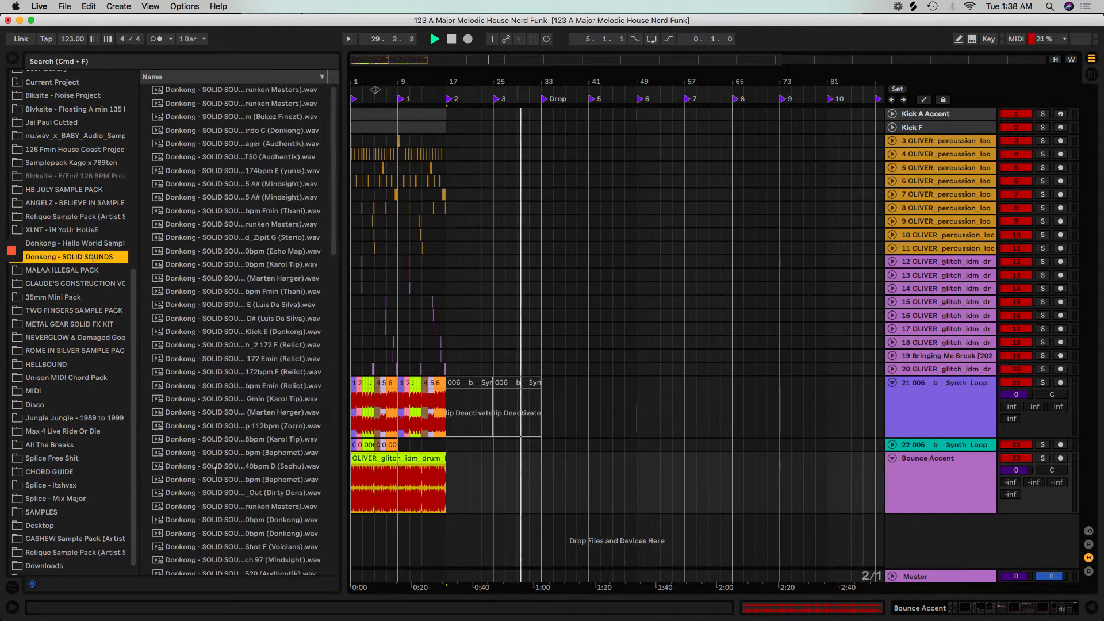
{"action": "left_click_drag", "start_coordinate": [343, 208], "coordinate": [698, 322]}
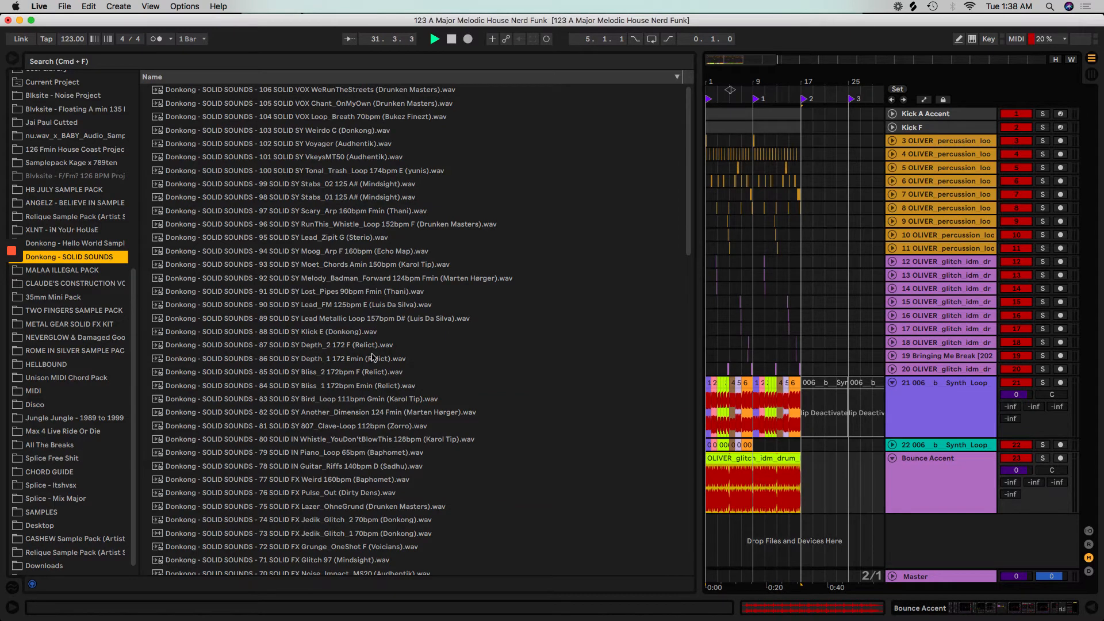
Step: Preview 104 SOLID VOX Loop_Breath 70bpm, place it at bar 1 on a new audio track, and close the browser
{"action": "left_click", "coordinate": [342, 117]}
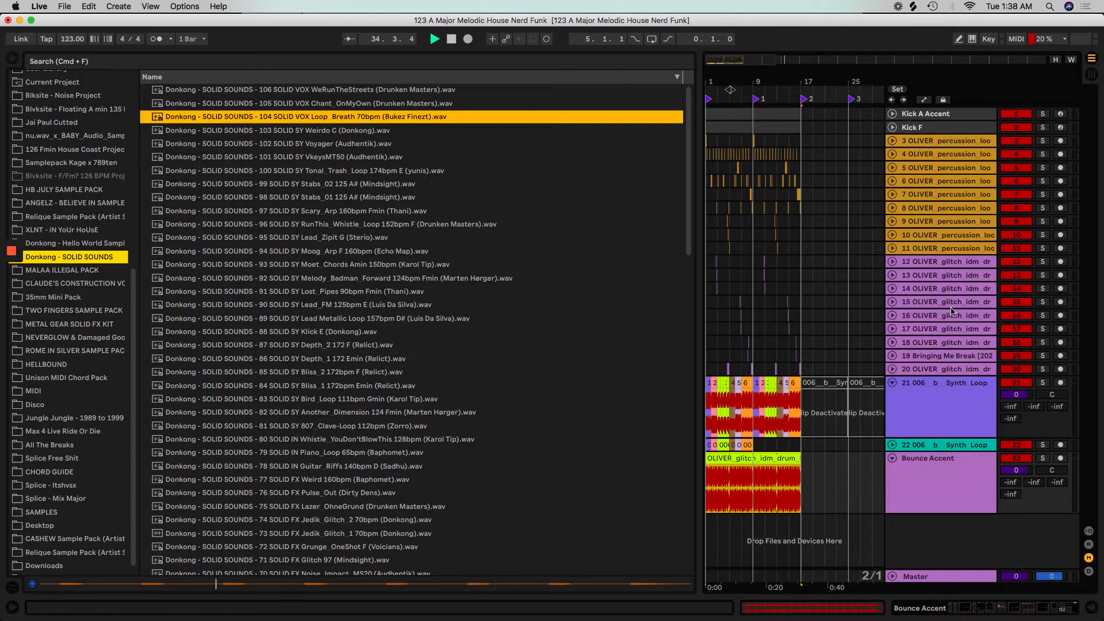
{"action": "key", "text": "space"}
{"action": "left_click_drag", "start_coordinate": [441, 154], "coordinate": [708, 523]}
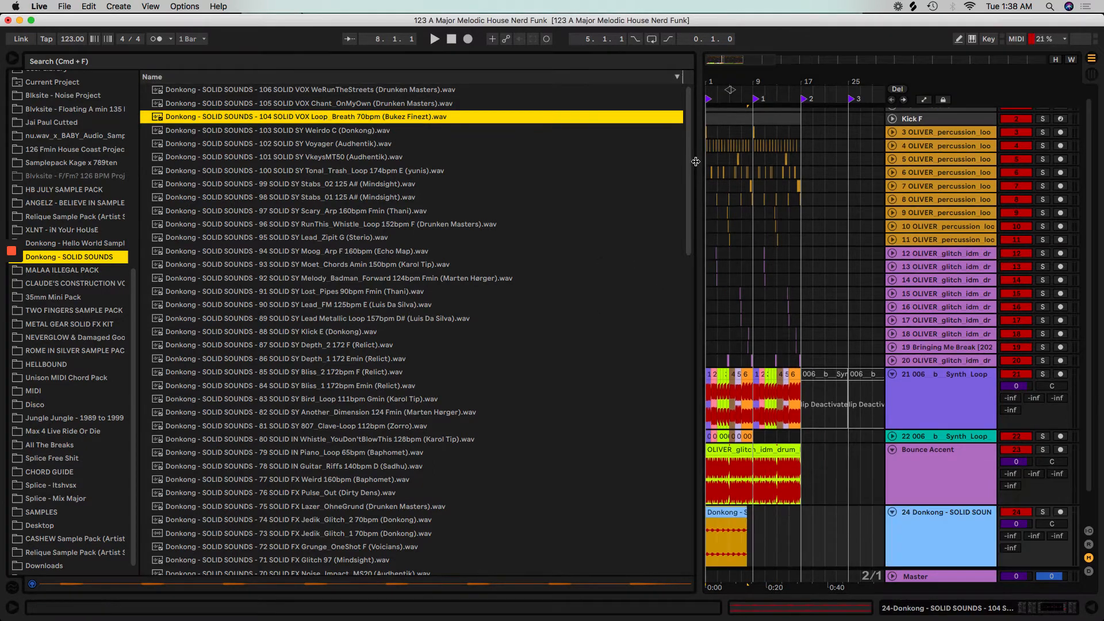
{"action": "left_click_drag", "start_coordinate": [687, 168], "coordinate": [345, 167]}
{"action": "left_click", "coordinate": [12, 59]}
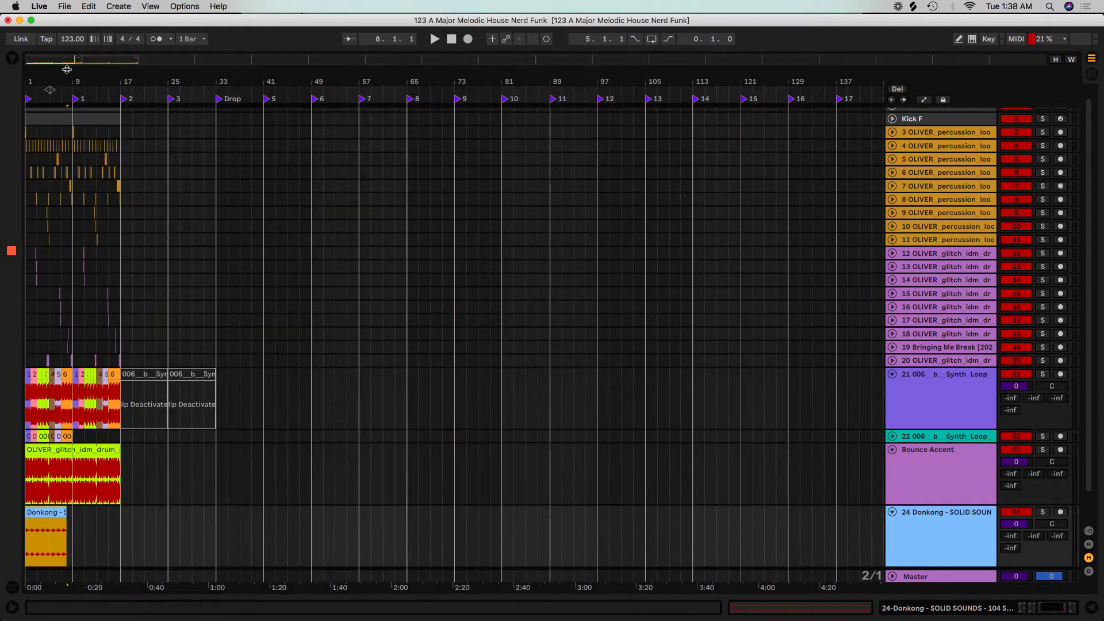
Step: Open the breath vocal clip's details and enable warping for it
{"action": "left_click_drag", "start_coordinate": [33, 79], "coordinate": [98, 345]}
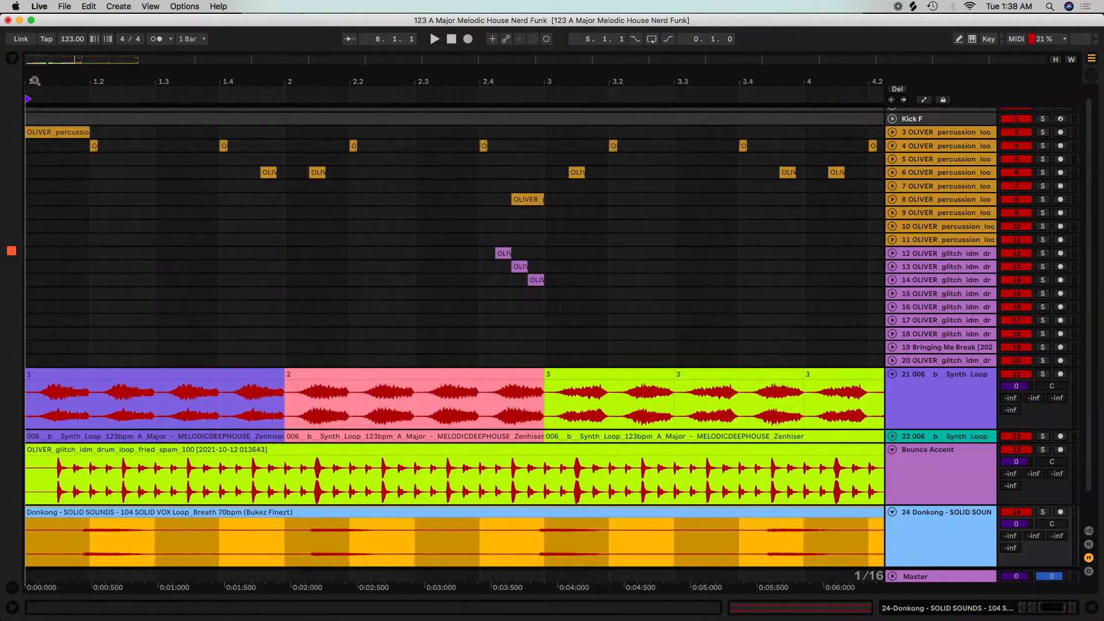
{"action": "double_click", "coordinate": [143, 514]}
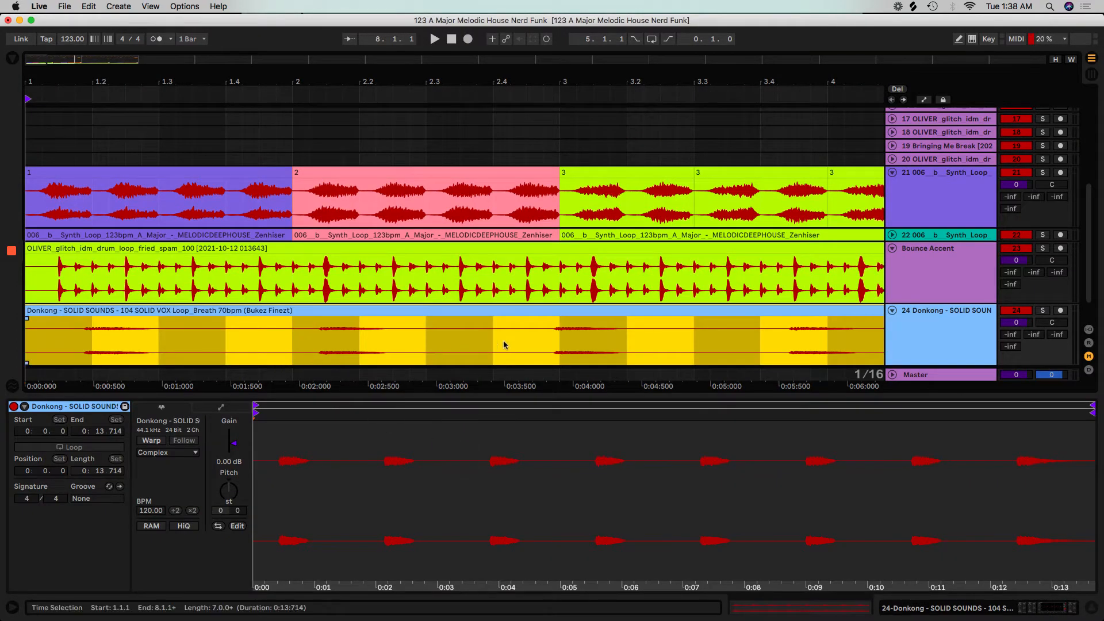
{"action": "left_click", "coordinate": [558, 335]}
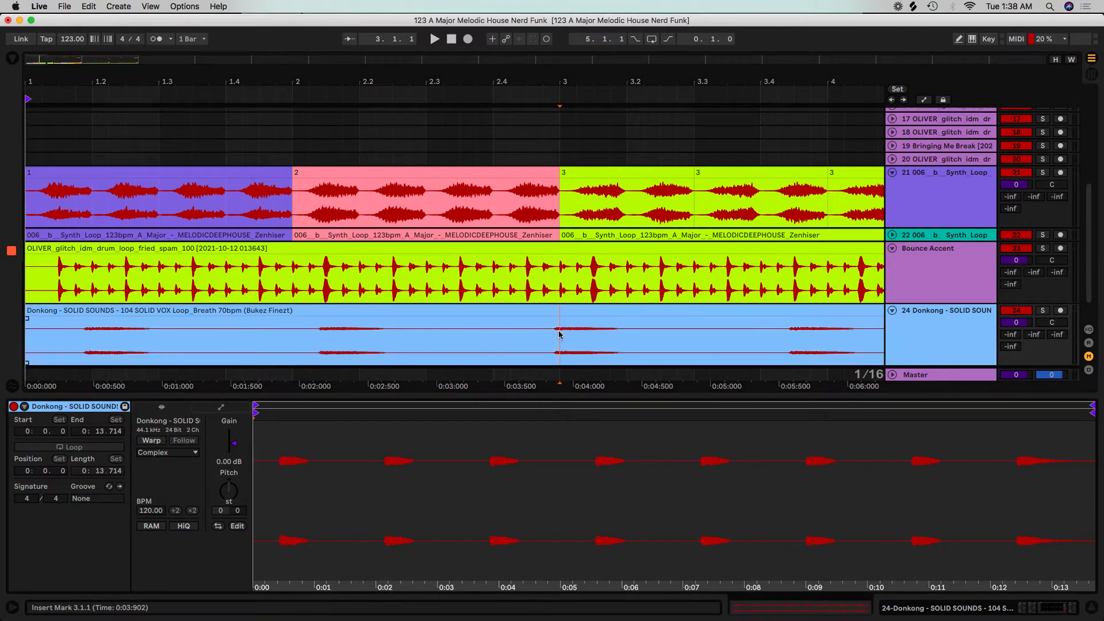
{"action": "left_click", "coordinate": [151, 441]}
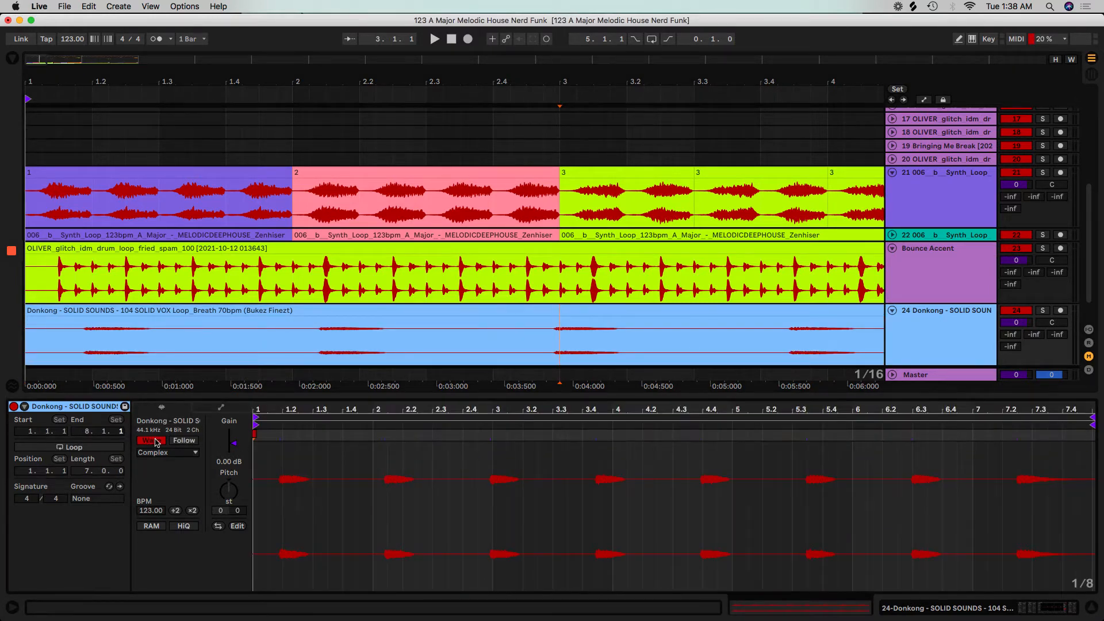
{"action": "left_click", "coordinate": [160, 511]}
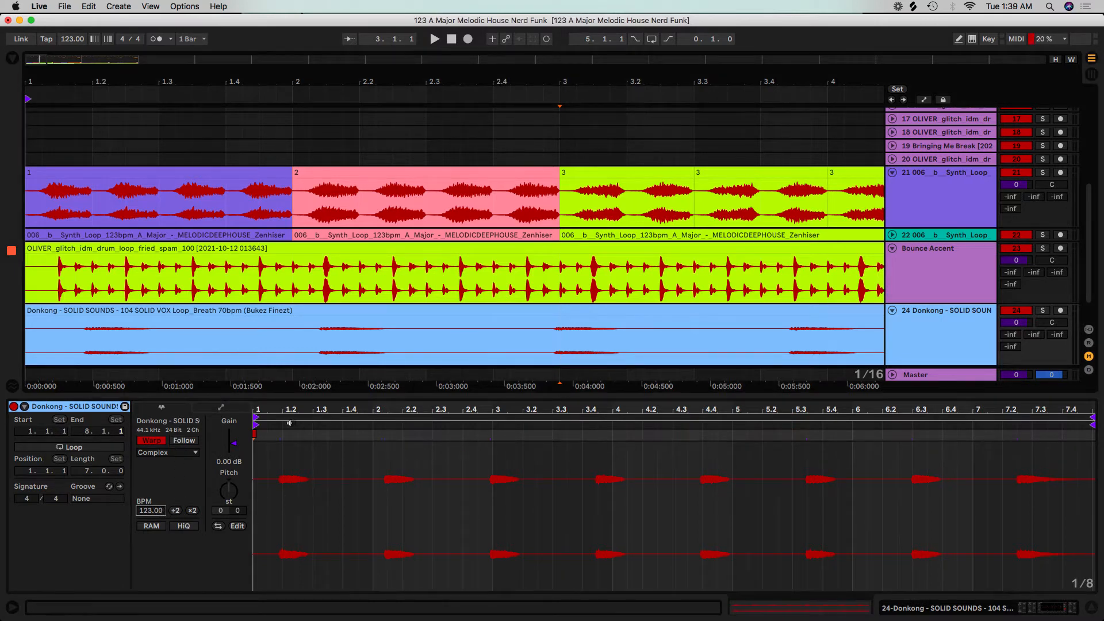
Step: Add warp markers on the first three breaths and in the gaps between them, and shift the third breath to just after bar 3
{"action": "left_click_drag", "start_coordinate": [287, 410], "coordinate": [430, 410]}
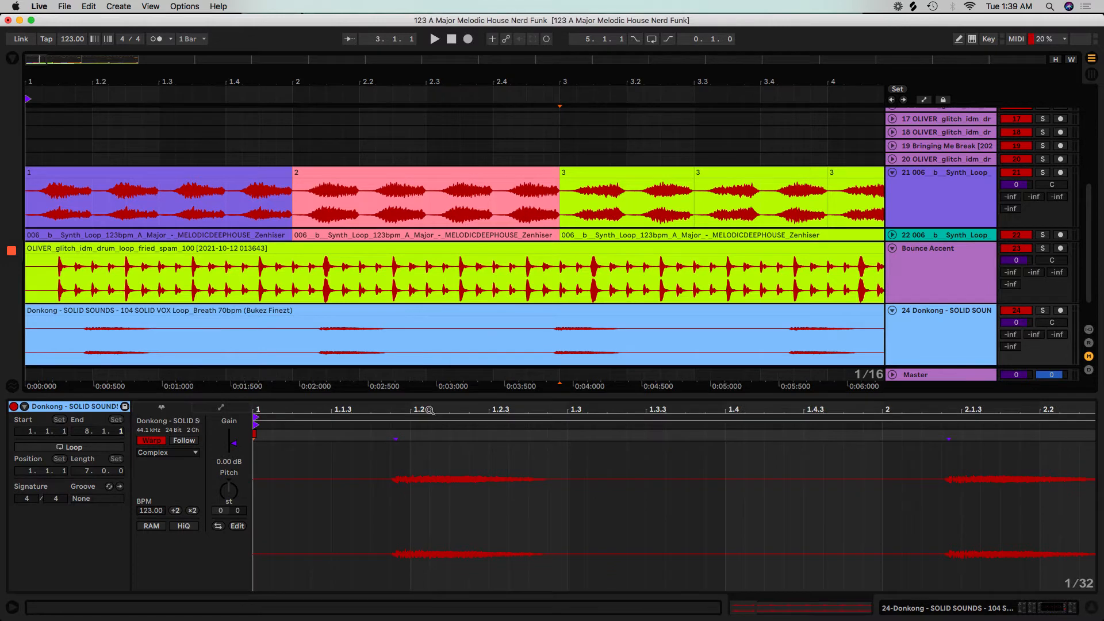
{"action": "double_click", "coordinate": [394, 437]}
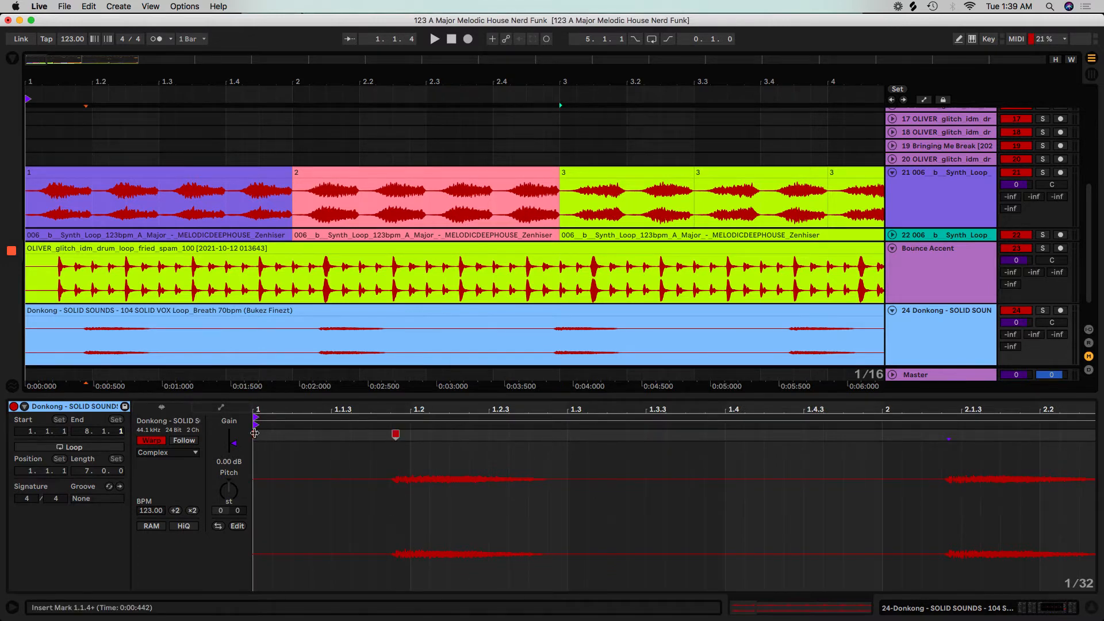
{"action": "left_click", "coordinate": [658, 450]}
{"action": "double_click", "coordinate": [657, 436]}
{"action": "left_click_drag", "start_coordinate": [683, 409], "coordinate": [343, 393]}
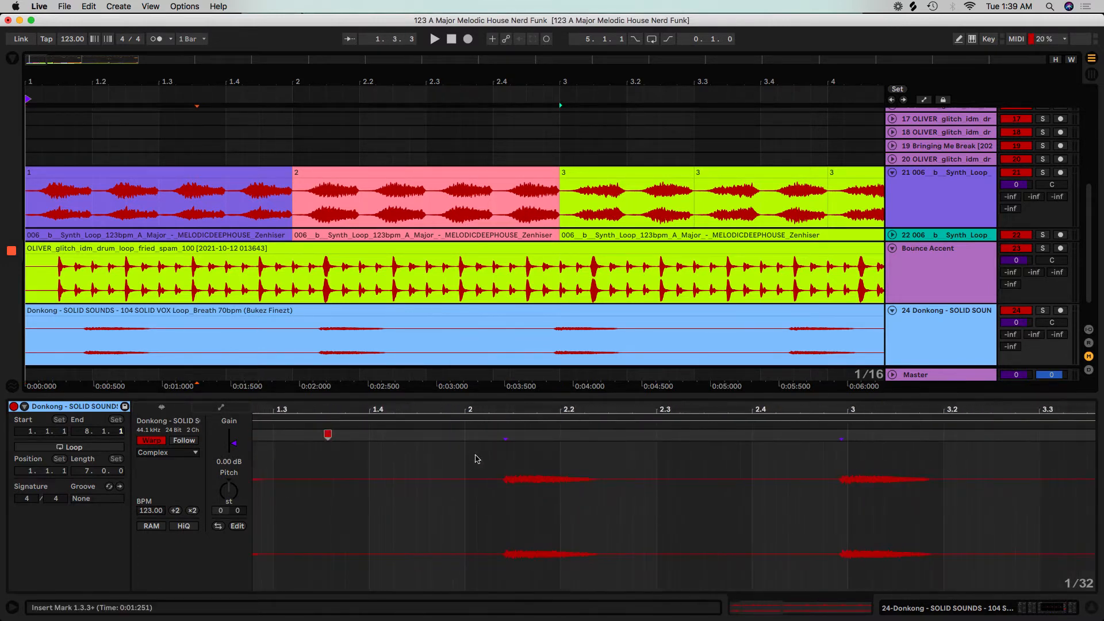
{"action": "double_click", "coordinate": [623, 435]}
{"action": "left_click_drag", "start_coordinate": [920, 408], "coordinate": [895, 447]}
{"action": "mouse_move", "coordinate": [620, 434]}
{"action": "left_mouse_down"}
{"action": "mouse_move", "coordinate": [689, 434]}
{"action": "mouse_move", "coordinate": [679, 368]}
{"action": "left_mouse_up"}
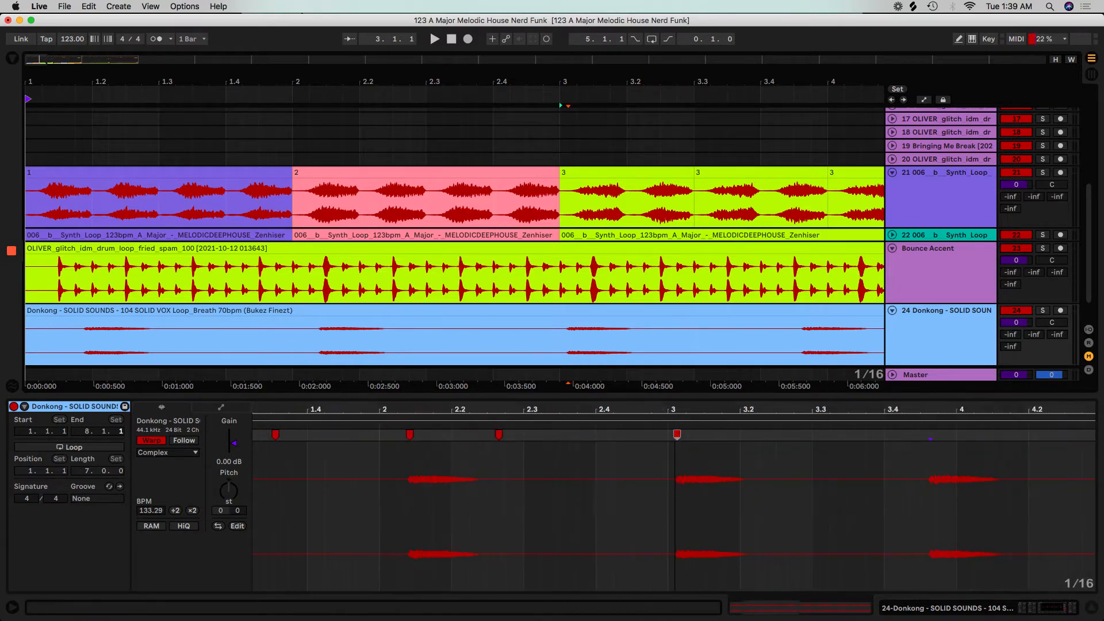
Step: Undo the last warp change and reposition the third breath at about 3.1.2
{"action": "left_click_drag", "start_coordinate": [505, 410], "coordinate": [792, 409]}
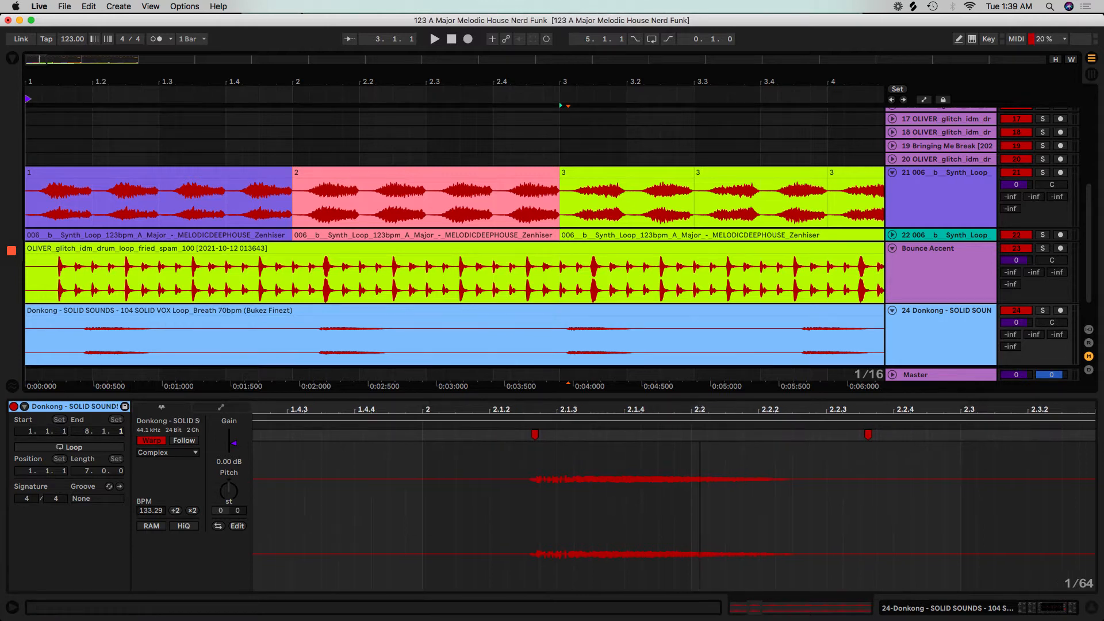
{"action": "left_click_drag", "start_coordinate": [706, 407], "coordinate": [256, 405]}
{"action": "left_click_drag", "start_coordinate": [845, 403], "coordinate": [564, 434]}
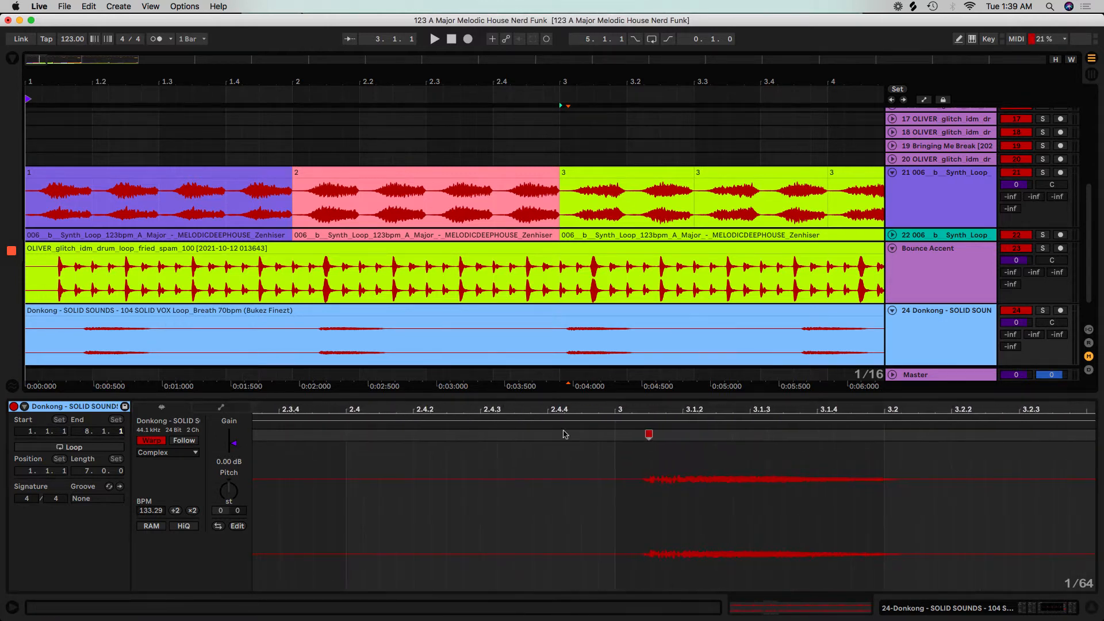
{"action": "key", "text": "super+z"}
{"action": "left_click", "coordinate": [596, 436]}
{"action": "left_click_drag", "start_coordinate": [596, 435], "coordinate": [694, 438]}
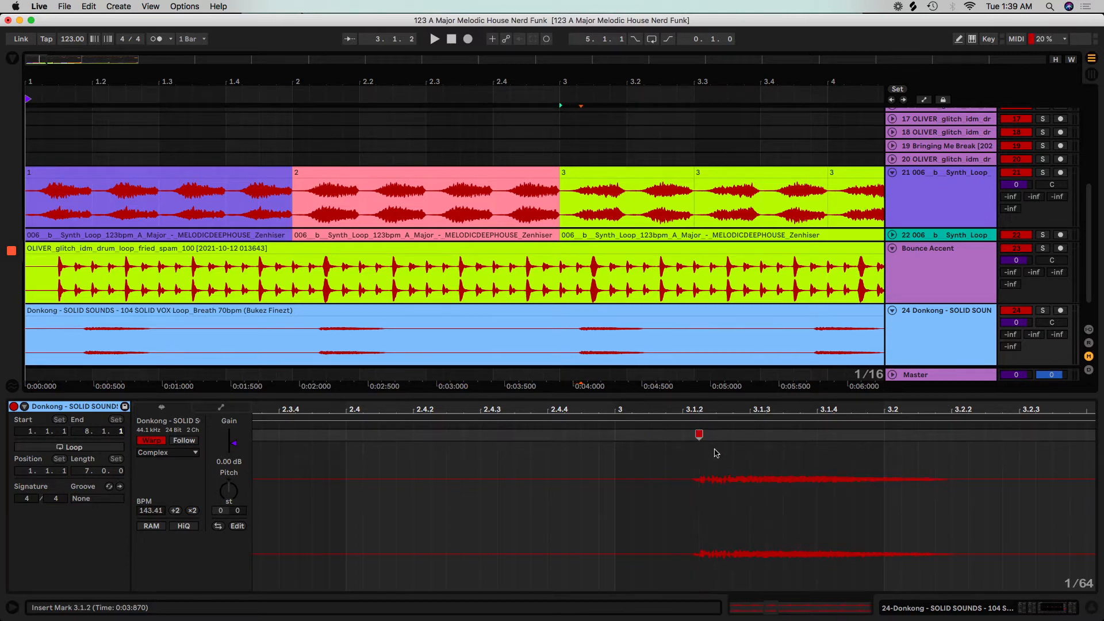
{"action": "mouse_move", "coordinate": [694, 435]}
{"action": "left_mouse_down"}
{"action": "mouse_move", "coordinate": [650, 407]}
{"action": "mouse_move", "coordinate": [650, 361]}
{"action": "left_mouse_up"}
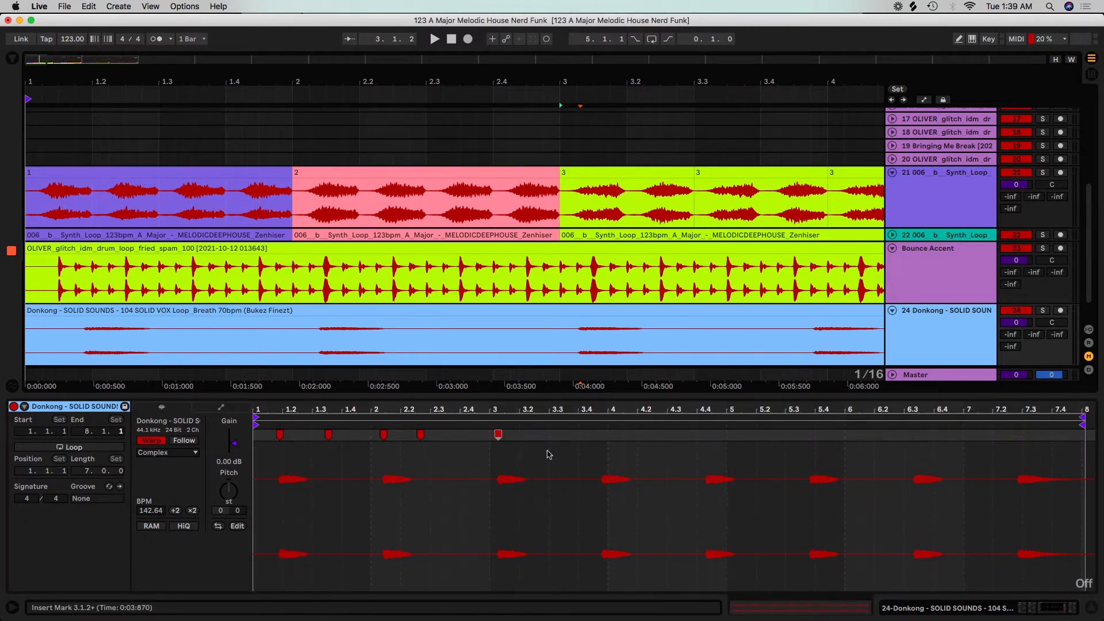
Step: Draw a clip Gain envelope that drops from 100% to its minimum just before 3.4, and return to the sample settings
{"action": "left_click", "coordinate": [198, 408]}
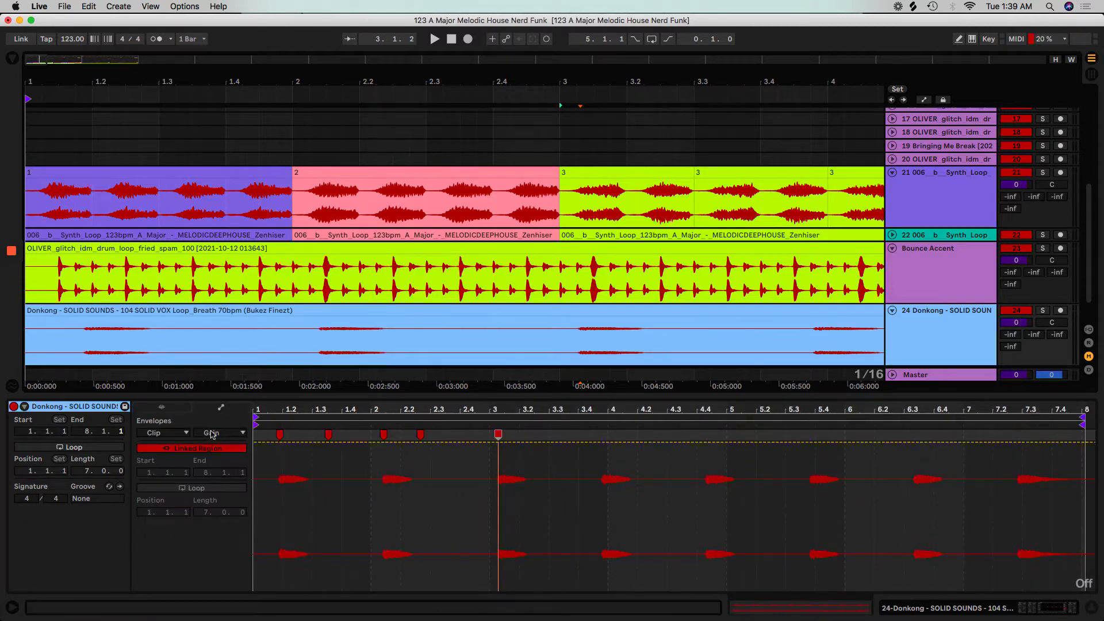
{"action": "left_click", "coordinate": [579, 445]}
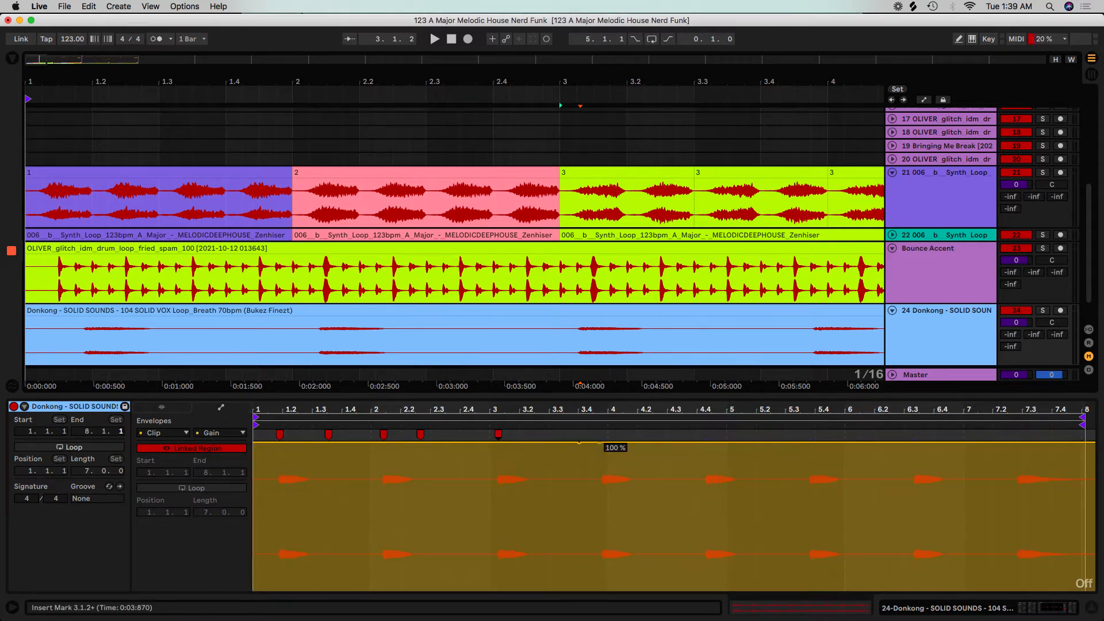
{"action": "left_click_drag", "start_coordinate": [601, 442], "coordinate": [582, 589]}
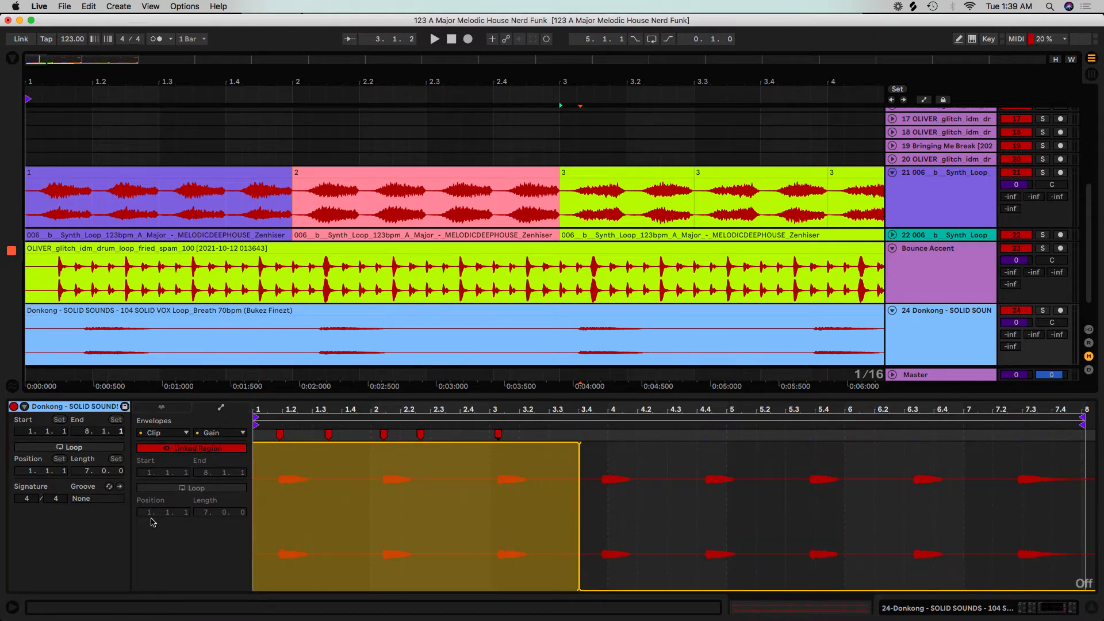
{"action": "left_click", "coordinate": [157, 408]}
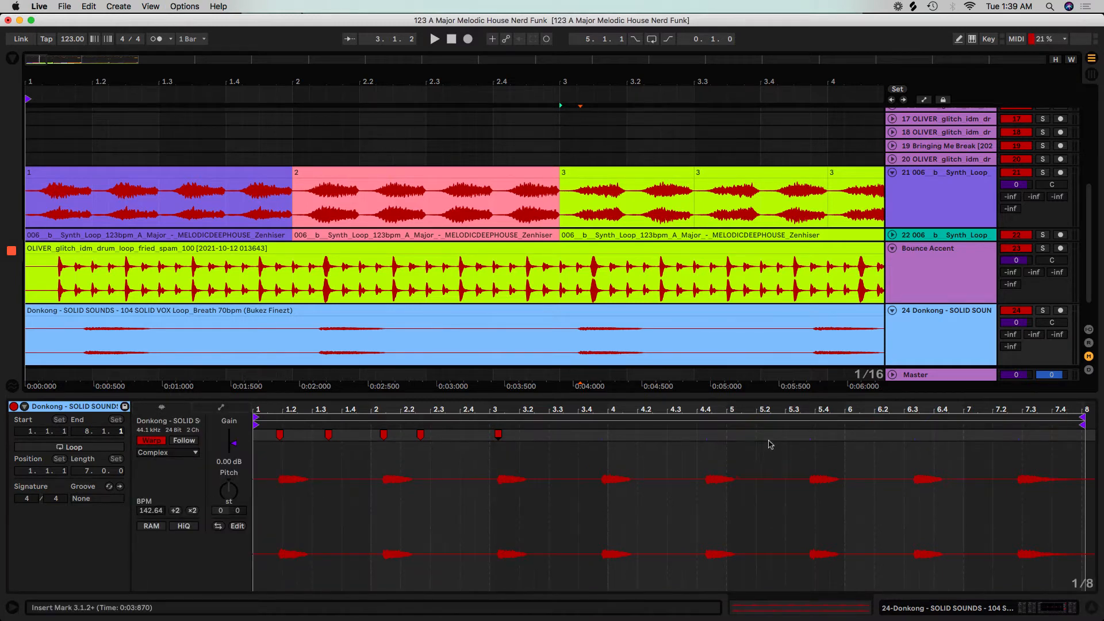
Step: Shorten the breath clip to end at 5.1.1, enable a four-bar loop, and play it with the arrangement
{"action": "left_click_drag", "start_coordinate": [1081, 418], "coordinate": [666, 420]}
{"action": "left_click_drag", "start_coordinate": [716, 455], "coordinate": [727, 458]}
{"action": "mouse_move", "coordinate": [1082, 425]}
{"action": "left_mouse_down"}
{"action": "mouse_move", "coordinate": [924, 451]}
{"action": "mouse_move", "coordinate": [725, 456]}
{"action": "left_mouse_up"}
{"action": "left_click", "coordinate": [92, 448]}
{"action": "left_click", "coordinate": [192, 329]}
{"action": "key", "text": "space"}
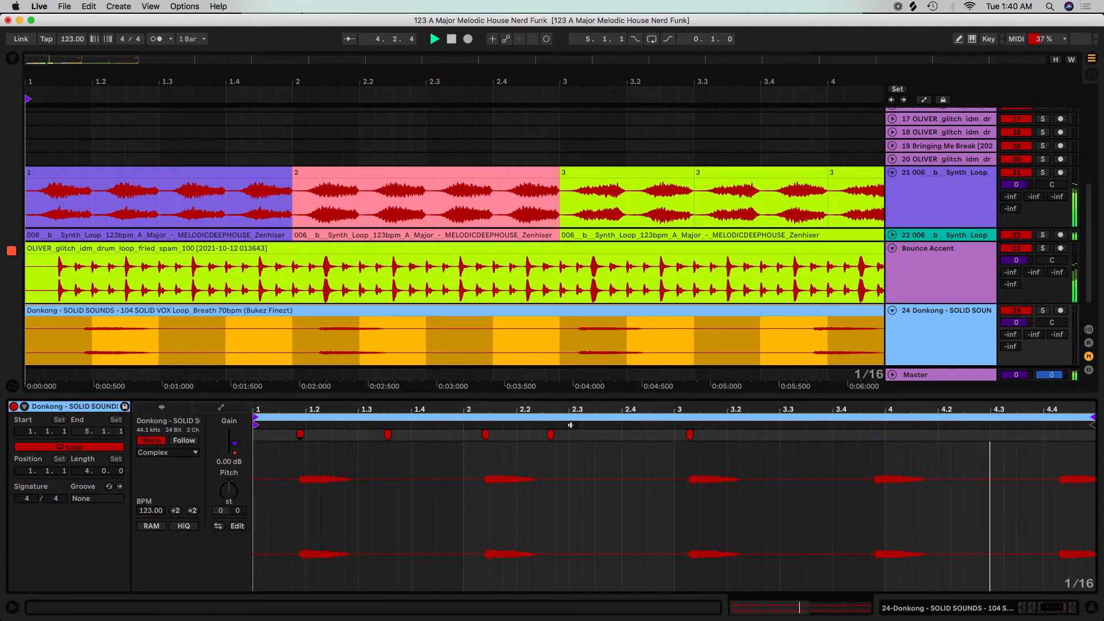
Step: Stop playback and move the first breath's warp marker to beat 1.2
{"action": "key", "text": "space"}
{"action": "left_click", "coordinate": [235, 311]}
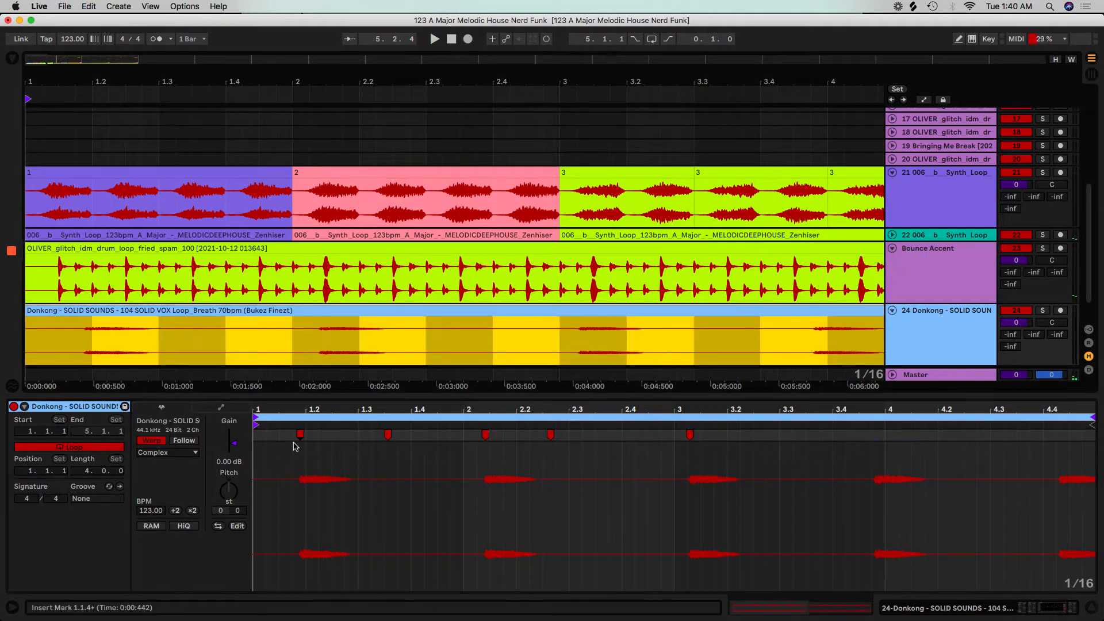
{"action": "left_click_drag", "start_coordinate": [297, 437], "coordinate": [302, 442]}
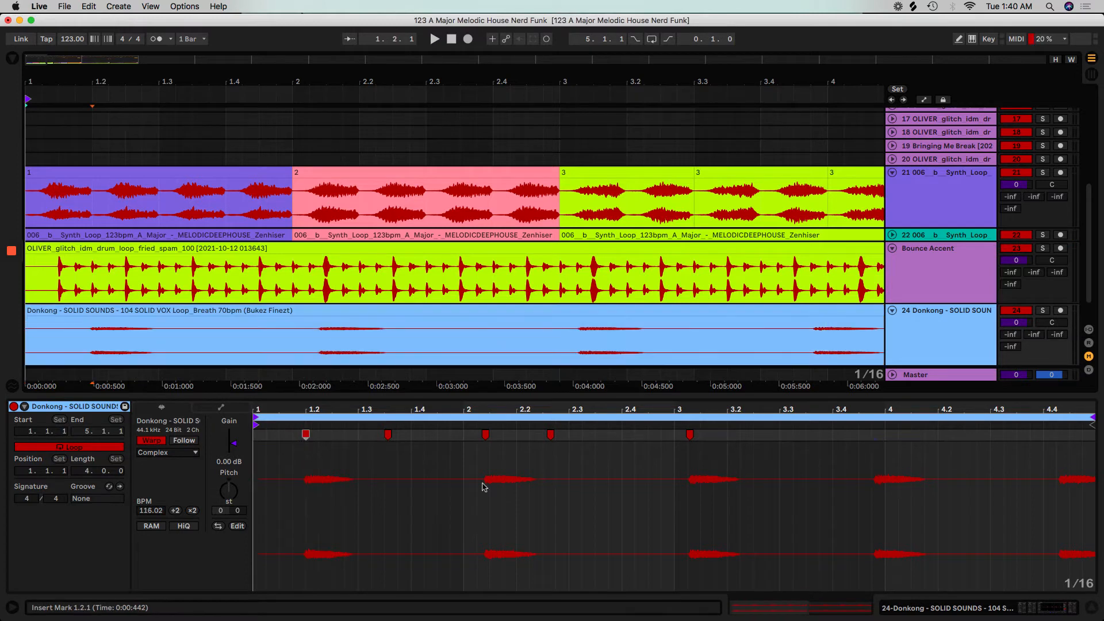
Step: Move the second breath's warp marker to 2.1.2 and its end marker to about beat 2.2, and audition the shortened breath
{"action": "left_click_drag", "start_coordinate": [485, 438], "coordinate": [478, 441]}
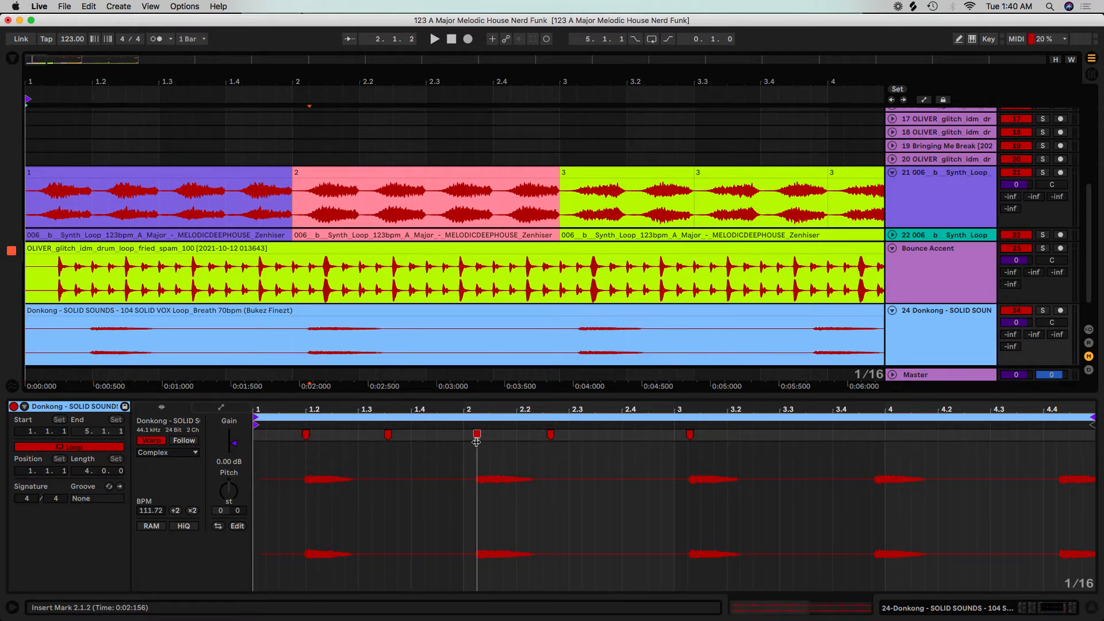
{"action": "left_click_drag", "start_coordinate": [544, 440], "coordinate": [518, 443]}
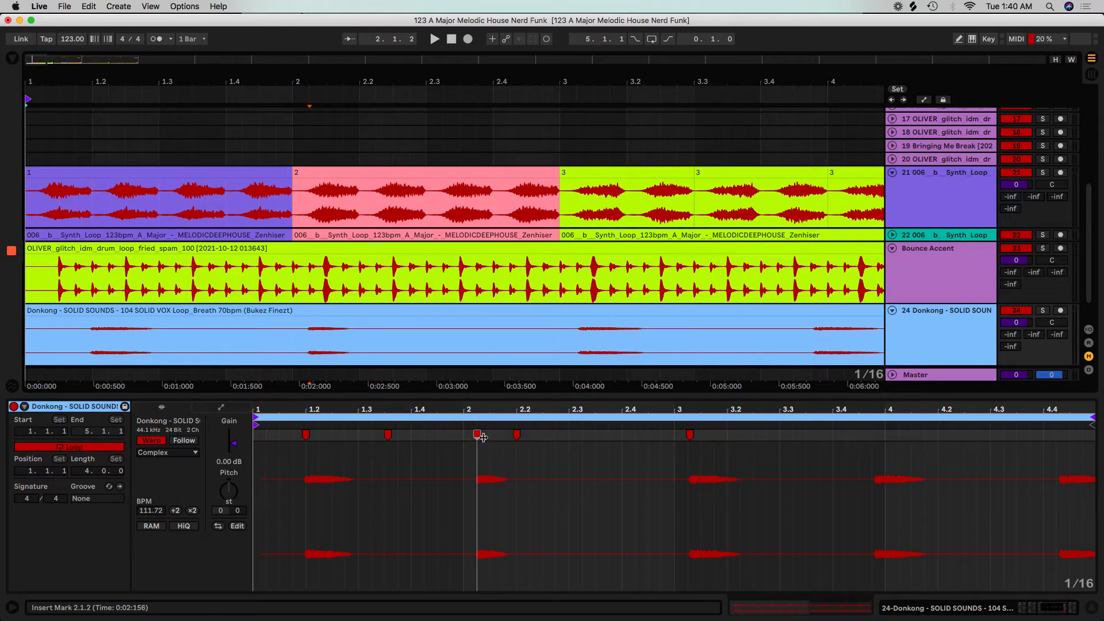
{"action": "mouse_move", "coordinate": [500, 416]}
{"action": "left_mouse_down"}
{"action": "mouse_move", "coordinate": [491, 451]}
{"action": "mouse_move", "coordinate": [547, 433]}
{"action": "mouse_move", "coordinate": [490, 410]}
{"action": "mouse_move", "coordinate": [427, 410]}
{"action": "left_mouse_up"}
{"action": "key", "text": "space"}
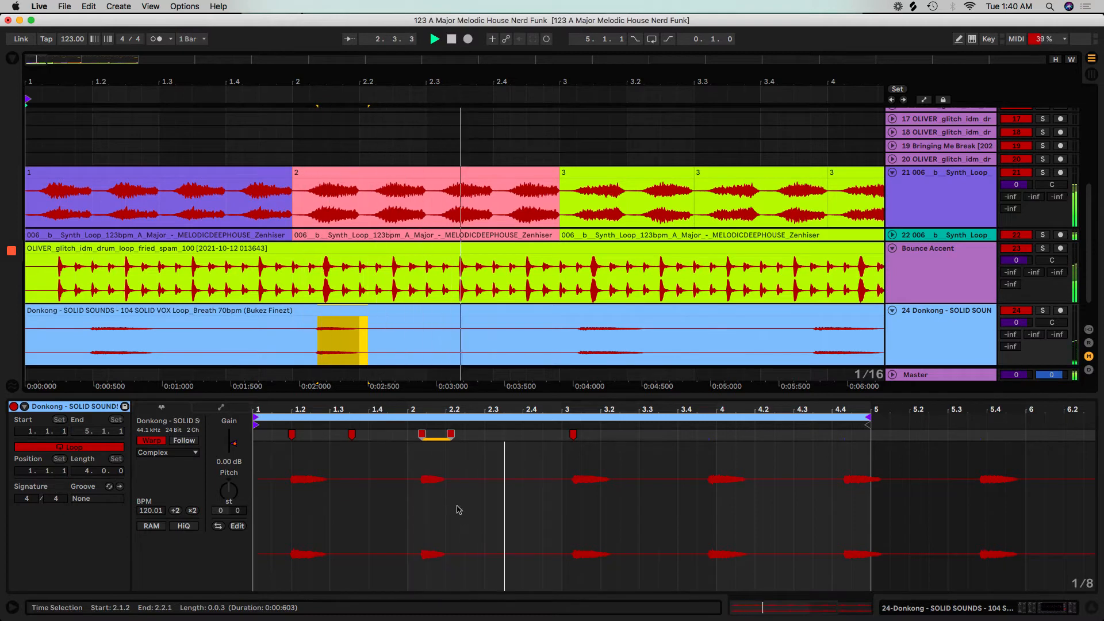
{"action": "key", "text": "space"}
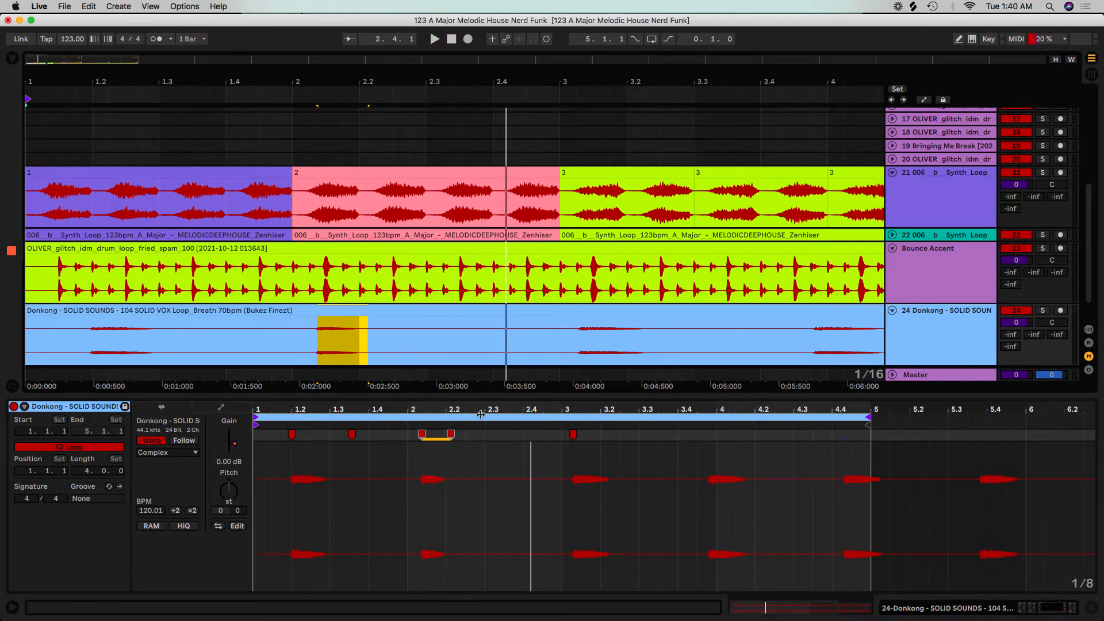
Step: Split the breath clip at bar 3 and delete the part from 3.1.1 onward
{"action": "left_click", "coordinate": [515, 362]}
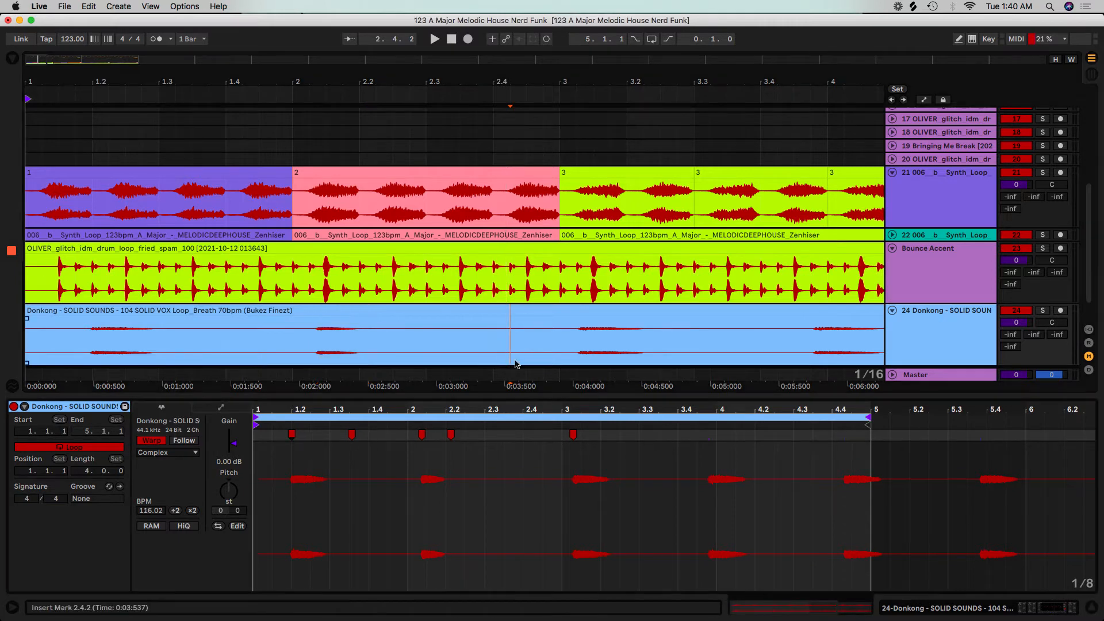
{"action": "key", "text": "ctrl+e"}
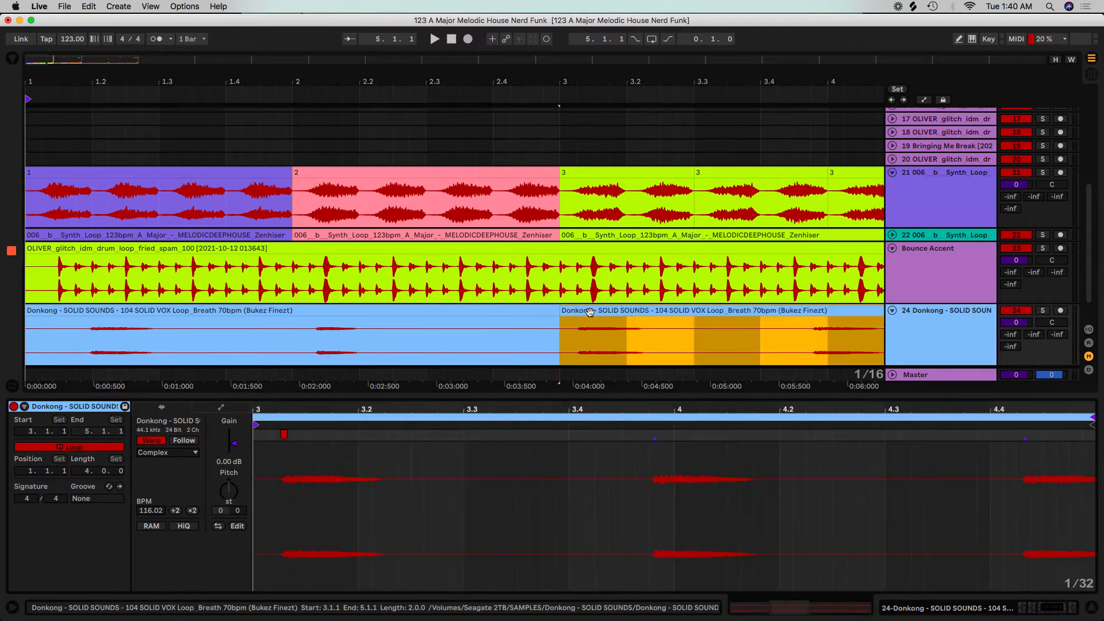
{"action": "key", "text": "Delete"}
Step: Split the breath clip at 2.1.2, trim the second part to end at 2.2.1, and turn it into a consolidated, reversed clip
{"action": "left_click", "coordinate": [303, 335]}
{"action": "key", "text": "ctrl+e"}
{"action": "left_click_drag", "start_coordinate": [555, 312], "coordinate": [360, 312]}
{"action": "key", "text": "ctrl+j"}
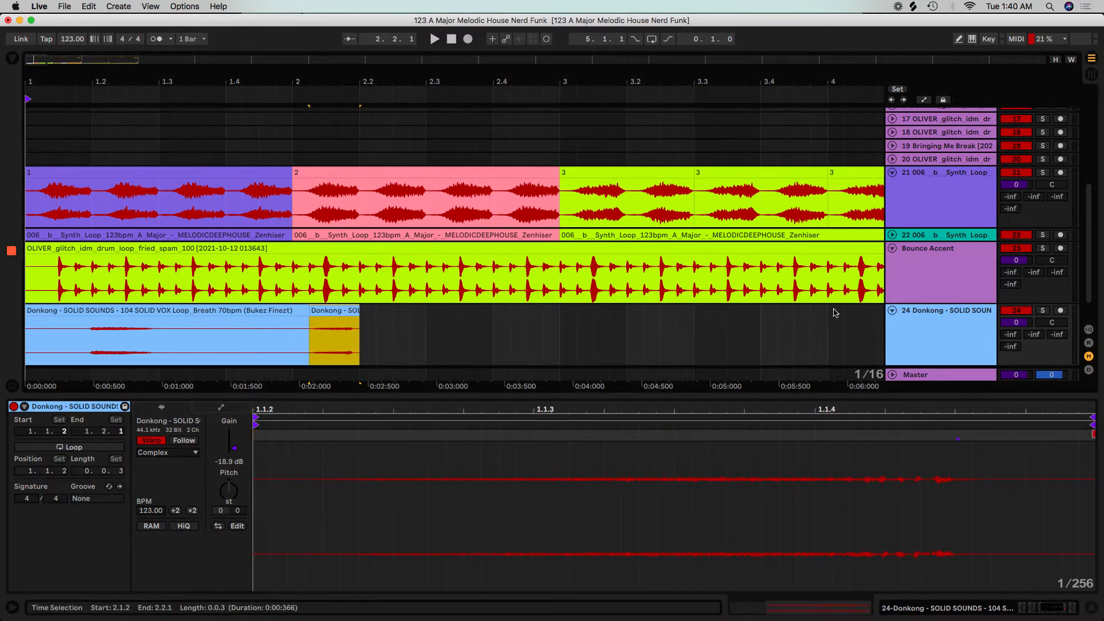
Step: Add a warp marker at the end of the reversed breath, move it to beat 1.2, and play the result
{"action": "left_click", "coordinate": [958, 437]}
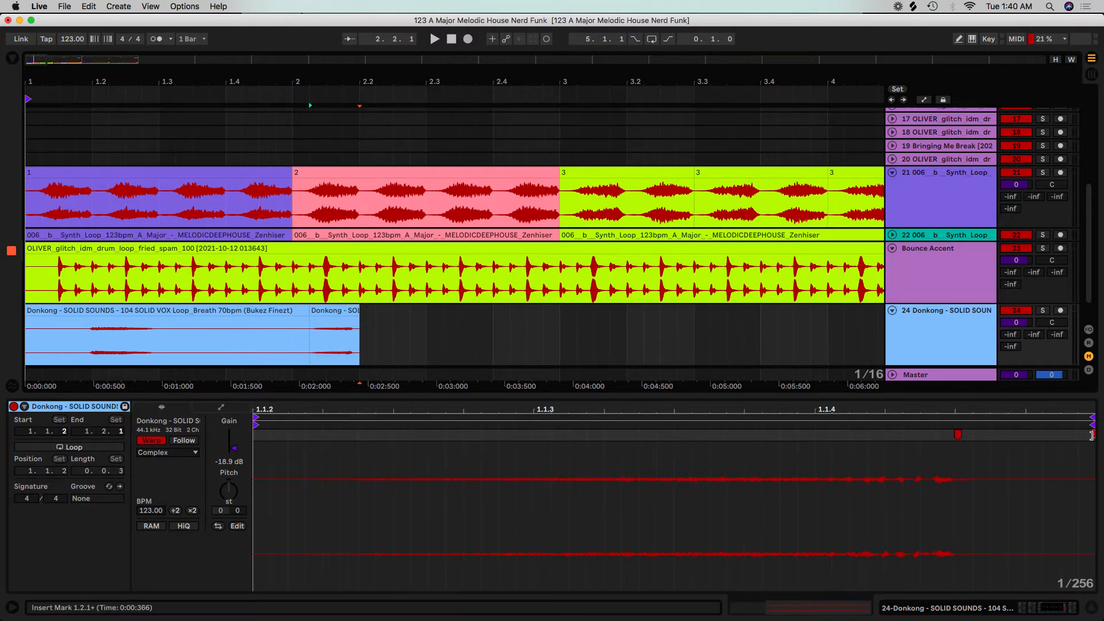
{"action": "left_click_drag", "start_coordinate": [963, 438], "coordinate": [1086, 451]}
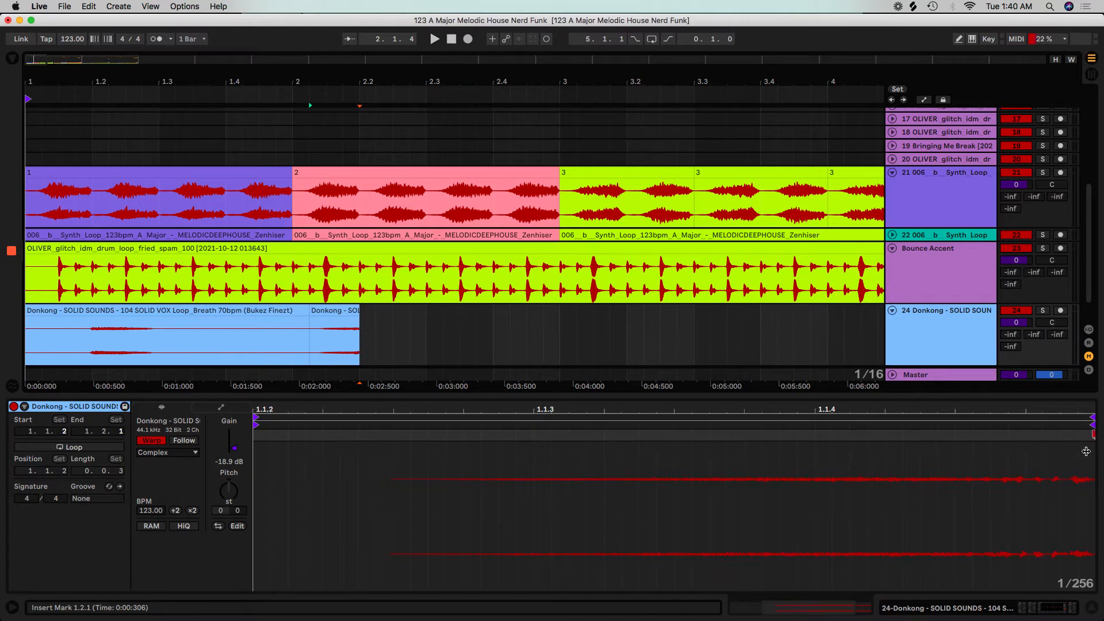
{"action": "key", "text": "space"}
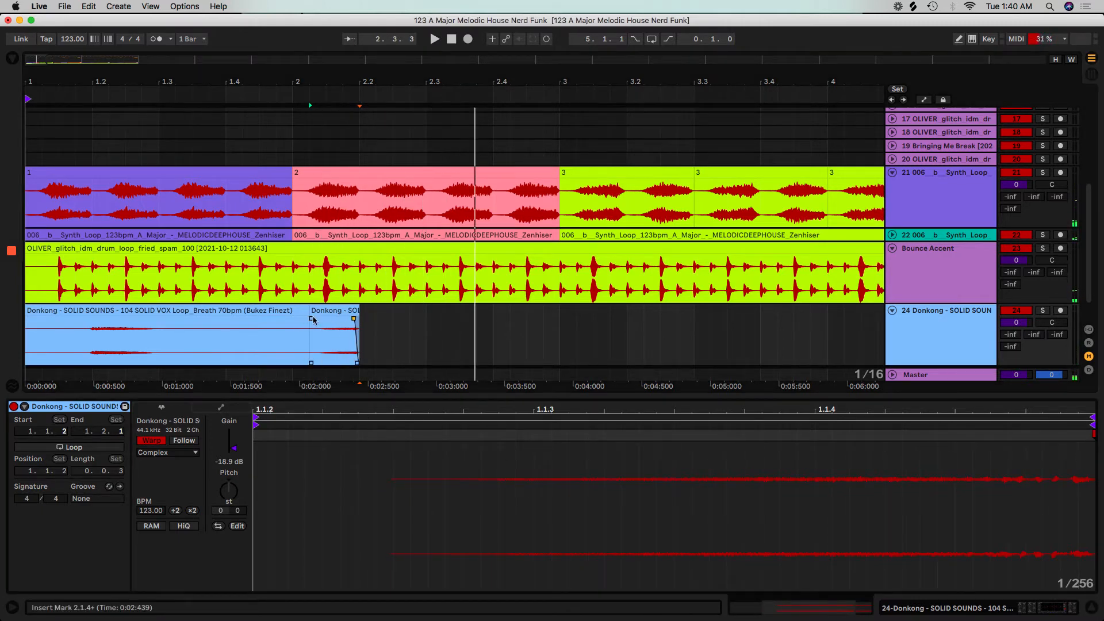
Step: Add a fade-in over about the first half of the reversed breath clip, bend its curve downward, and audition it
{"action": "left_click_drag", "start_coordinate": [313, 320], "coordinate": [369, 314]}
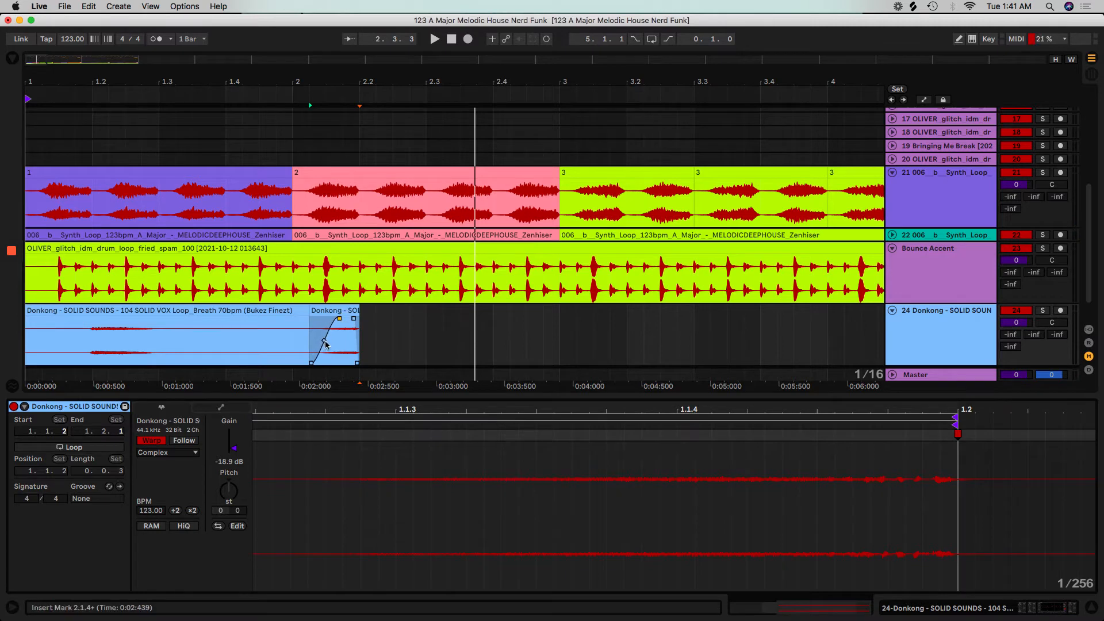
{"action": "left_click", "coordinate": [331, 364]}
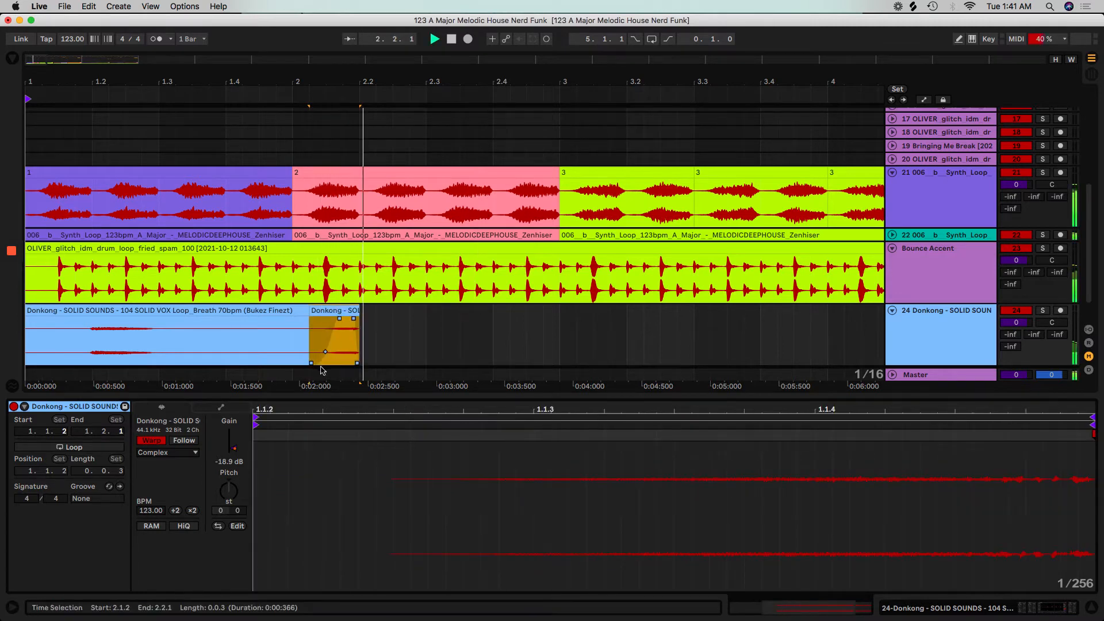
{"action": "left_click", "coordinate": [340, 319]}
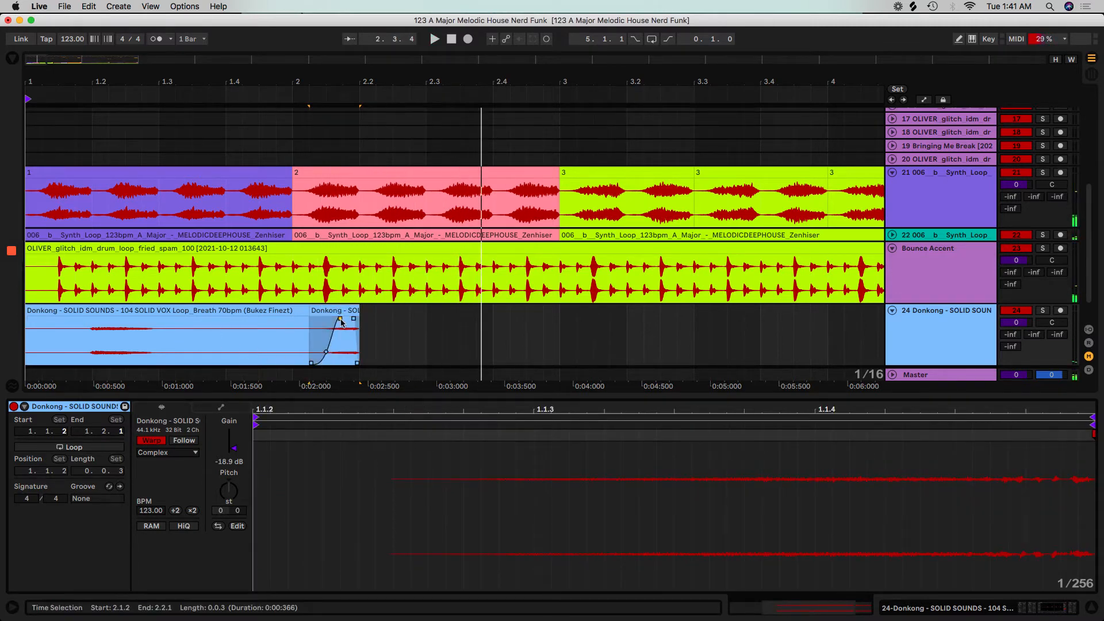
{"action": "key", "text": "space"}
Step: Lengthen the reversed breath's fade-in slightly and refine its curve point while auditioning the swell repeatedly
{"action": "left_click_drag", "start_coordinate": [342, 320], "coordinate": [338, 361]}
{"action": "key", "text": "space"}
{"action": "key", "text": "space"}
{"action": "key", "text": "space"}
{"action": "key", "text": "space"}
{"action": "left_click_drag", "start_coordinate": [337, 354], "coordinate": [333, 356]}
{"action": "key", "text": "space"}
{"action": "key", "text": "space"}
{"action": "key", "text": "space"}
Step: Trim the first breath clip to run from 1.1.4 to 1.3.1 with fades at both ends, and play the arrangement
{"action": "left_click", "coordinate": [255, 322]}
{"action": "left_click_drag", "start_coordinate": [309, 319], "coordinate": [109, 318]}
{"action": "left_click_drag", "start_coordinate": [29, 313], "coordinate": [75, 316]}
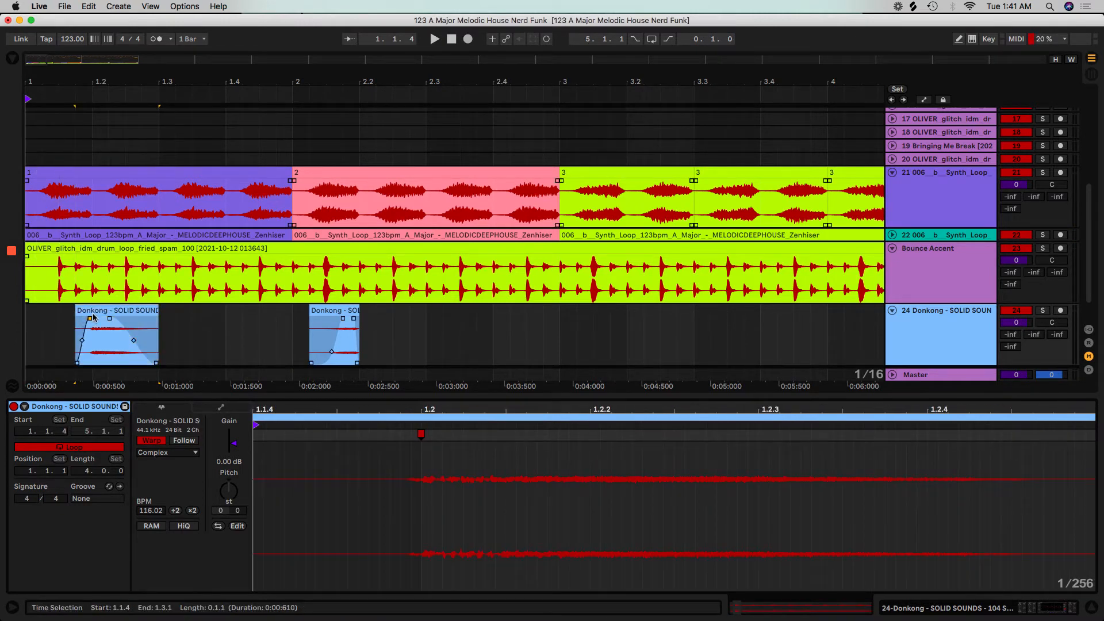
{"action": "left_click", "coordinate": [33, 319]}
{"action": "key", "text": "space"}
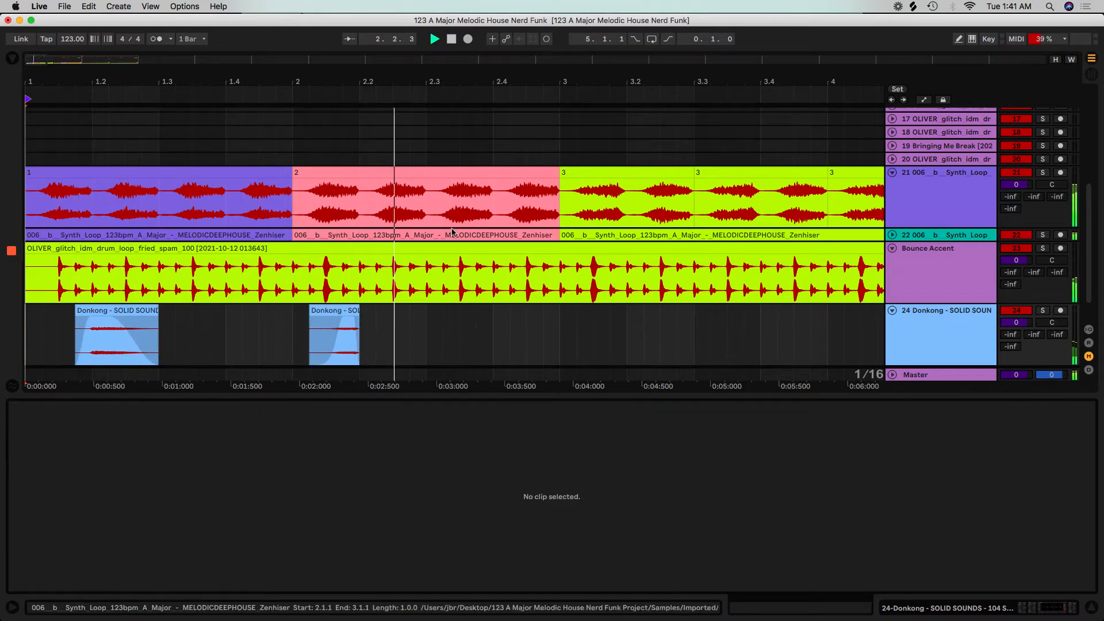
{"action": "key", "text": "space"}
Step: Duplicate the breath vocal track
{"action": "left_click_drag", "start_coordinate": [345, 77], "coordinate": [344, 29]}
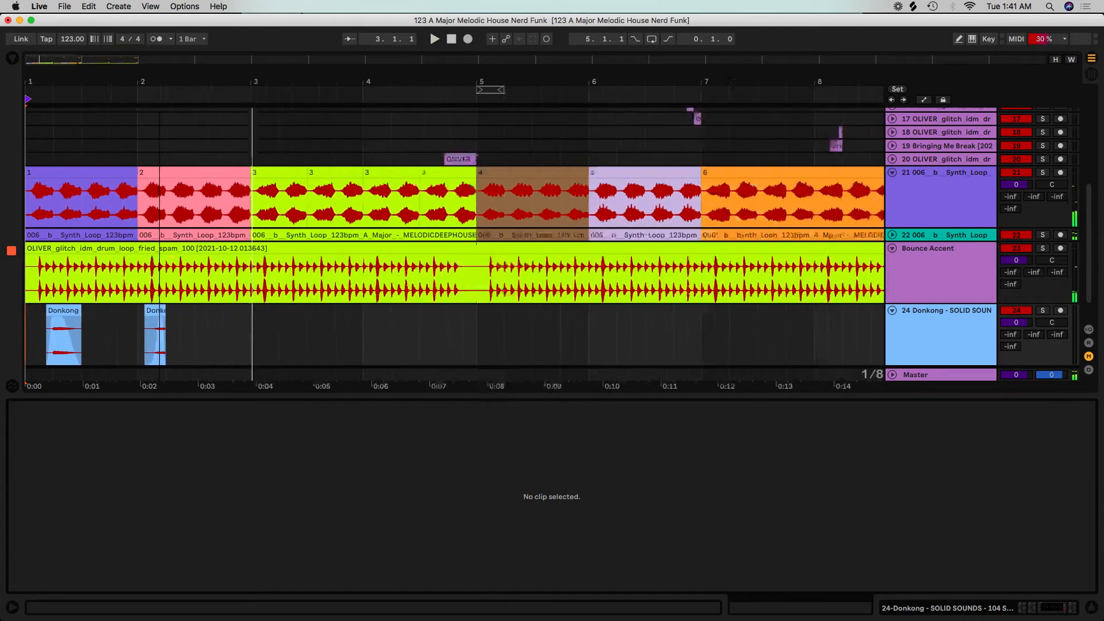
{"action": "left_click_drag", "start_coordinate": [732, 82], "coordinate": [732, 75]}
{"action": "left_click", "coordinate": [149, 311]}
{"action": "scroll", "coordinate": [152, 310], "scroll_direction": "down", "scroll_amount": 2}
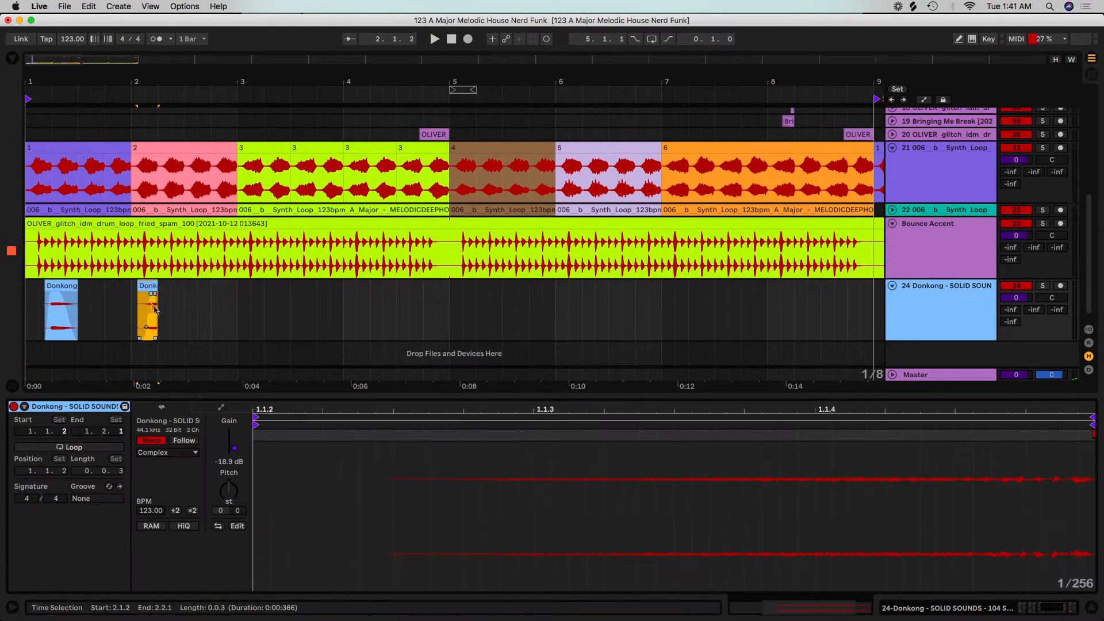
{"action": "scroll", "coordinate": [156, 307], "scroll_direction": "down", "scroll_amount": 1}
{"action": "left_click", "coordinate": [938, 312]}
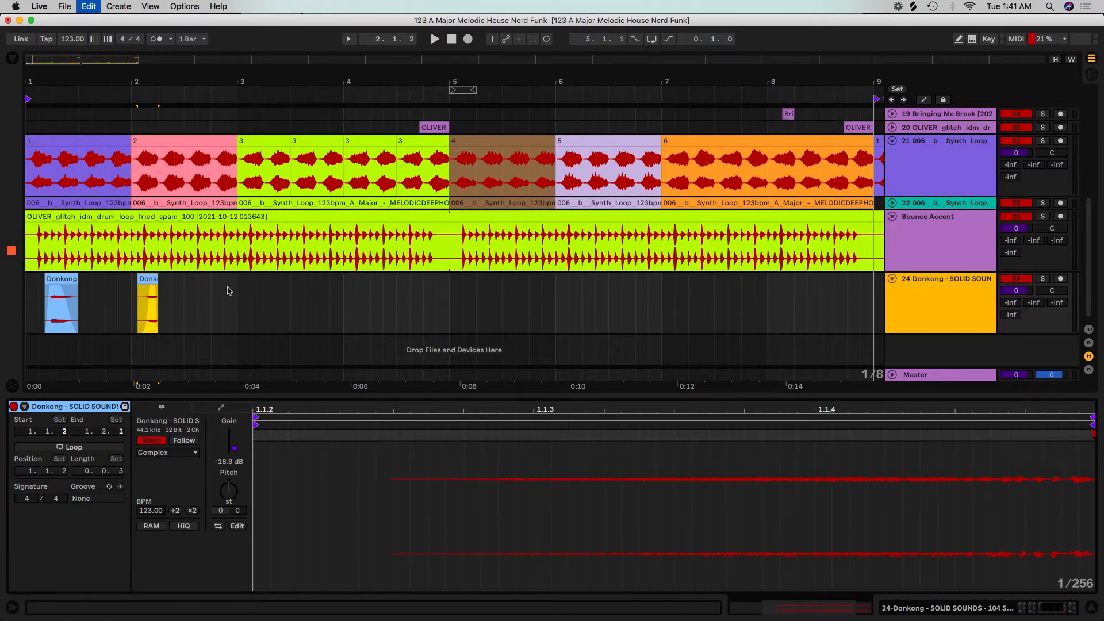
{"action": "key", "text": "super+d"}
Step: Cut the reversed breath clip on the duplicated track and paste it at 5.4.1
{"action": "left_click", "coordinate": [149, 312]}
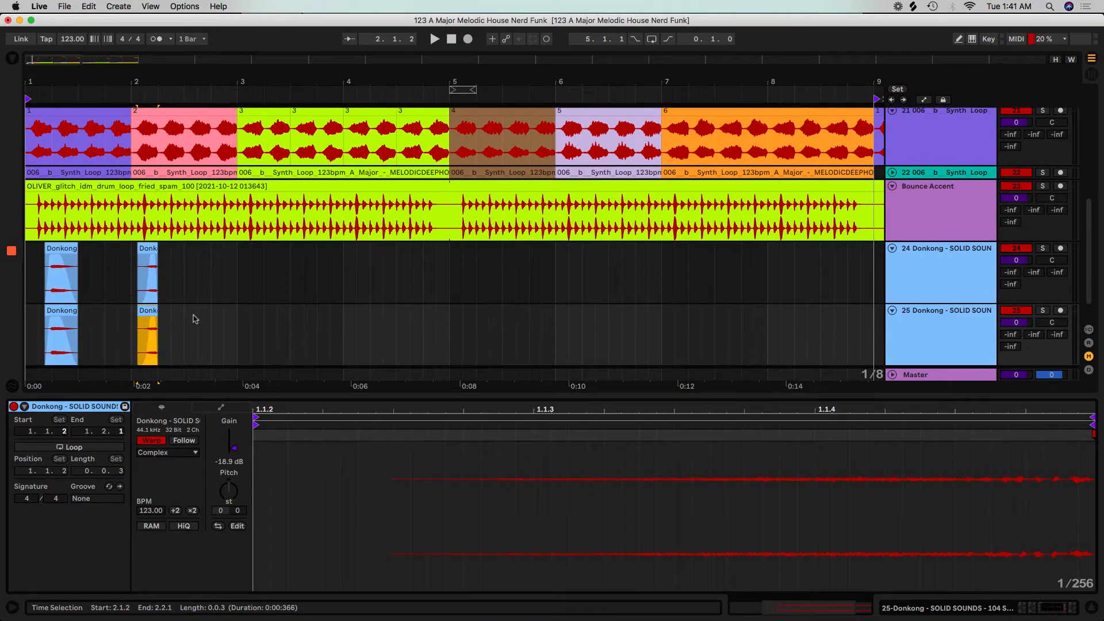
{"action": "key", "text": "Delete"}
{"action": "left_click_drag", "start_coordinate": [296, 78], "coordinate": [297, 29]}
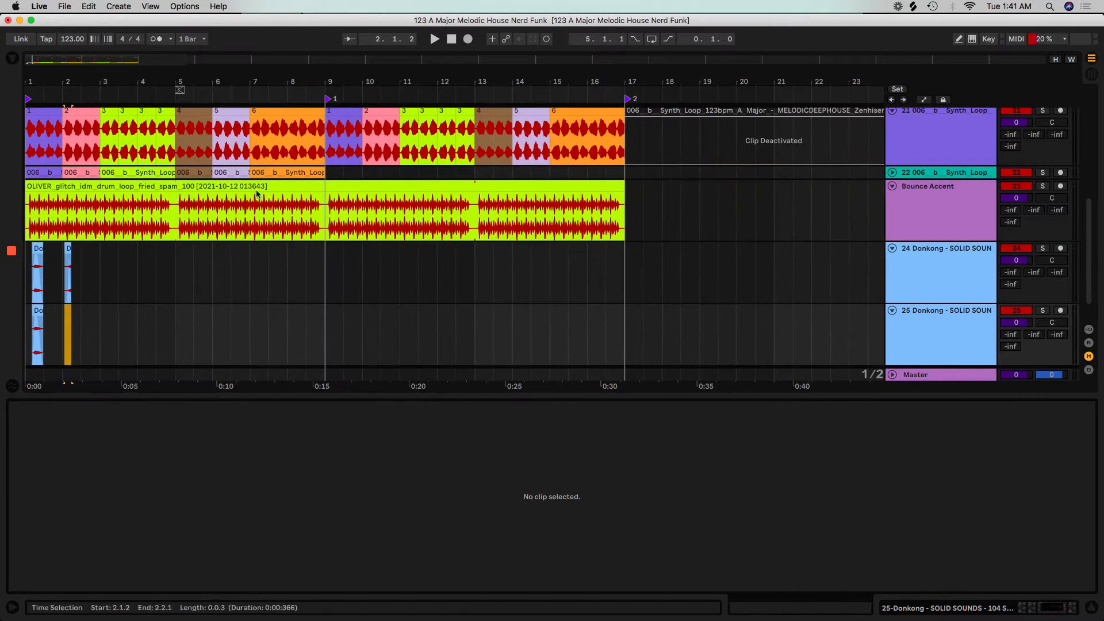
{"action": "scroll", "coordinate": [365, 264], "scroll_direction": "up", "scroll_amount": 3}
{"action": "scroll", "coordinate": [365, 264], "scroll_direction": "up", "scroll_amount": 3}
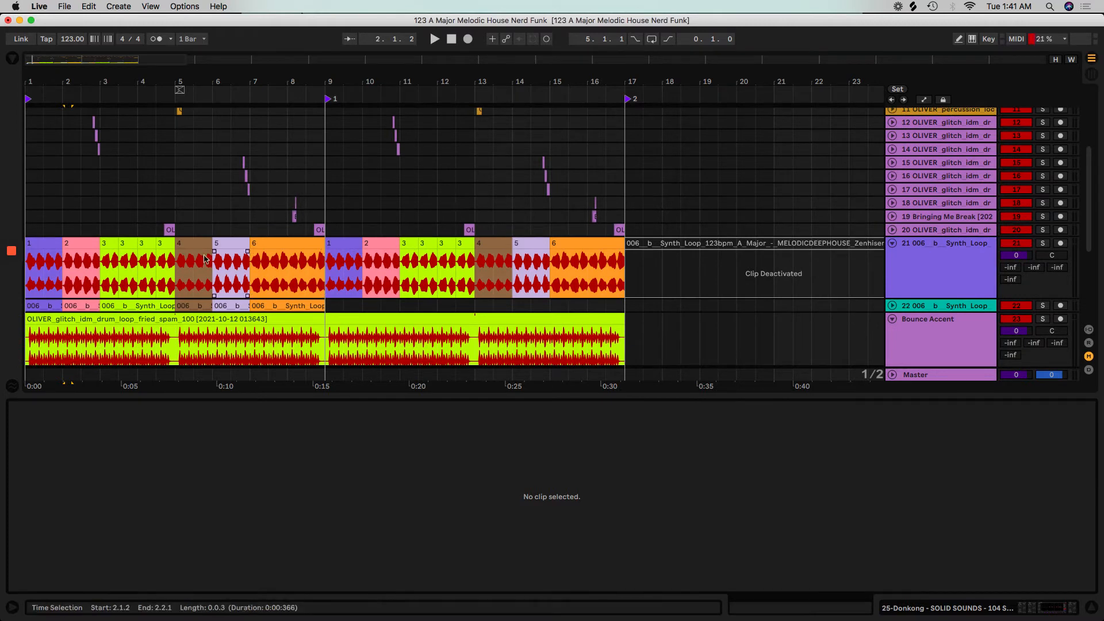
{"action": "scroll", "coordinate": [226, 260], "scroll_direction": "down", "scroll_amount": 8}
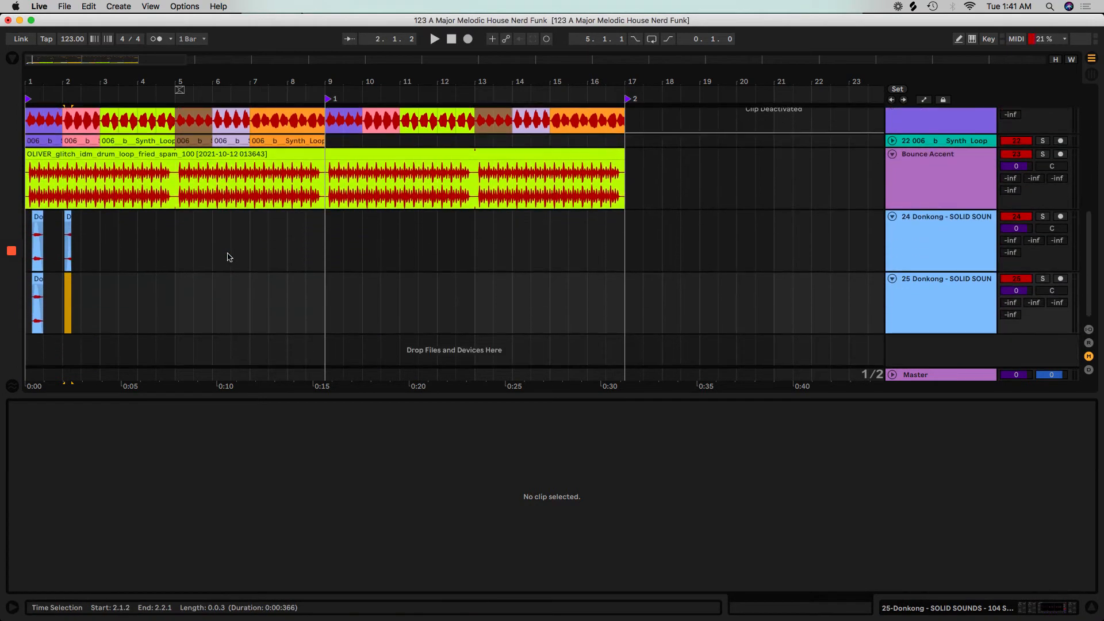
{"action": "left_click_drag", "start_coordinate": [220, 78], "coordinate": [325, 135]}
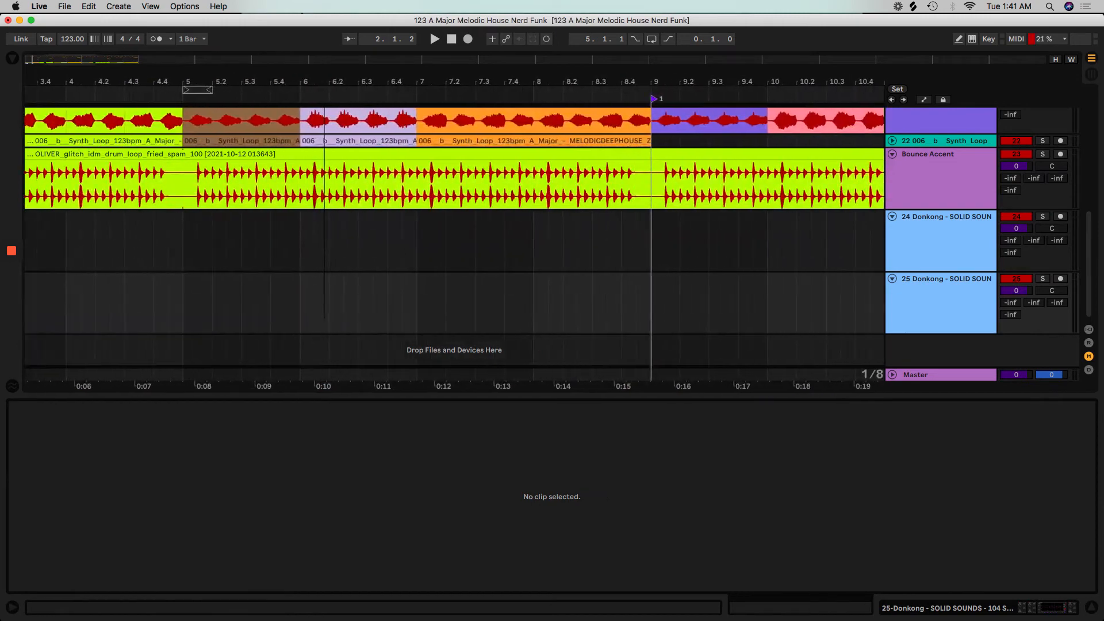
{"action": "left_click", "coordinate": [270, 311]}
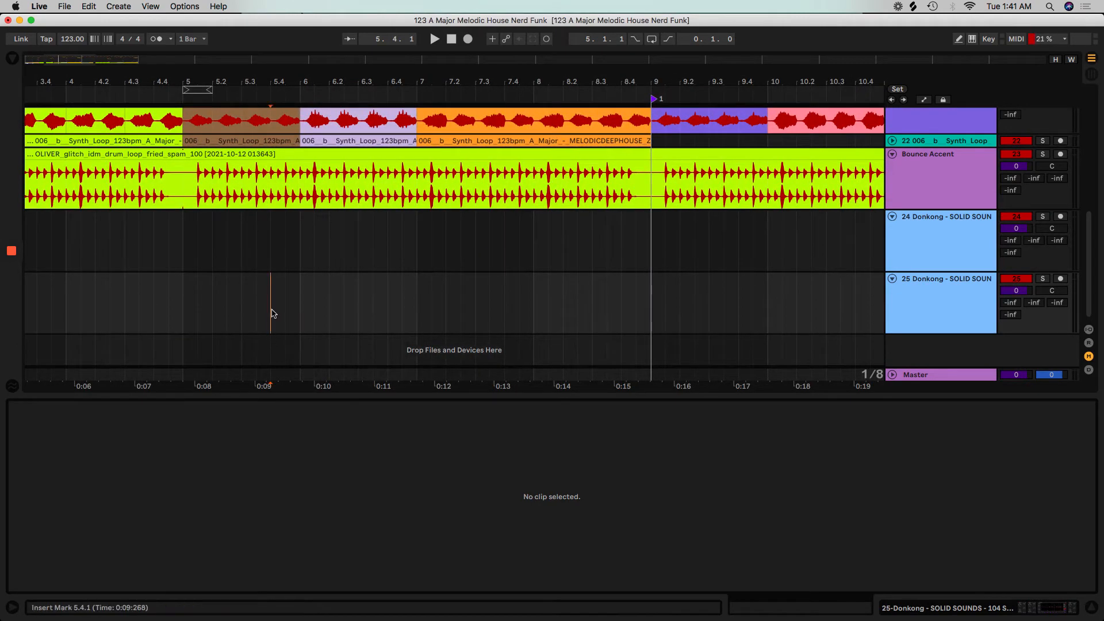
{"action": "left_click_drag", "start_coordinate": [231, 87], "coordinate": [224, 55]}
{"action": "key", "text": "ctrl+v"}
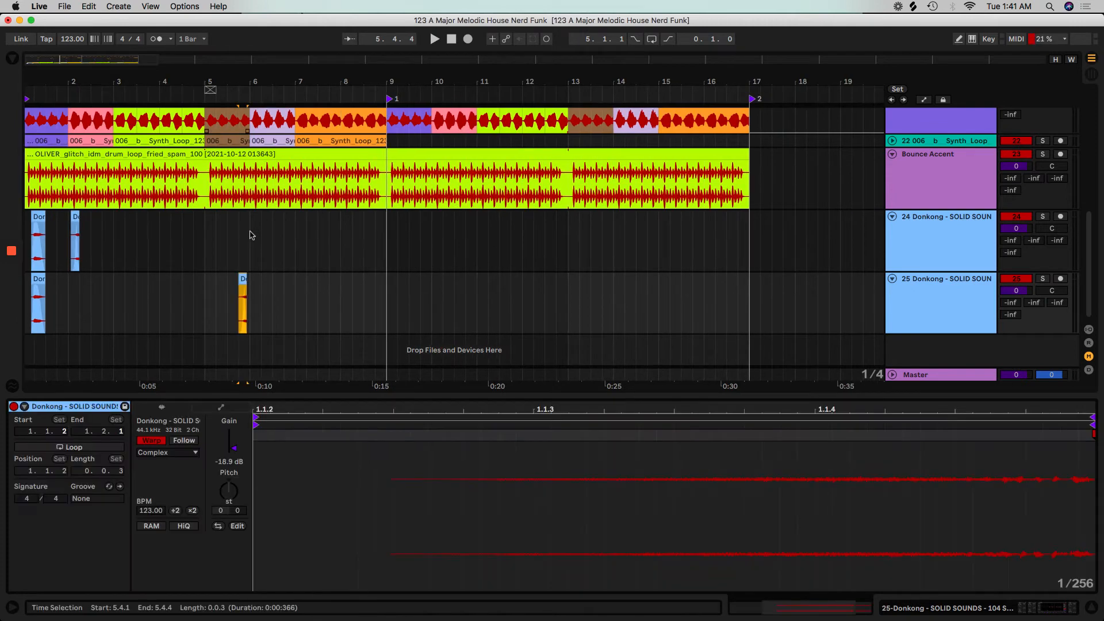
Step: Delete the first breath from the duplicated track and the reversed breath from the original track
{"action": "left_click", "coordinate": [39, 280]}
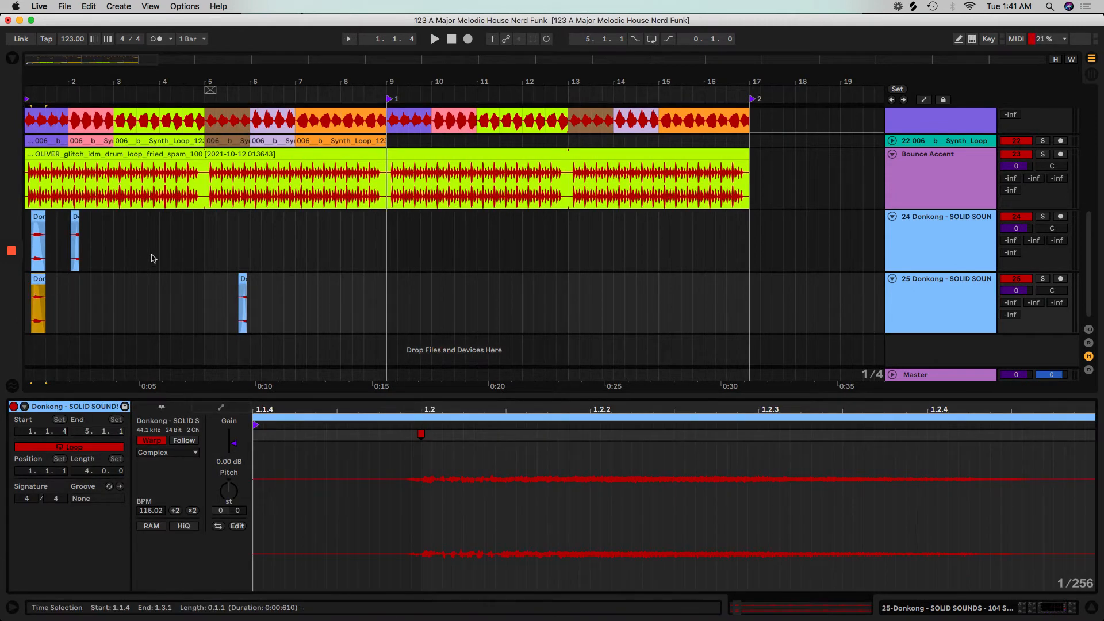
{"action": "key", "text": "plus"}
{"action": "key", "text": "Delete"}
{"action": "left_click", "coordinate": [100, 219]}
{"action": "key", "text": "Delete"}
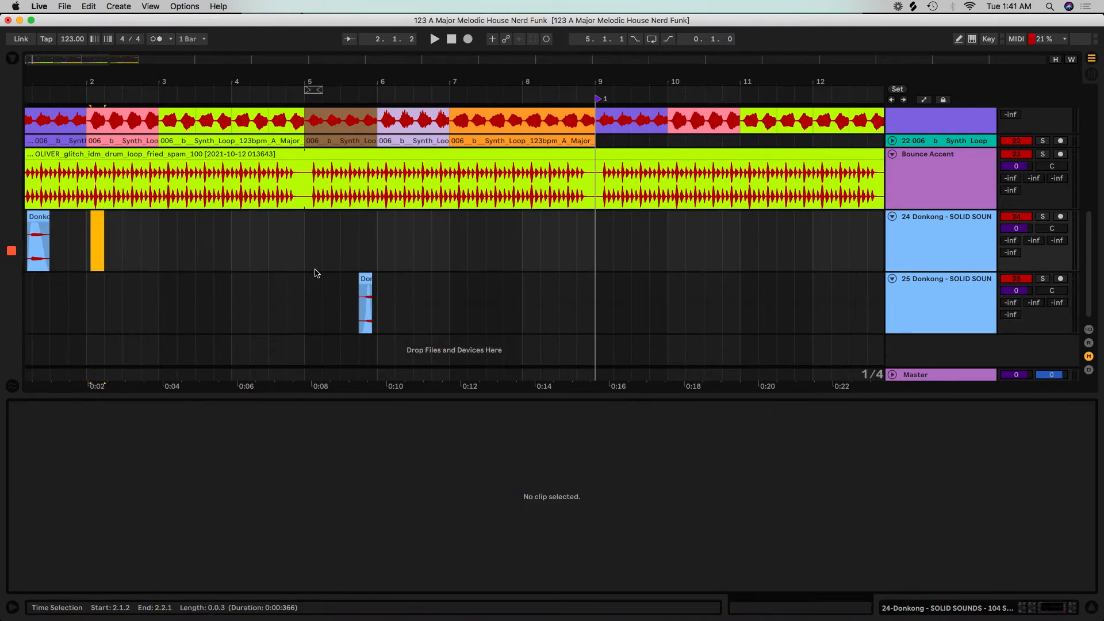
{"action": "left_click_drag", "start_coordinate": [376, 308], "coordinate": [28, 230]}
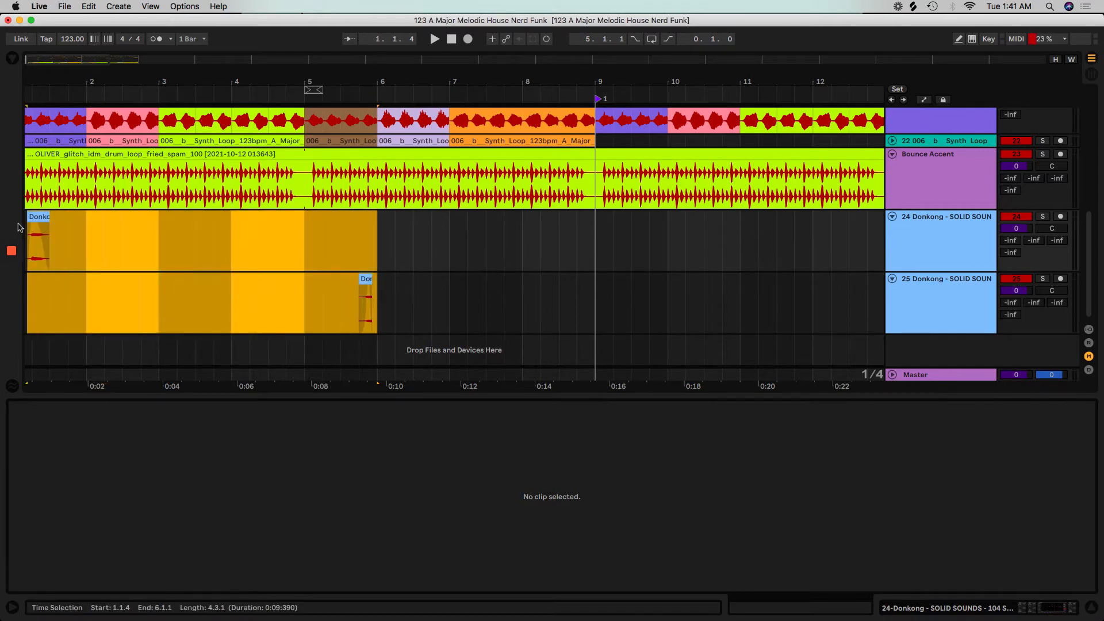
{"action": "key", "text": "ctrl+d"}
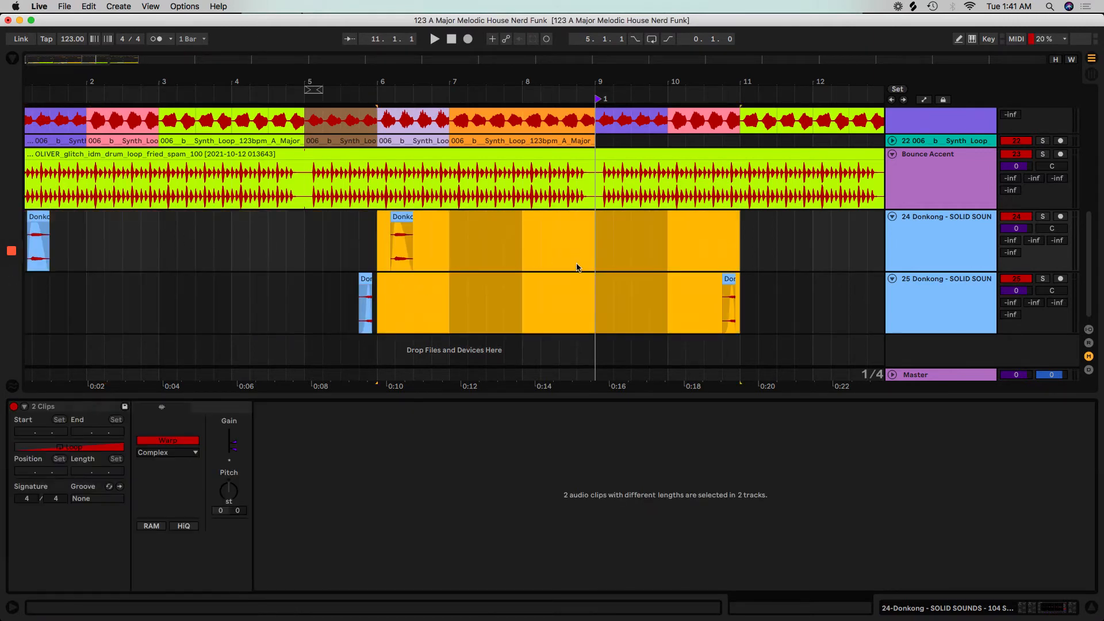
{"action": "key", "text": "ctrl+z"}
{"action": "left_click", "coordinate": [449, 268]}
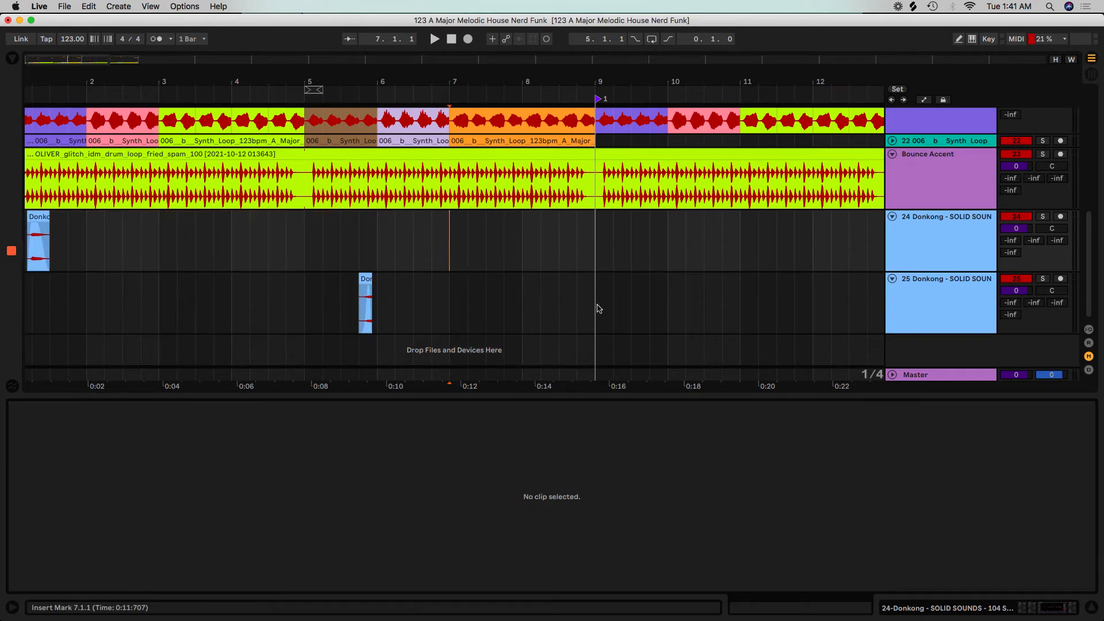
Step: Duplicate the first eight bars of both breath tracks to start at bar 9, and play the arrangement from bar 1
{"action": "left_click_drag", "start_coordinate": [595, 310], "coordinate": [3, 225]}
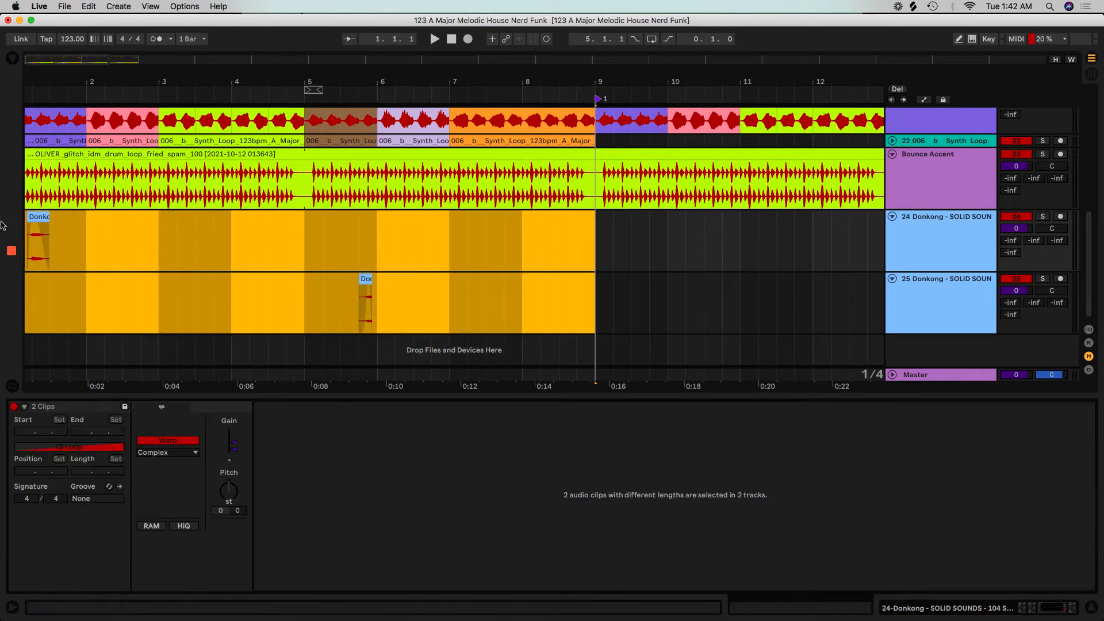
{"action": "key", "text": "super+d"}
{"action": "left_click_drag", "start_coordinate": [356, 71], "coordinate": [143, 72]}
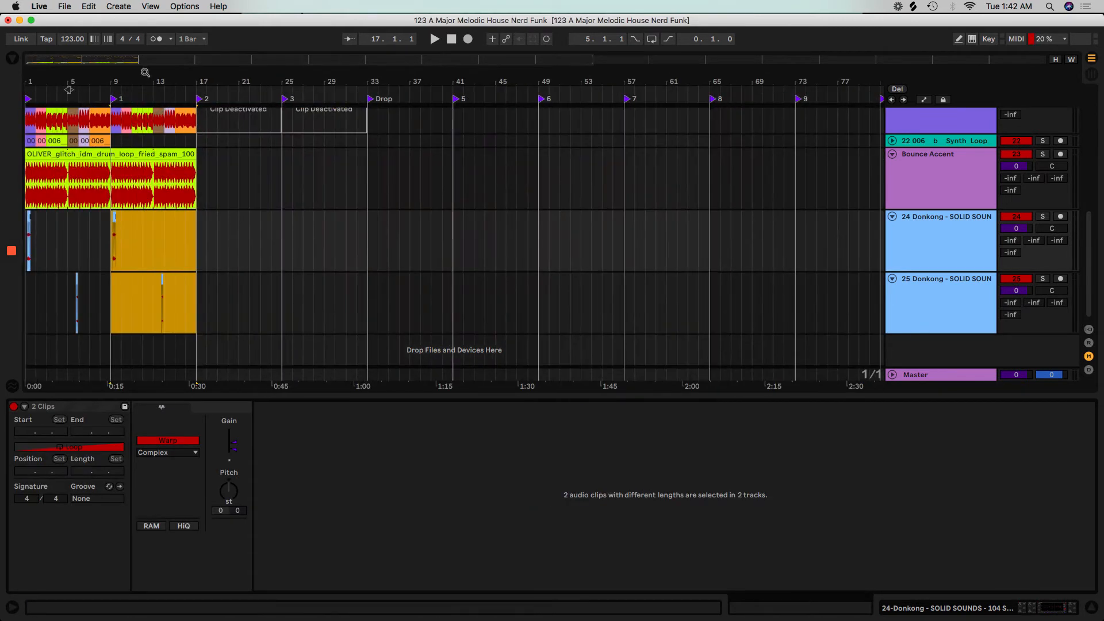
{"action": "left_click", "coordinate": [26, 101]}
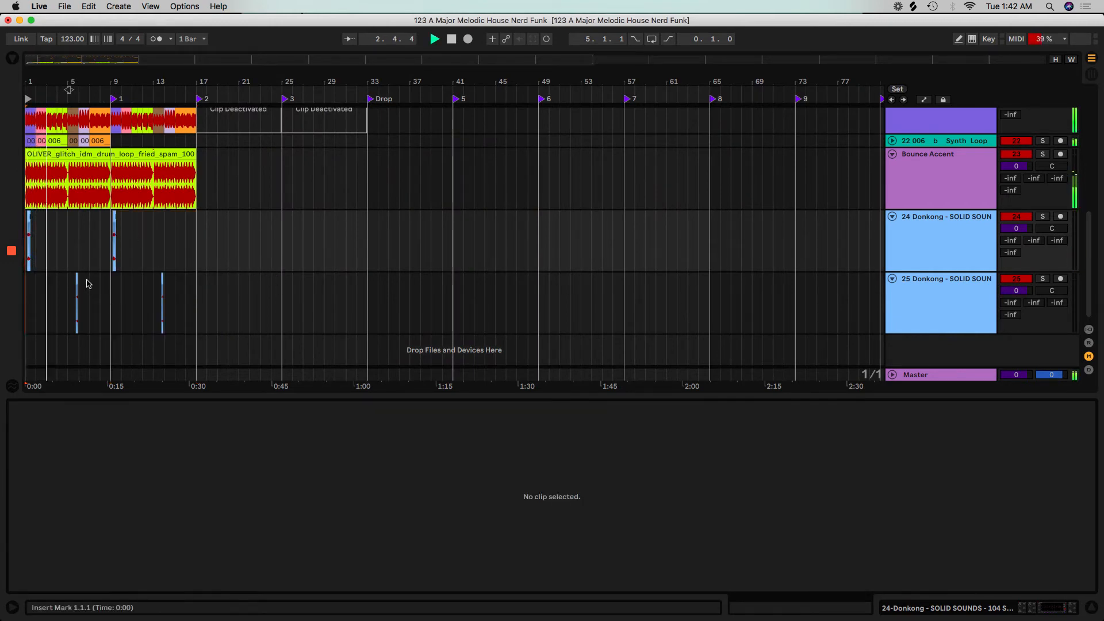
{"action": "key", "text": "space"}
Step: Duplicate the first two bars of the original breath track to start at bar 3
{"action": "left_click_drag", "start_coordinate": [45, 88], "coordinate": [162, 177]}
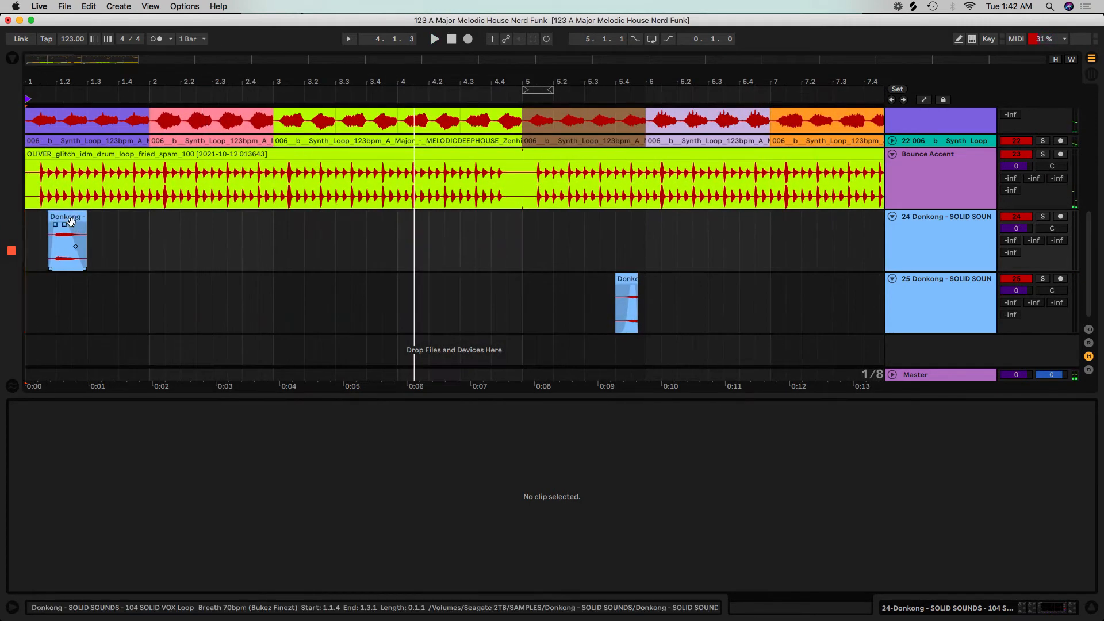
{"action": "left_click_drag", "start_coordinate": [271, 231], "coordinate": [26, 229]}
{"action": "key", "text": "super+d"}
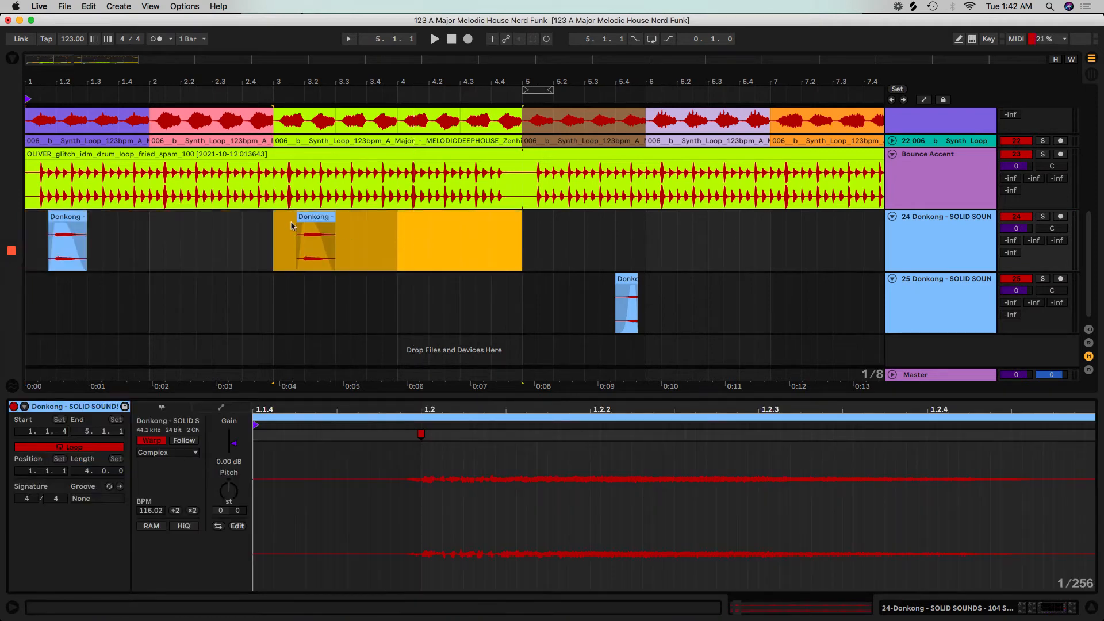
Step: Delete the breath at 1.1.4 from the original breath track and play the arrangement from bar 1
{"action": "left_click", "coordinate": [74, 216]}
{"action": "key", "text": "Delete"}
{"action": "key", "text": "space"}
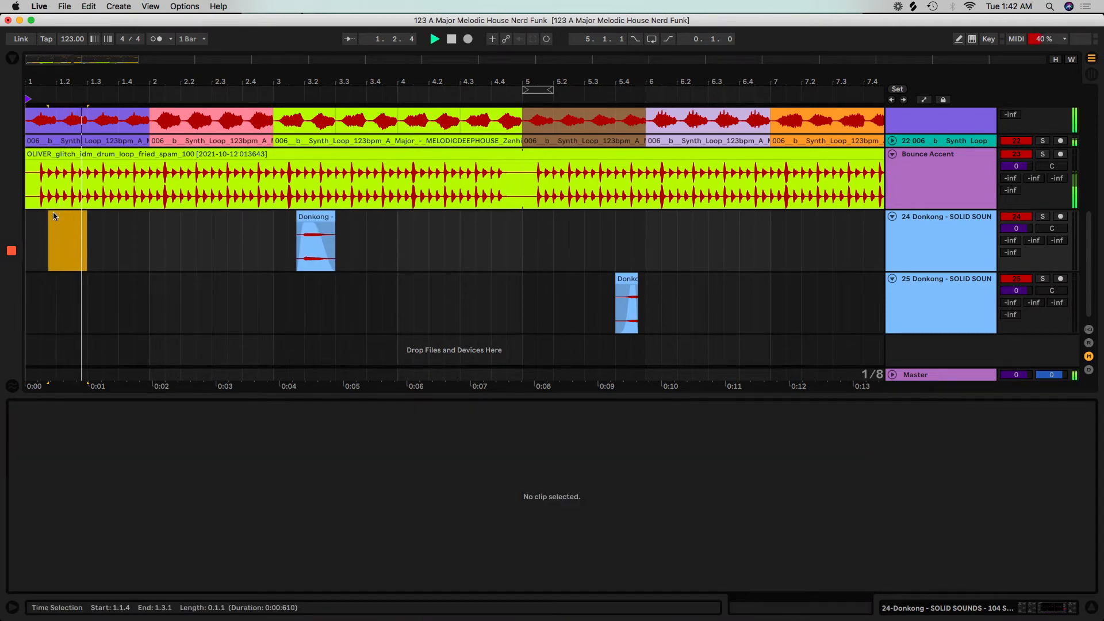
{"action": "left_click", "coordinate": [35, 222]}
{"action": "key", "text": "space"}
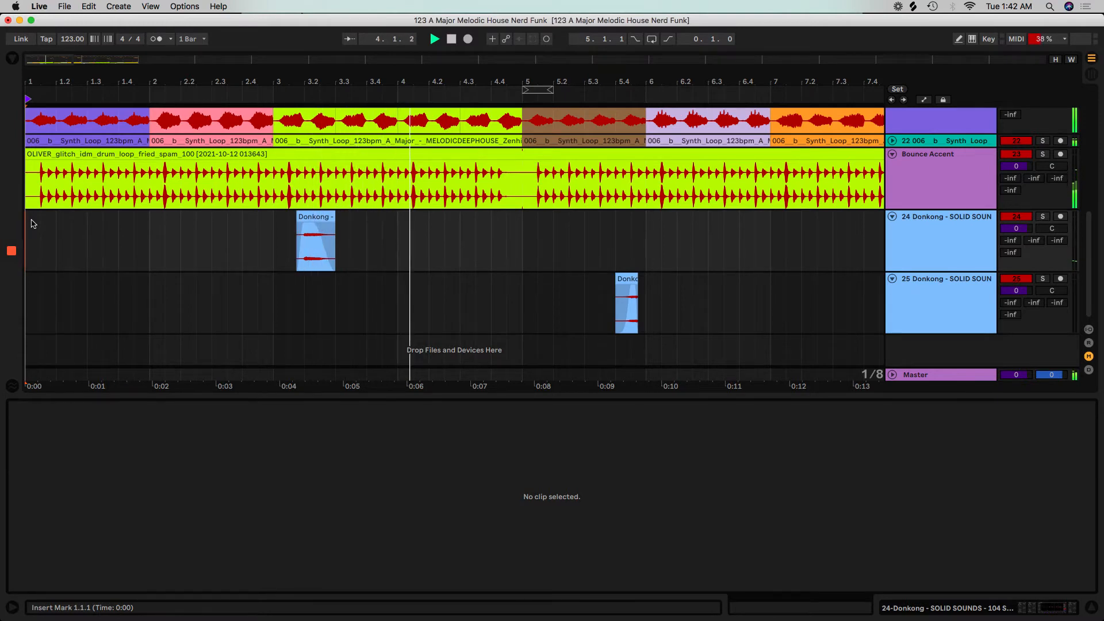
{"action": "left_click_drag", "start_coordinate": [640, 74], "coordinate": [368, 64]}
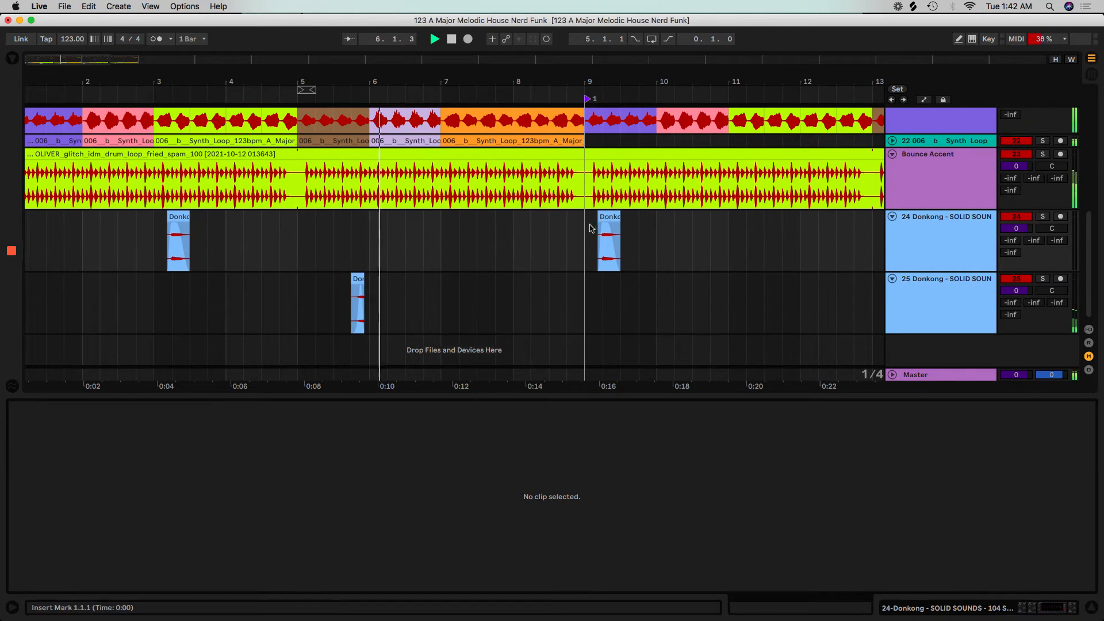
Step: Delete the original track's breath just after bar 9 and duplicate its first eight bars to start at bar 9
{"action": "left_click", "coordinate": [607, 217]}
{"action": "key", "text": "Delete"}
{"action": "left_click_drag", "start_coordinate": [586, 234], "coordinate": [28, 236]}
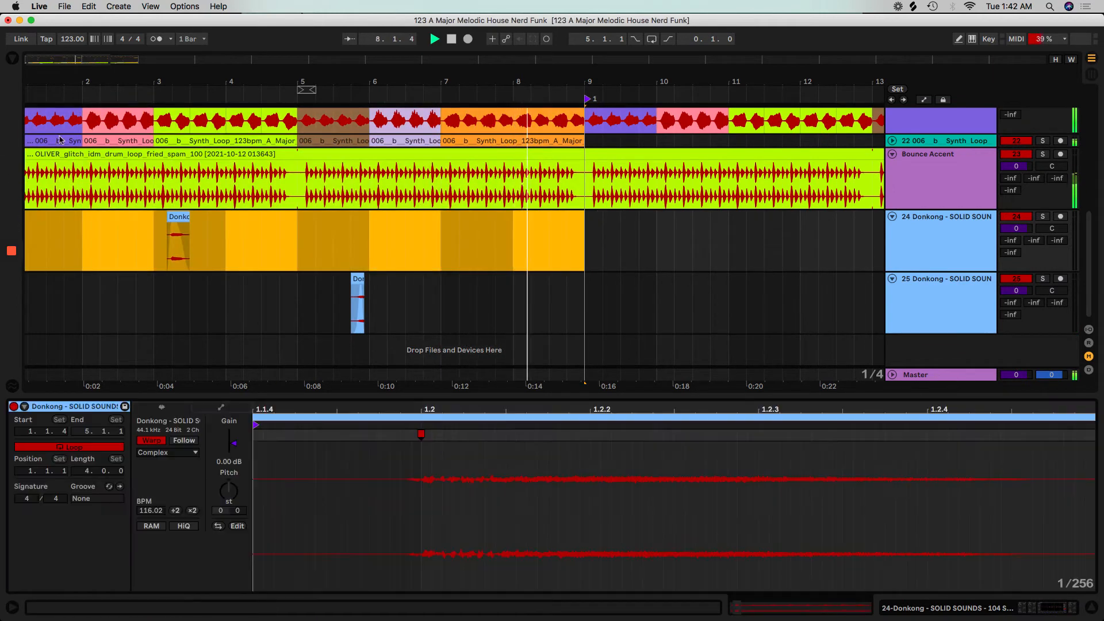
{"action": "key", "text": "minus"}
{"action": "key", "text": "super+d"}
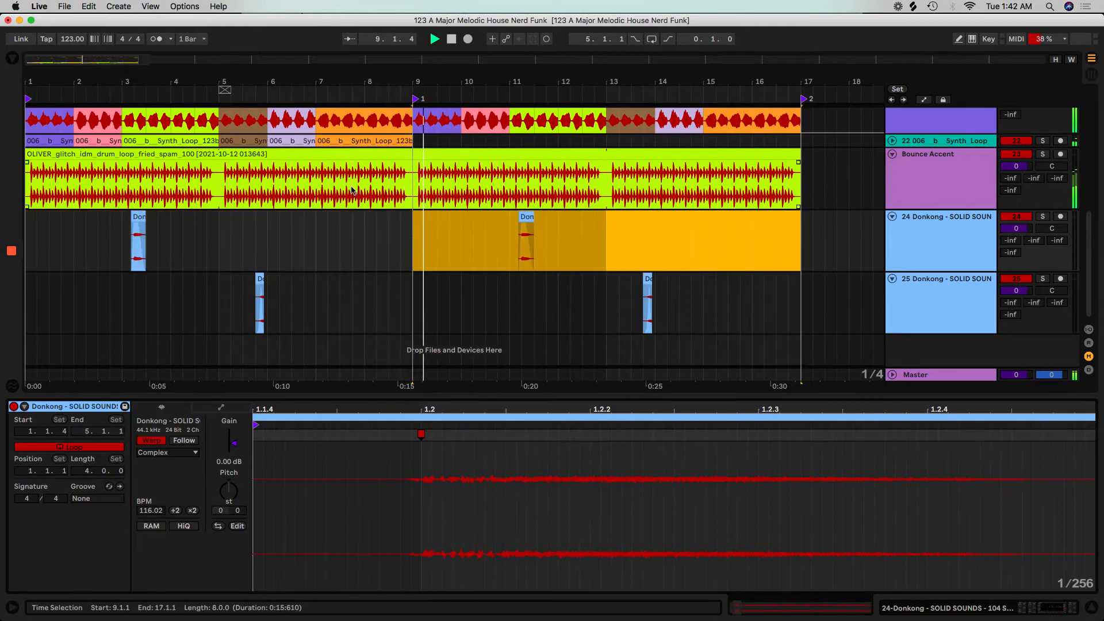
Step: Move the first reversed breath on the duplicated track to 8.4.1 and delete its copy between bars 13 and 17
{"action": "key", "text": "space"}
{"action": "left_click_drag", "start_coordinate": [260, 83], "coordinate": [261, 155]}
{"action": "left_click", "coordinate": [274, 279]}
{"action": "left_click_drag", "start_coordinate": [322, 84], "coordinate": [322, 46]}
{"action": "left_click_drag", "start_coordinate": [298, 281], "coordinate": [642, 299]}
{"action": "left_click_drag", "start_coordinate": [678, 84], "coordinate": [678, 35]}
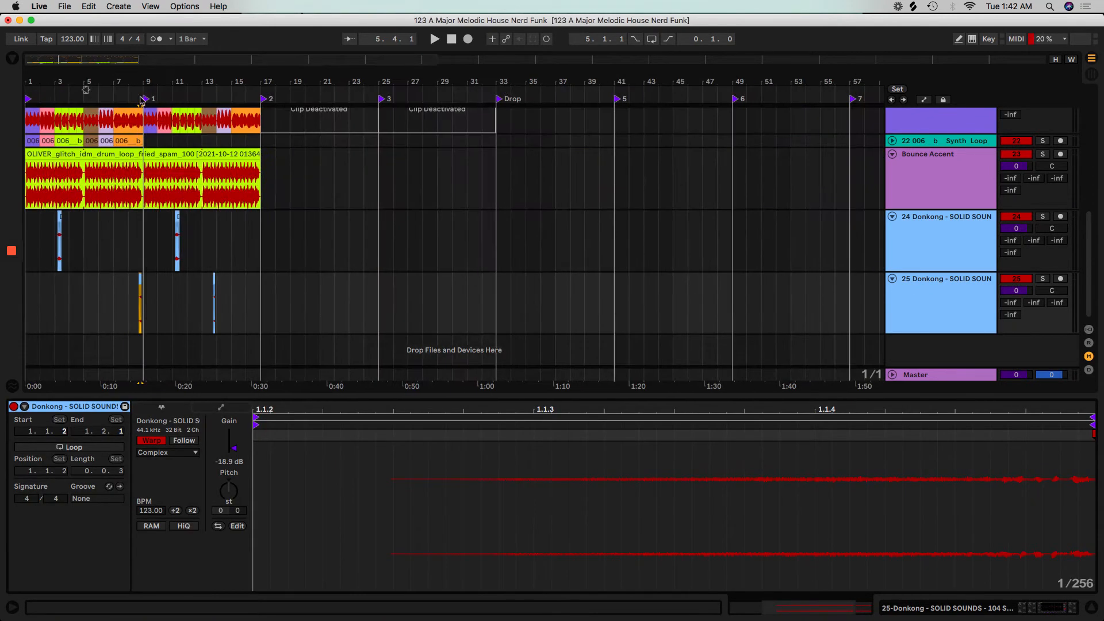
{"action": "left_click_drag", "start_coordinate": [241, 287], "coordinate": [202, 289]}
{"action": "key", "text": "Delete"}
Step: Shift the reversed breath to span 8.3.2 to 8.4.1 and consolidate it into a new clip
{"action": "left_click_drag", "start_coordinate": [86, 90], "coordinate": [90, 276]}
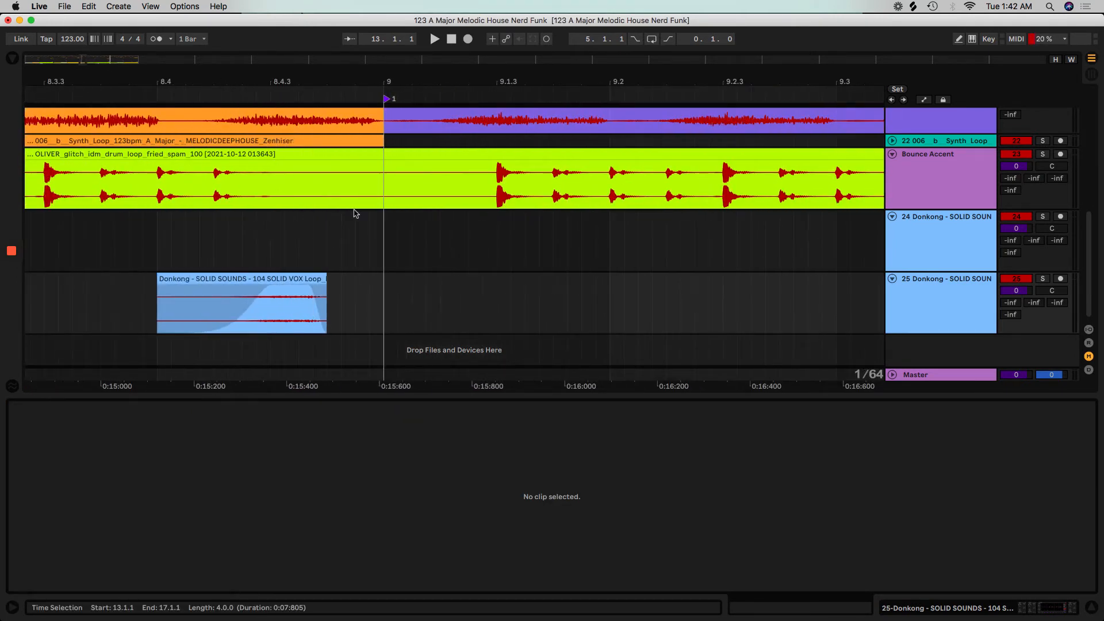
{"action": "left_click_drag", "start_coordinate": [250, 281], "coordinate": [100, 290]}
{"action": "key", "text": "super+j"}
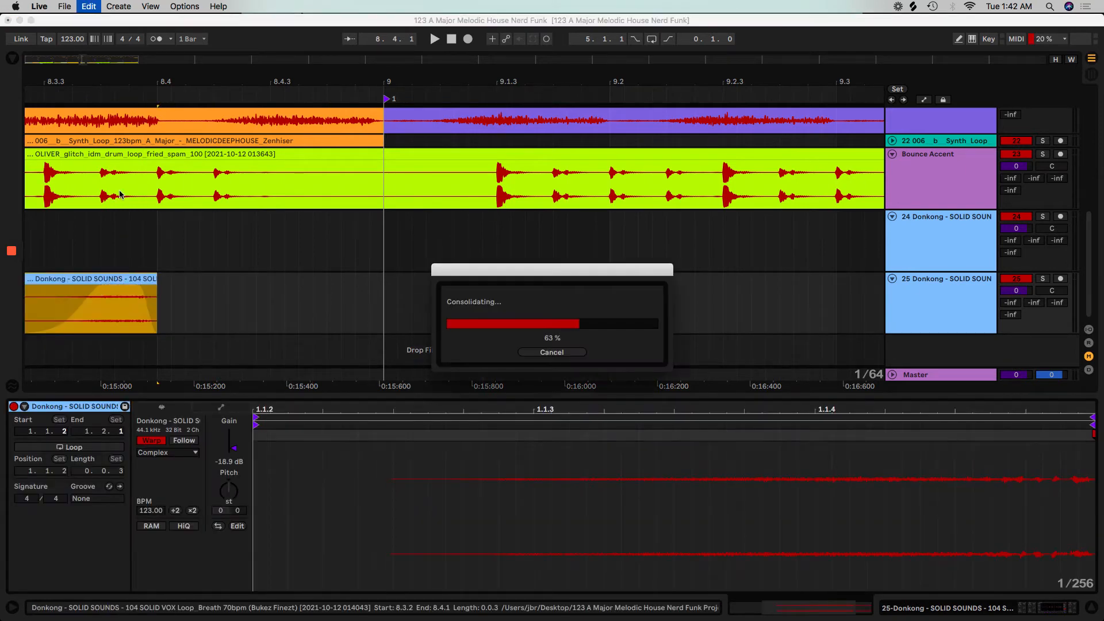
{"action": "left_click_drag", "start_coordinate": [111, 59], "coordinate": [345, 65]}
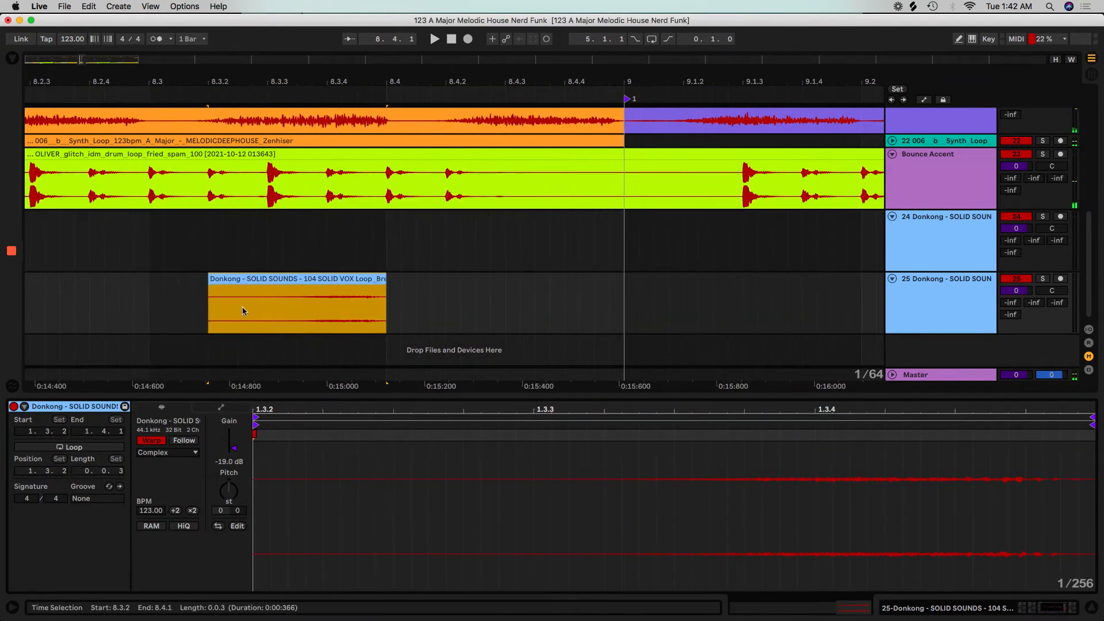
Step: Trim the reversed breath's start to 8.3.4 and shape a fade-in across the clip
{"action": "left_click_drag", "start_coordinate": [210, 283], "coordinate": [329, 283]}
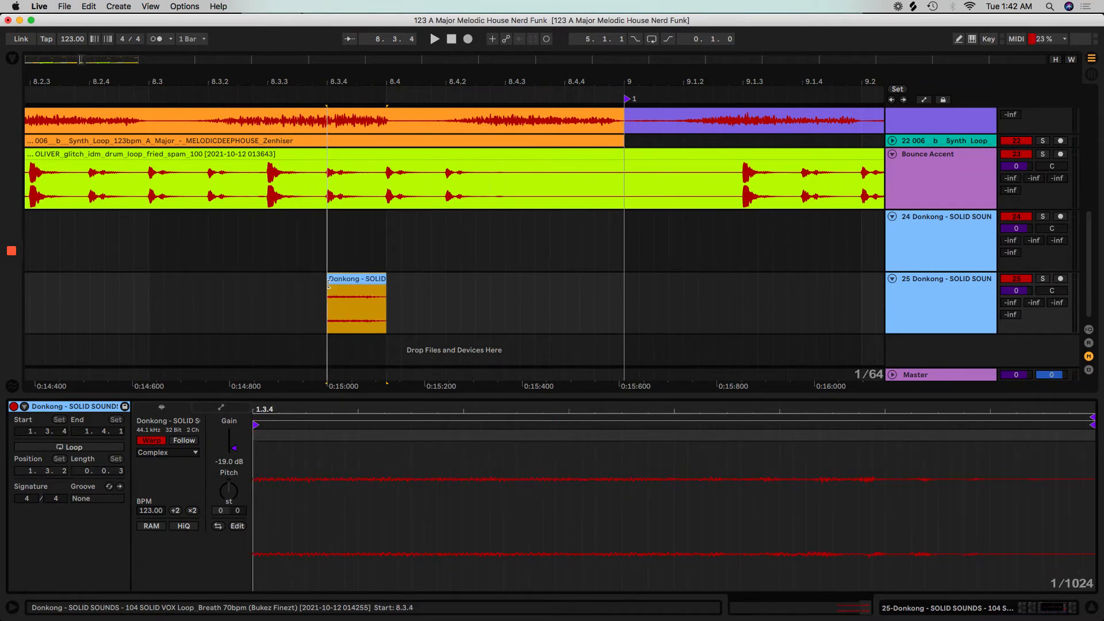
{"action": "left_click", "coordinate": [333, 293]}
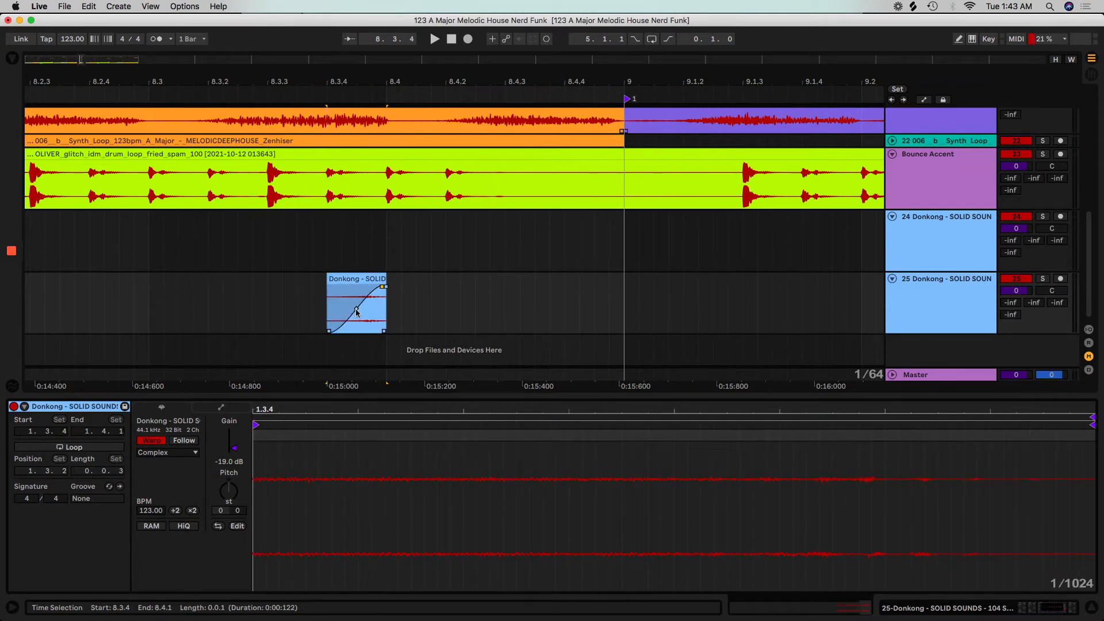
{"action": "left_click_drag", "start_coordinate": [364, 337], "coordinate": [312, 287]}
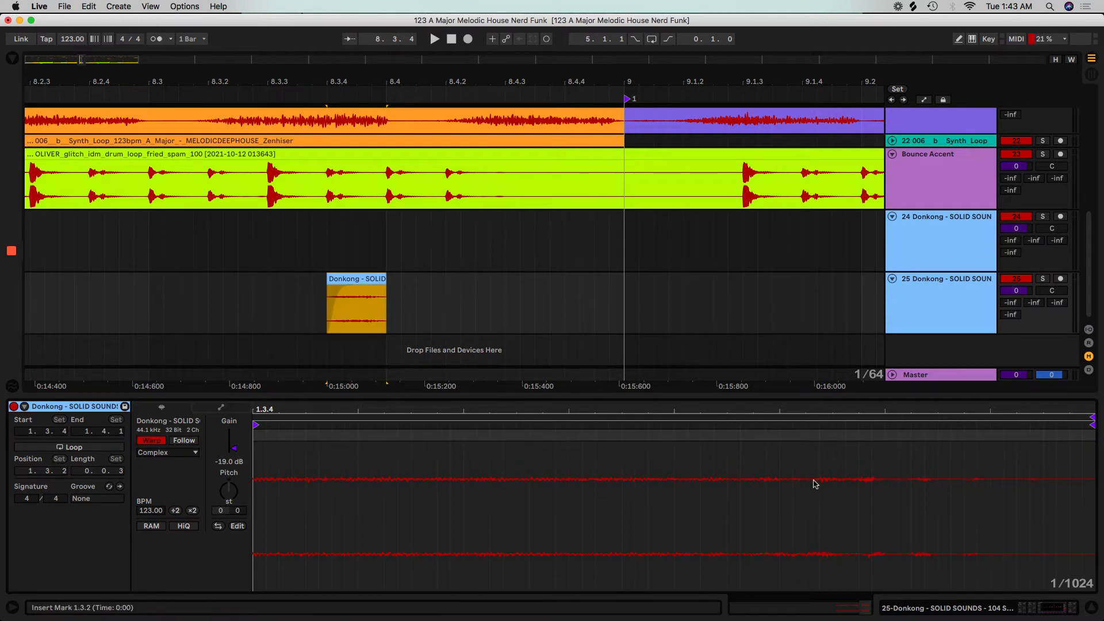
Step: Shorten the end of the reversed breath, nudge it to finish at 8.4.1, and play it back in context
{"action": "left_click_drag", "start_coordinate": [1089, 434], "coordinate": [868, 443]}
{"action": "left_click_drag", "start_coordinate": [363, 285], "coordinate": [377, 291]}
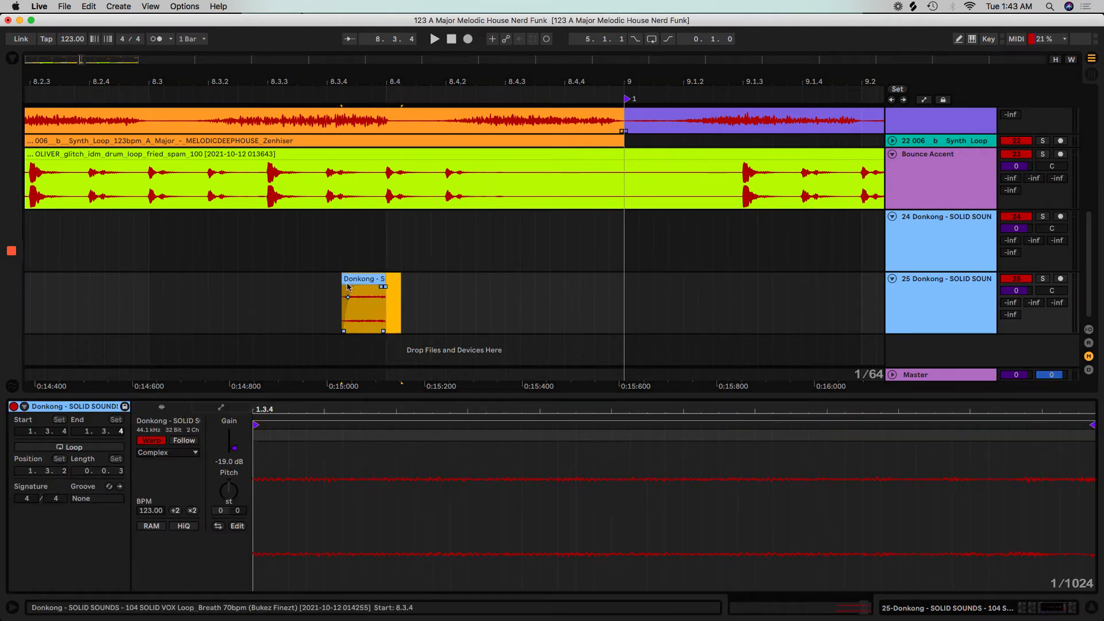
{"action": "left_click", "coordinate": [327, 314]}
{"action": "key", "text": "space"}
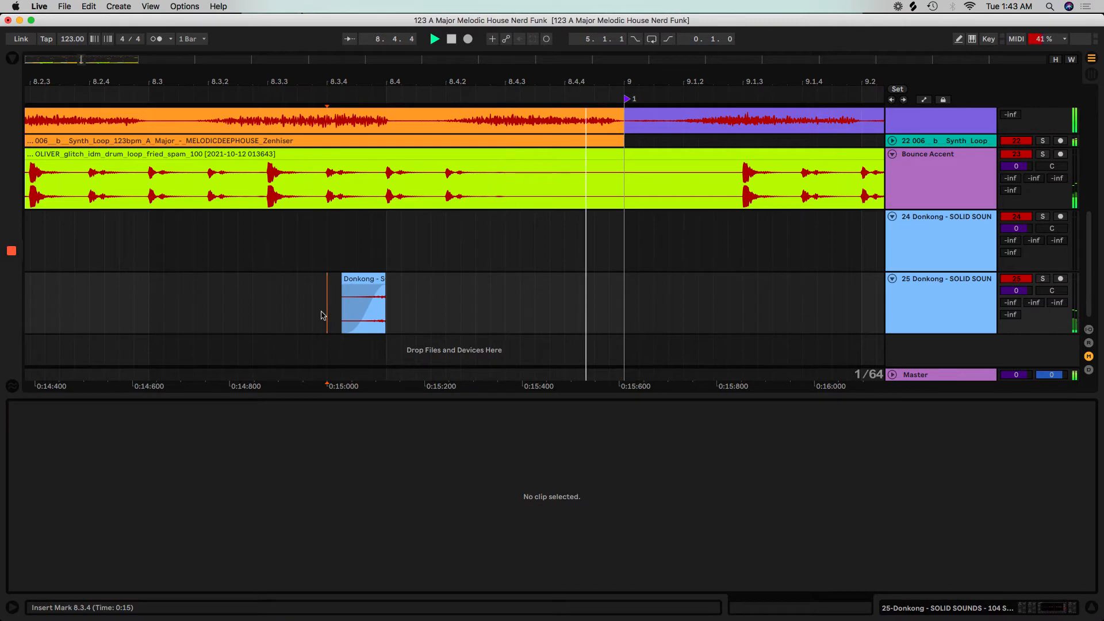
{"action": "left_click", "coordinate": [134, 302]}
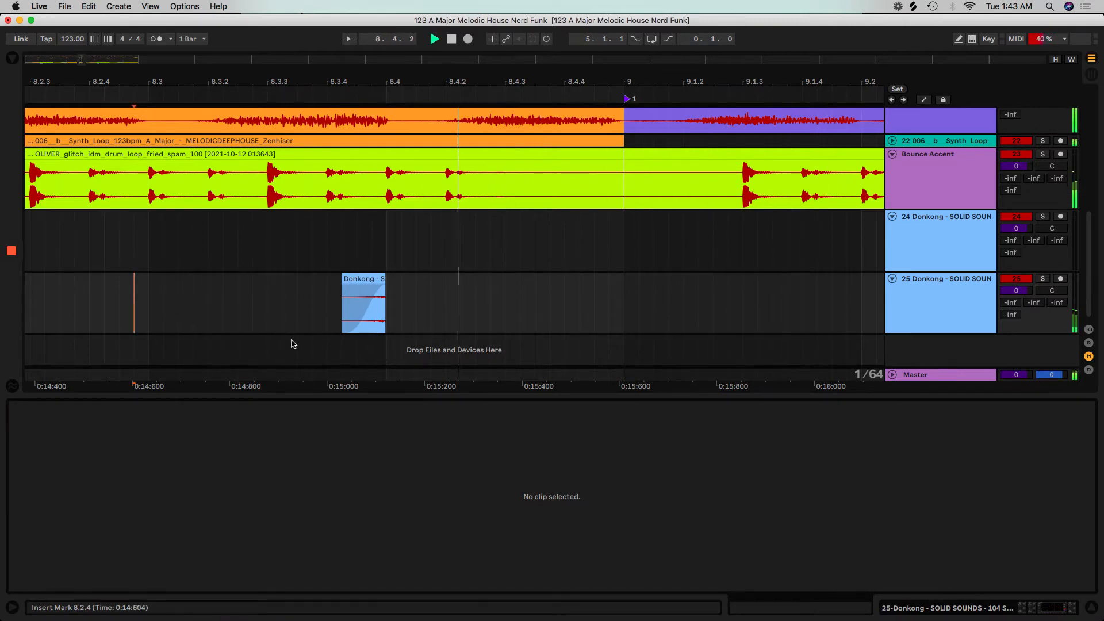
{"action": "key", "text": "space"}
Step: On the reversed breath track, set the second Utility's gain to -9 dB and switch it to mono during playback
{"action": "double_click", "coordinate": [901, 293]}
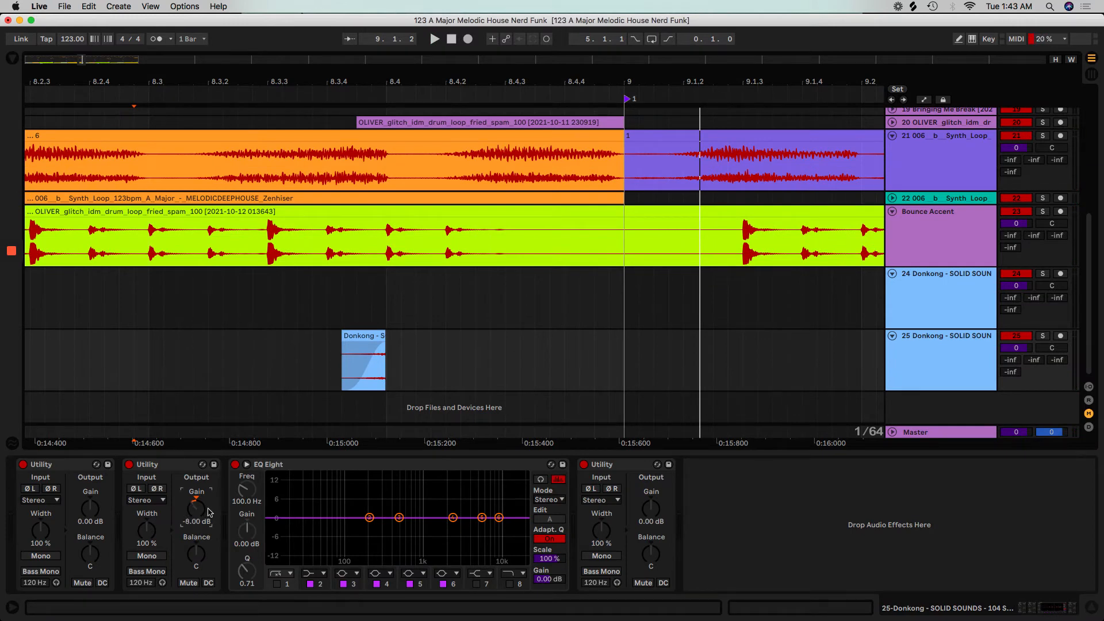
{"action": "key", "text": "space"}
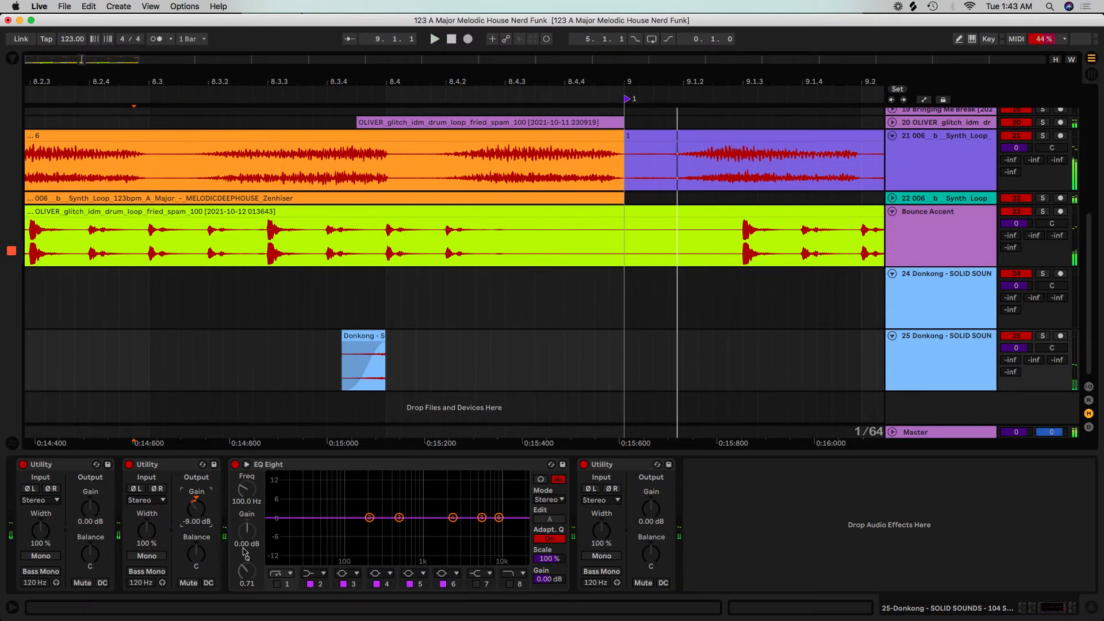
{"action": "key", "text": "space"}
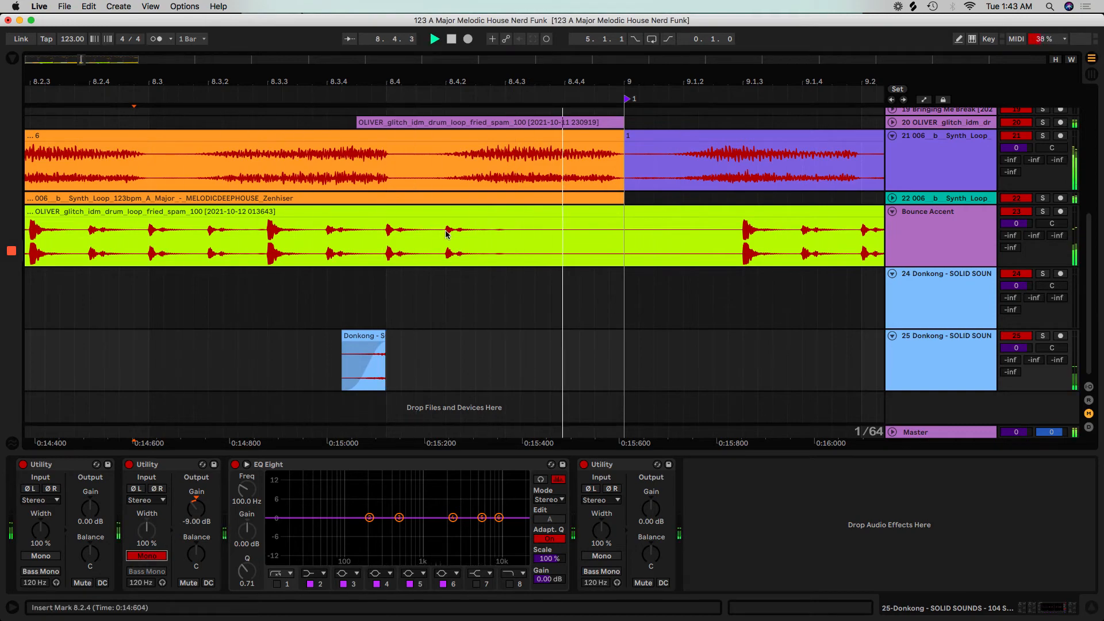
{"action": "key", "text": "space"}
Step: Duplicate the first eight bars of the reversed breath track to start at bar 9
{"action": "key", "text": "minus"}
{"action": "key", "text": "minus"}
{"action": "key", "text": "minus"}
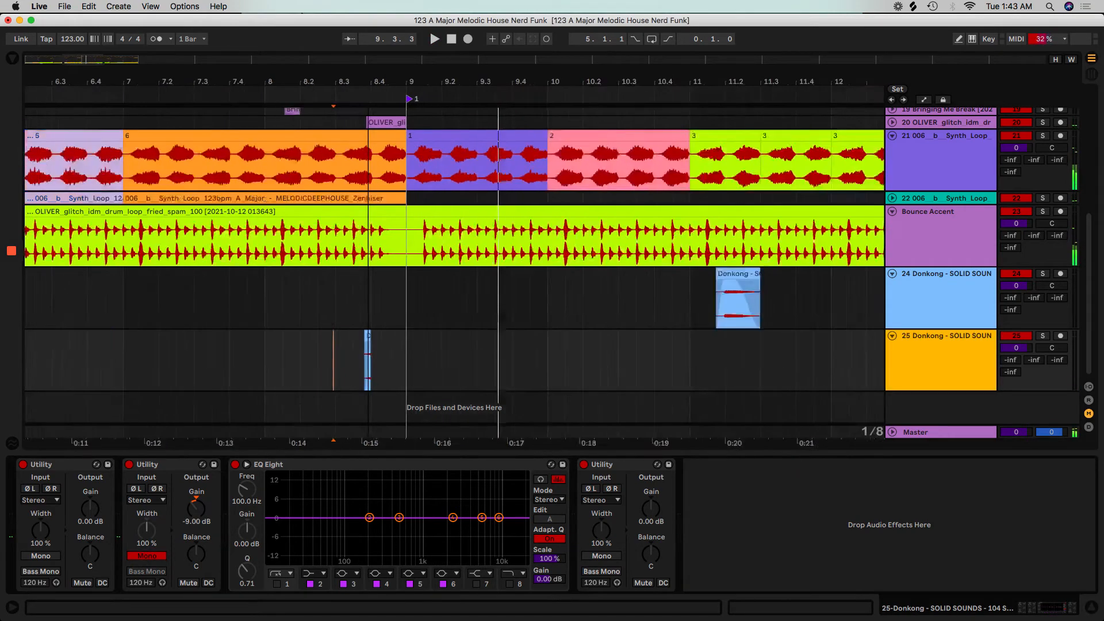
{"action": "left_click_drag", "start_coordinate": [376, 364], "coordinate": [24, 363]}
{"action": "key", "text": "super+d"}
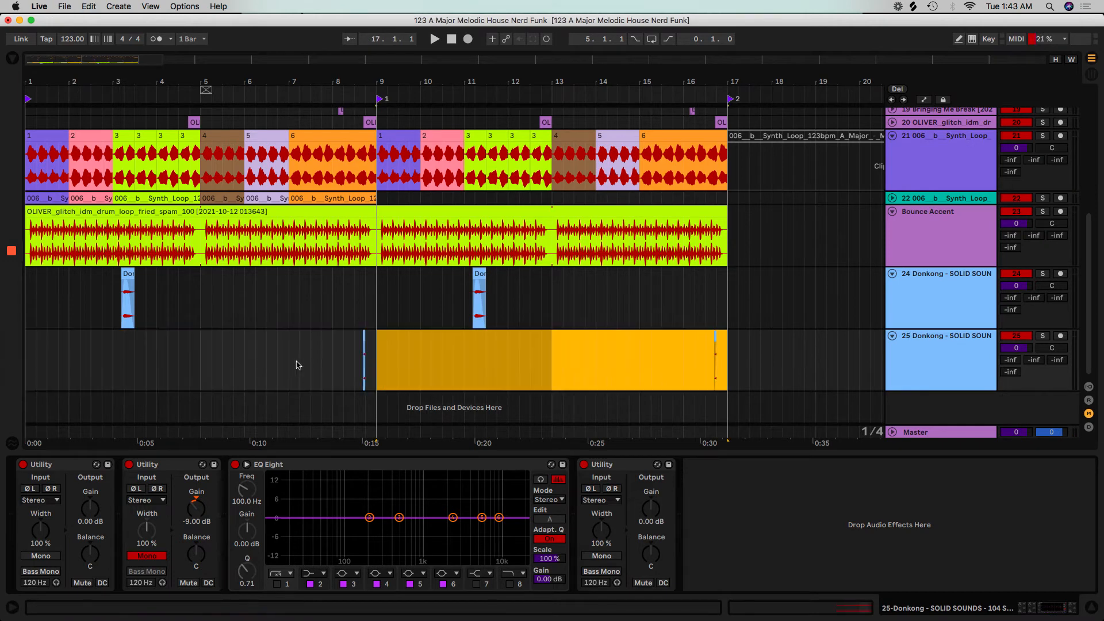
Step: Audition the synth one-shots, arps, chords and melody loops in the Donkong - SOLID SOUNDS pack
{"action": "left_click", "coordinate": [11, 58]}
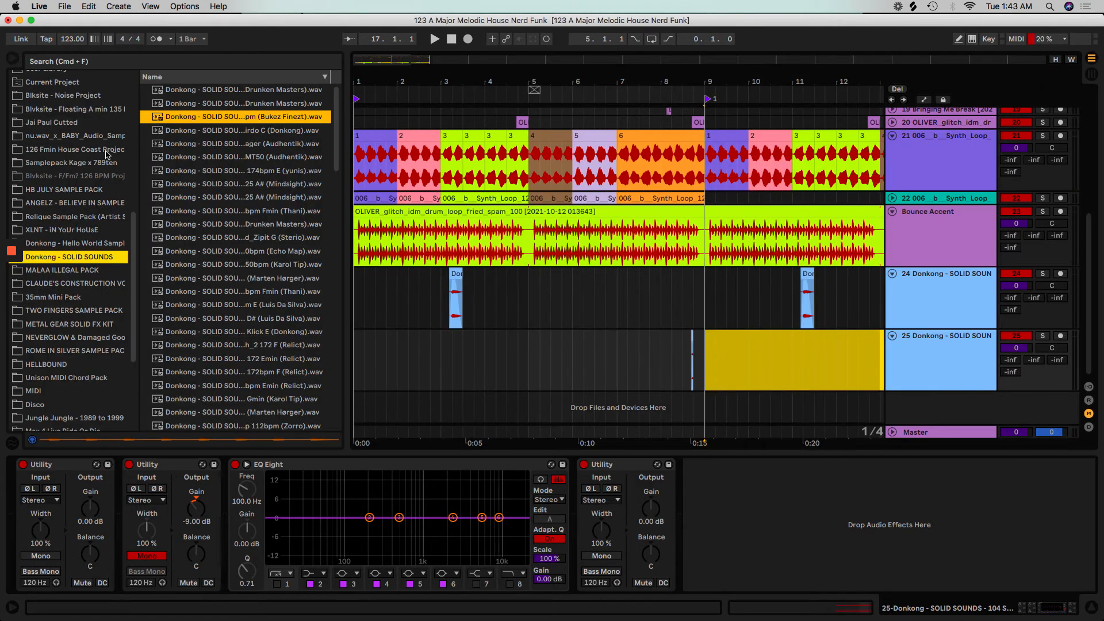
{"action": "left_click", "coordinate": [281, 130]}
{"action": "left_click", "coordinate": [288, 170]}
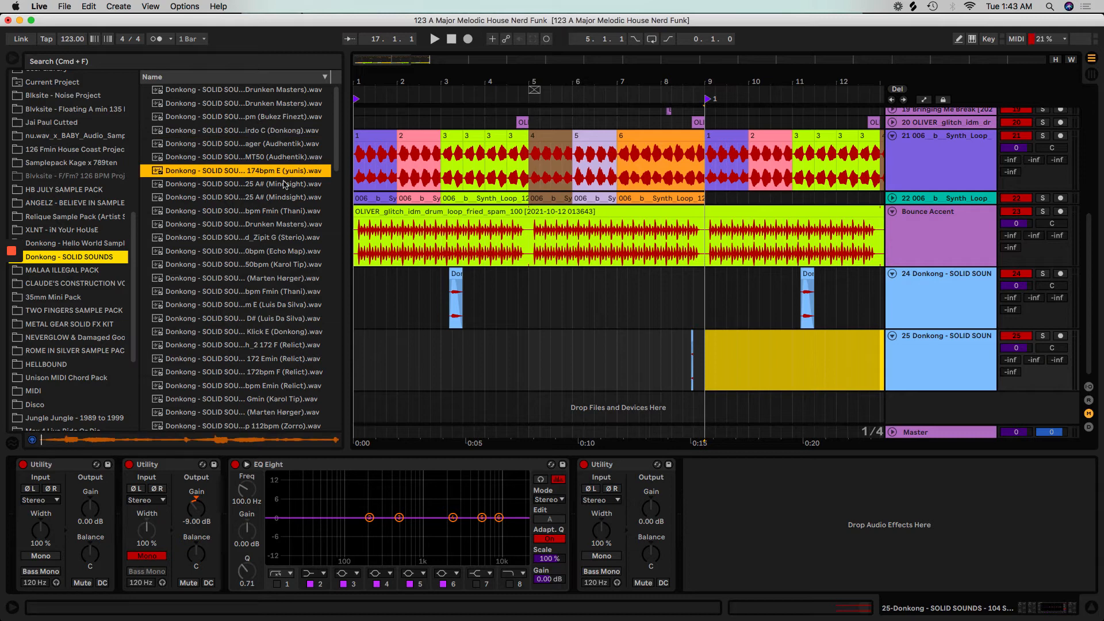
{"action": "left_click", "coordinate": [284, 184]}
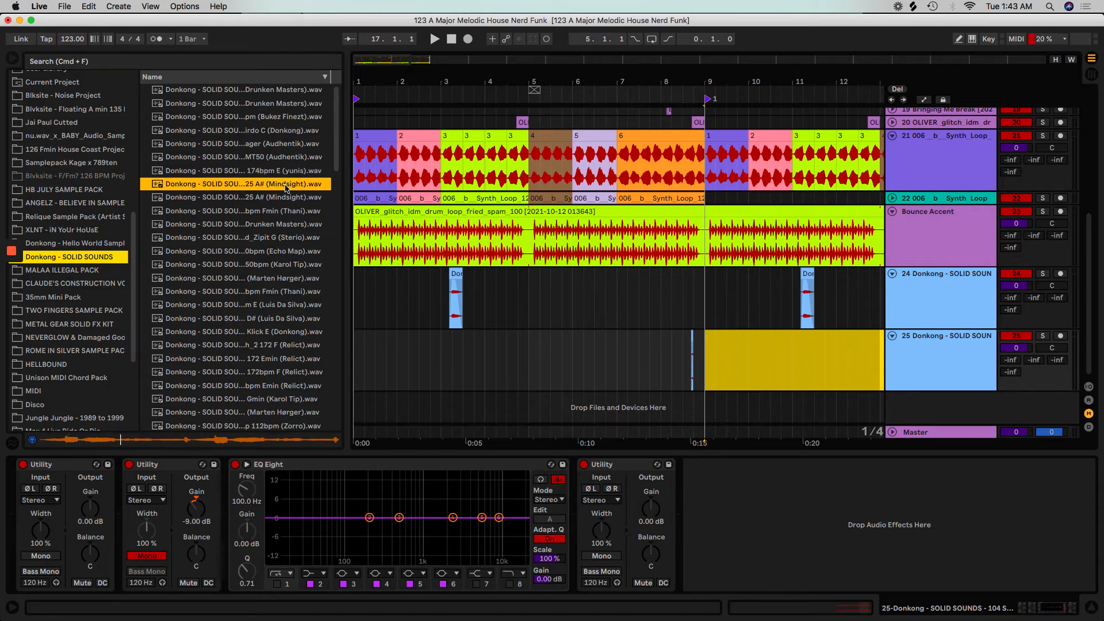
{"action": "left_click", "coordinate": [285, 201]}
{"action": "left_click", "coordinate": [285, 239]}
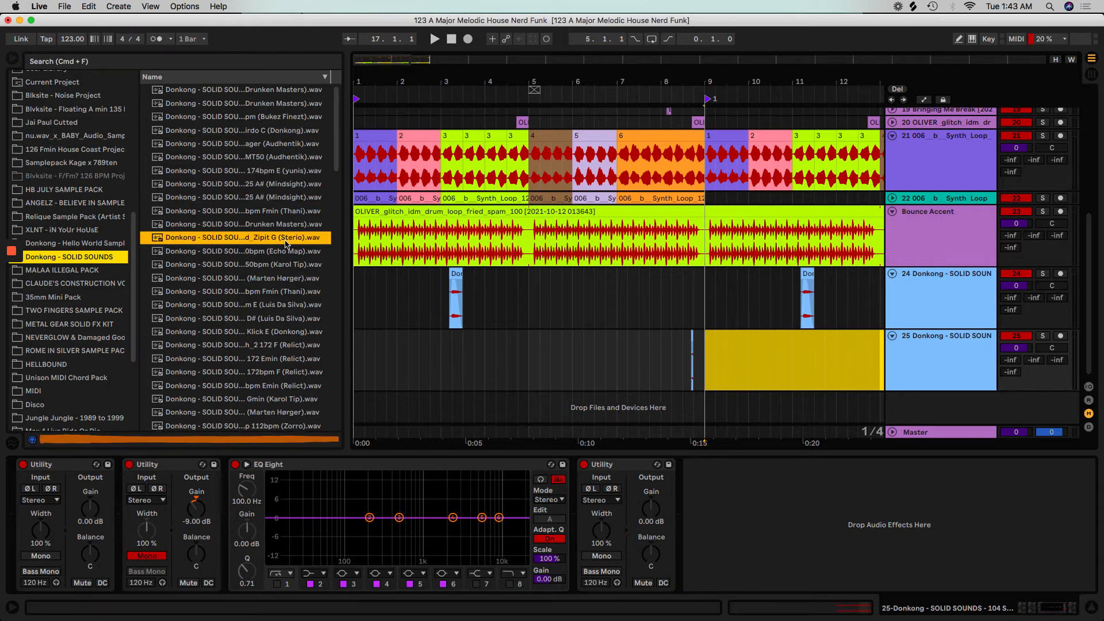
{"action": "key", "text": "Down"}
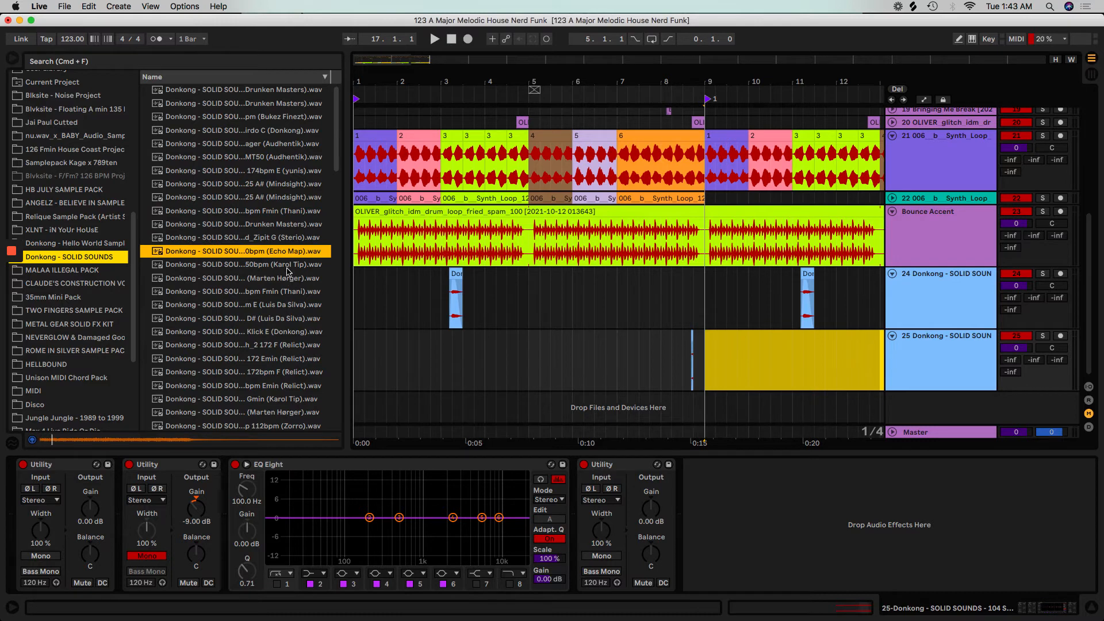
{"action": "left_click", "coordinate": [286, 266]}
{"action": "left_click", "coordinate": [285, 283]}
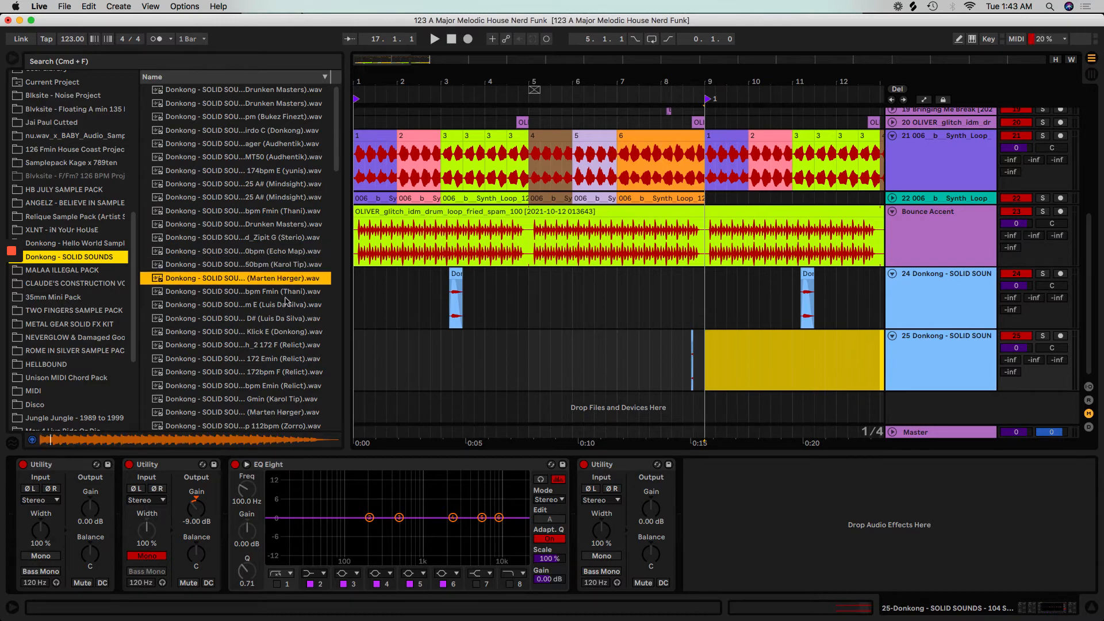
{"action": "key", "text": "Down"}
{"action": "left_click", "coordinate": [272, 279]}
{"action": "left_click", "coordinate": [279, 269]}
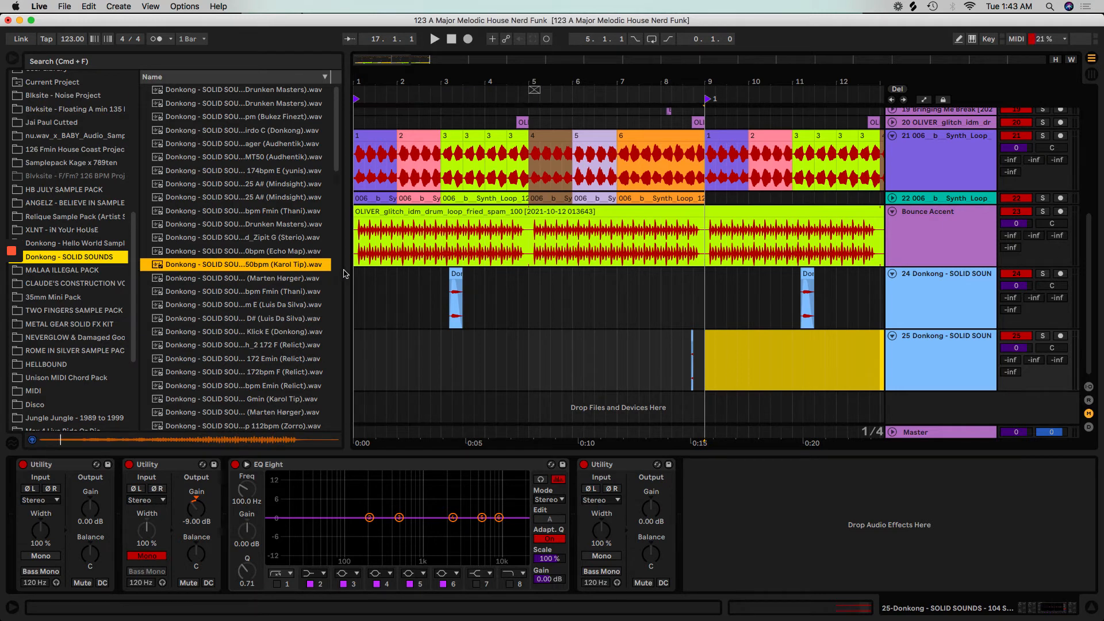
Step: Widen the browser to show full sample names, search the pack for "a maj" and "maj", and clear the search
{"action": "left_click_drag", "start_coordinate": [345, 265], "coordinate": [533, 288]}
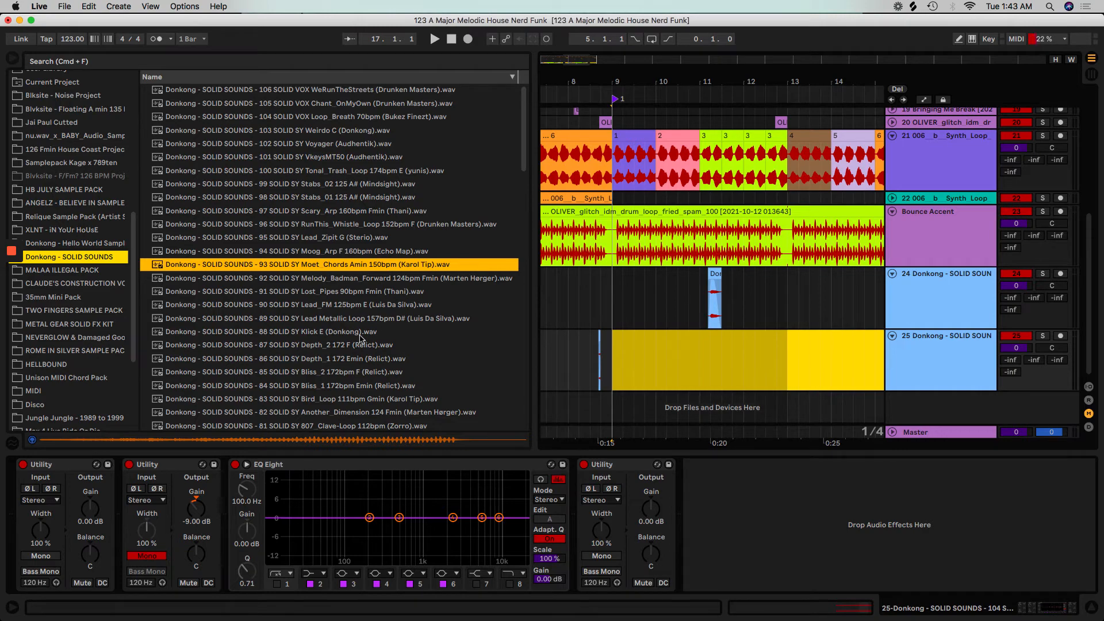
{"action": "scroll", "coordinate": [361, 337], "scroll_direction": "down", "scroll_amount": 5}
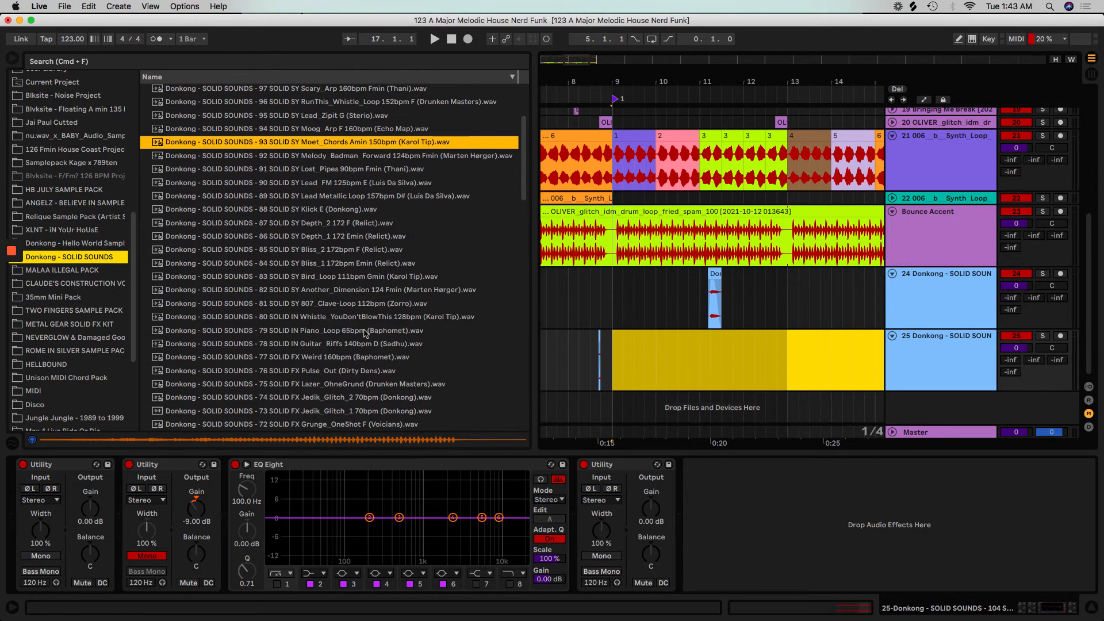
{"action": "scroll", "coordinate": [365, 333], "scroll_direction": "down", "scroll_amount": 6}
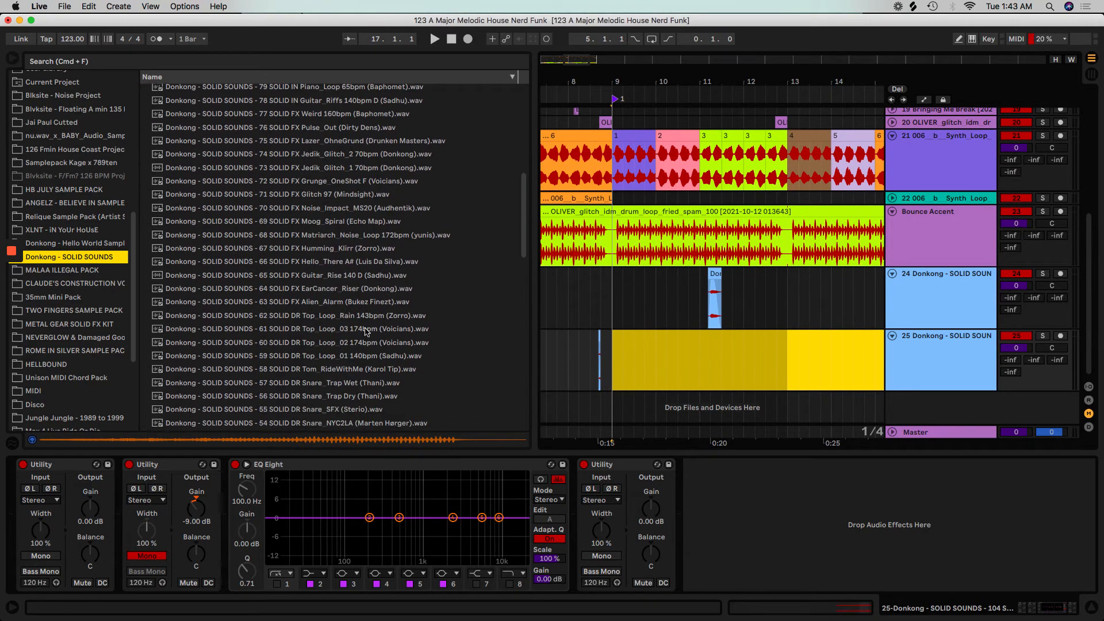
{"action": "left_click", "coordinate": [131, 61]}
{"action": "type", "text": "a"}
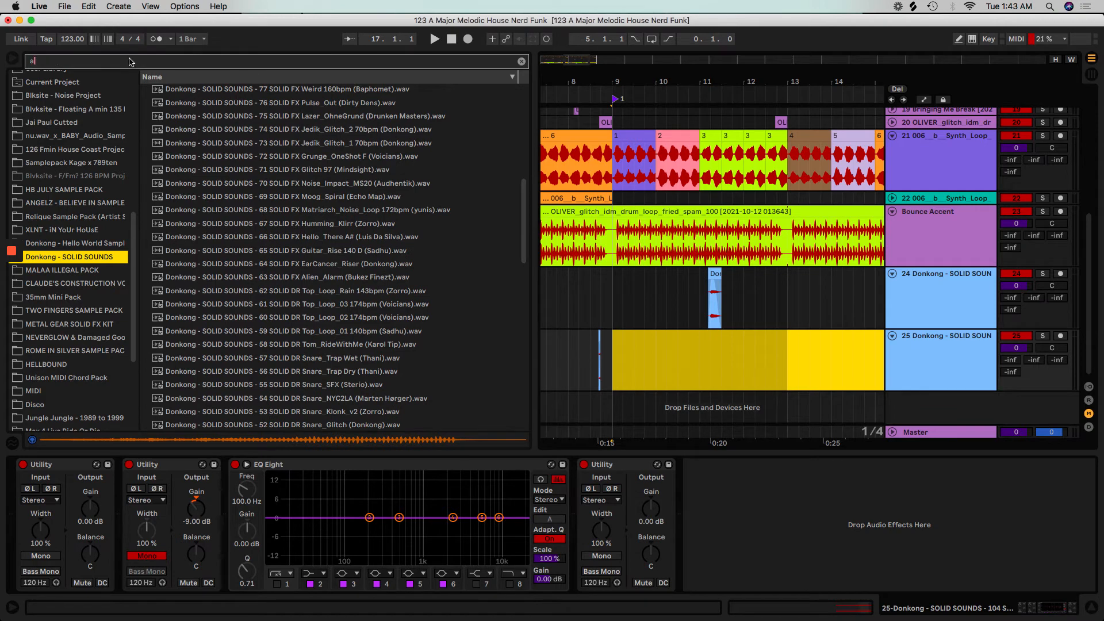
{"action": "type", "text": " maj"}
{"action": "key", "text": "BackSpace"}
{"action": "key", "text": "BackSpace"}
{"action": "key", "text": "BackSpace"}
{"action": "key", "text": "BackSpace"}
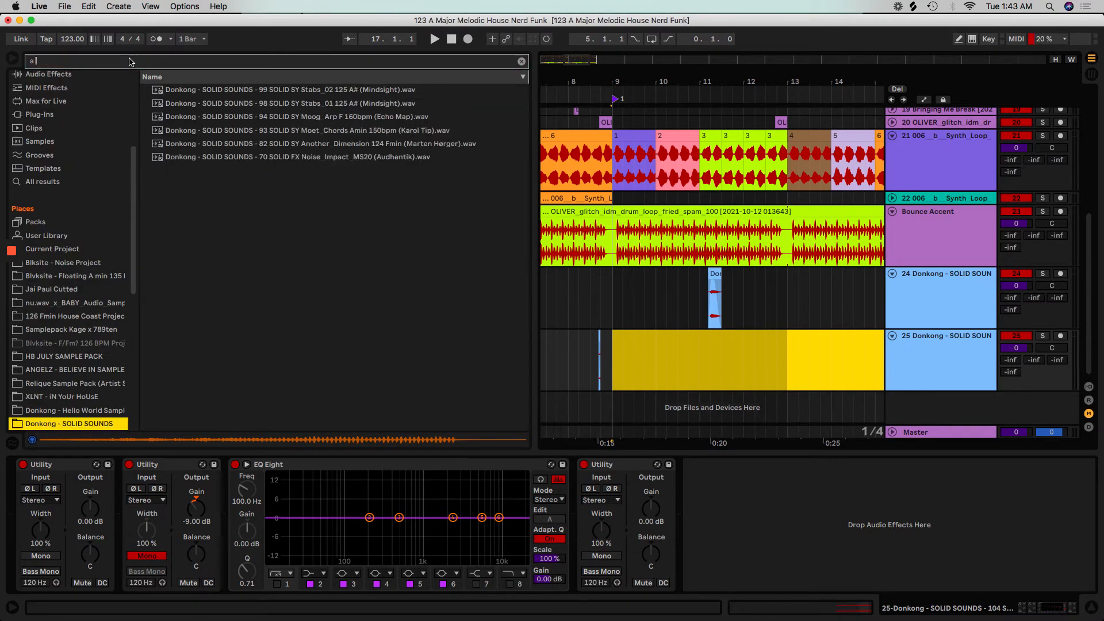
{"action": "type", "text": "naj"}
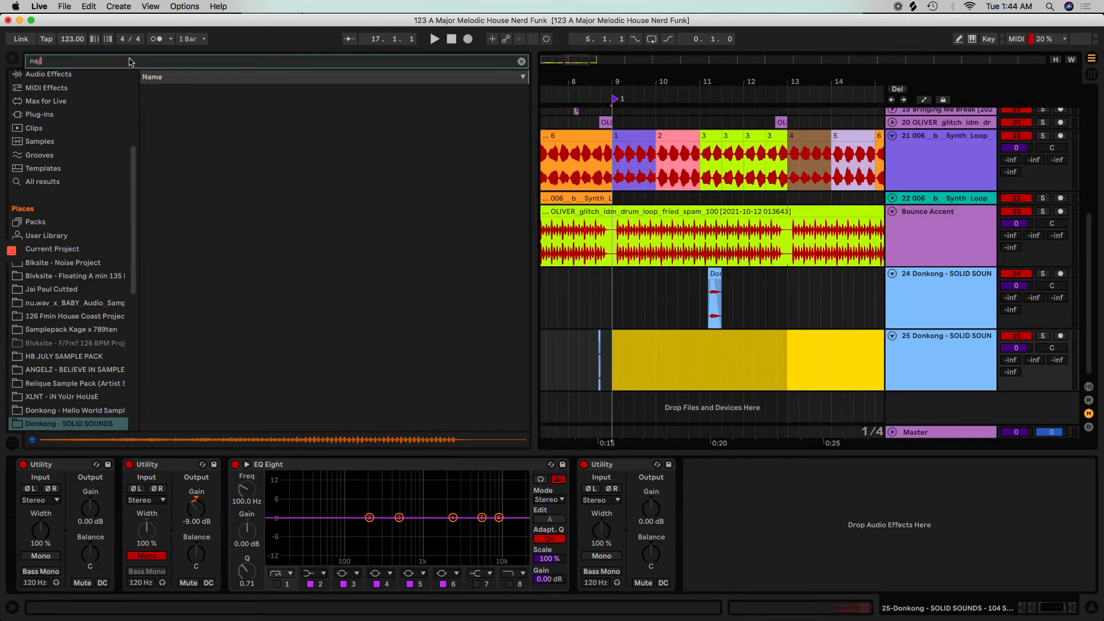
{"action": "key", "text": "BackSpace"}
{"action": "key", "text": "BackSpace"}
{"action": "type", "text": "maj"}
{"action": "left_click", "coordinate": [521, 61]}
Step: Audition the tom, top loops, Alien_Alarm FX and snap samples in the Donkong - SOLID SOUNDS pack
{"action": "left_click", "coordinate": [356, 318]}
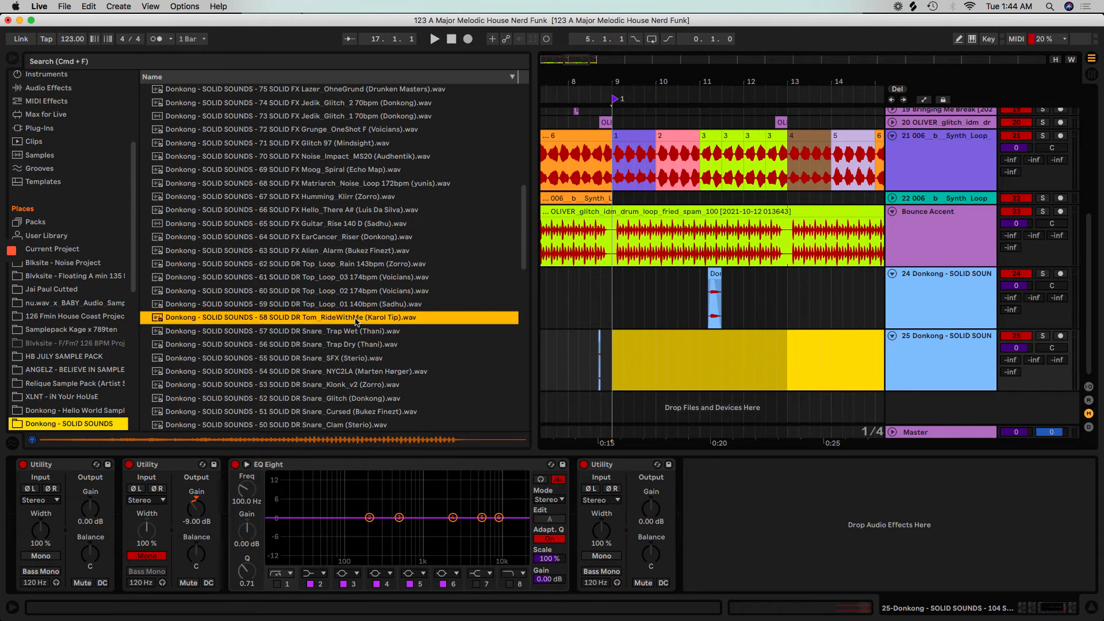
{"action": "left_click", "coordinate": [325, 306]}
{"action": "left_click", "coordinate": [325, 292]}
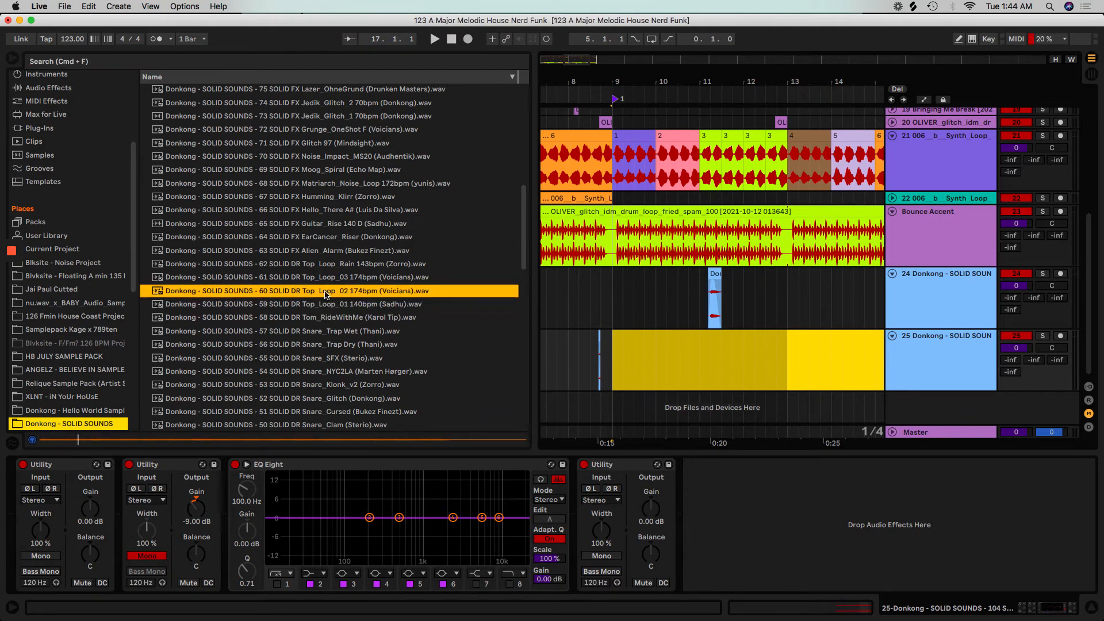
{"action": "key", "text": "Up"}
{"action": "key", "text": "Up"}
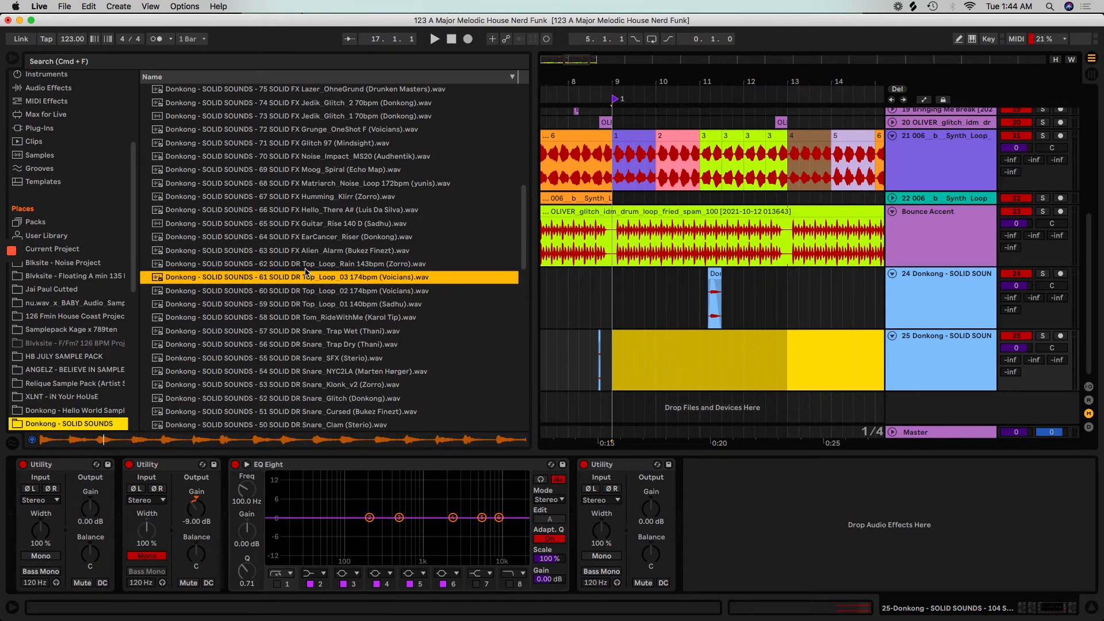
{"action": "left_click", "coordinate": [326, 254]}
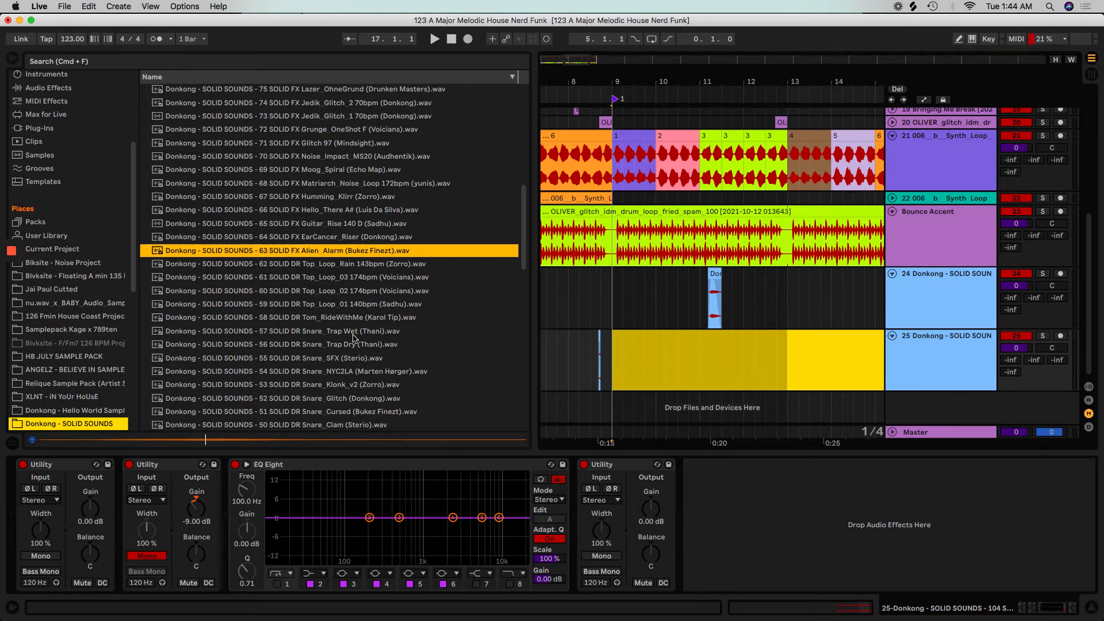
{"action": "scroll", "coordinate": [346, 374], "scroll_direction": "down", "scroll_amount": 3}
{"action": "left_click", "coordinate": [345, 368]}
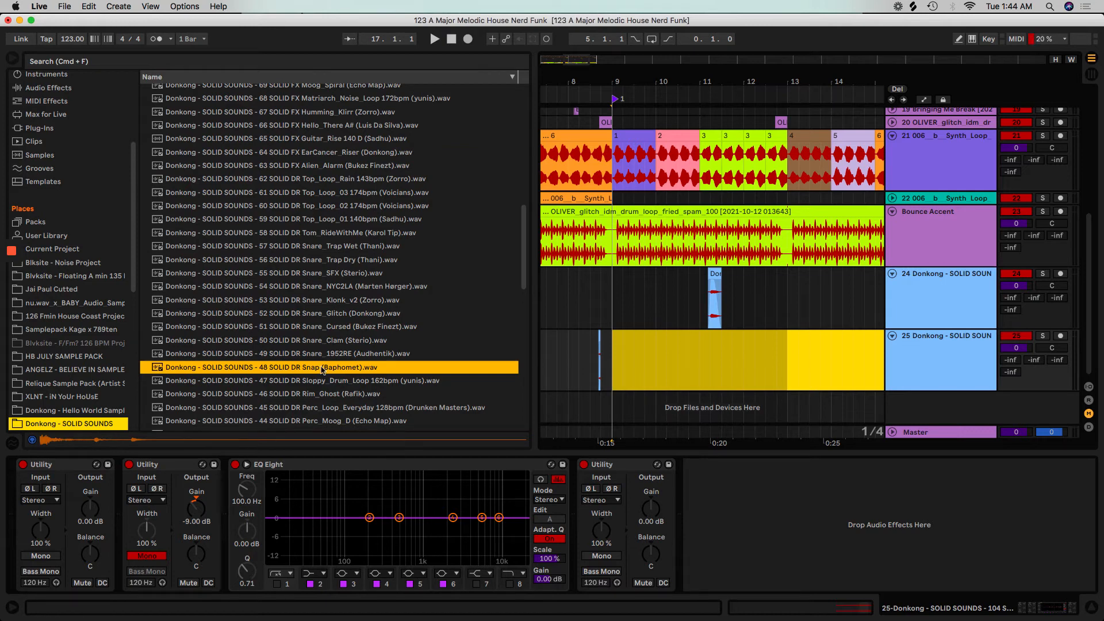
Step: Place the 48 SOLID DR Snap sample on a new audio track below percussion track 4, starting at beat 1.2
{"action": "scroll", "coordinate": [943, 240], "scroll_direction": "up", "scroll_amount": 8}
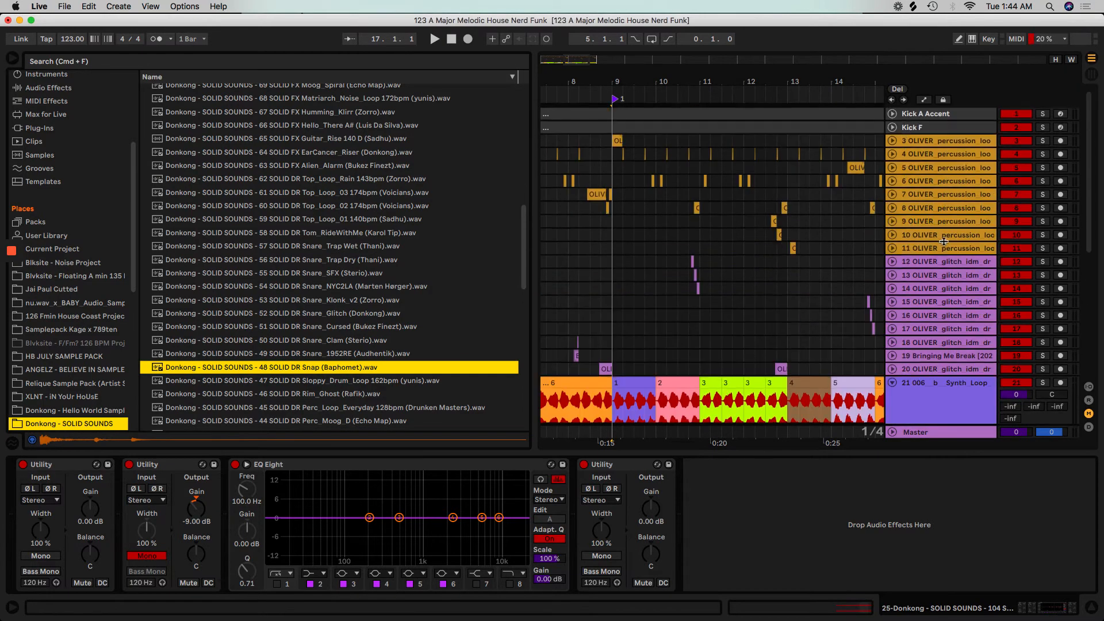
{"action": "left_click", "coordinate": [915, 155]}
{"action": "left_click_drag", "start_coordinate": [332, 374], "coordinate": [547, 184]}
{"action": "left_click_drag", "start_coordinate": [553, 82], "coordinate": [619, 195]}
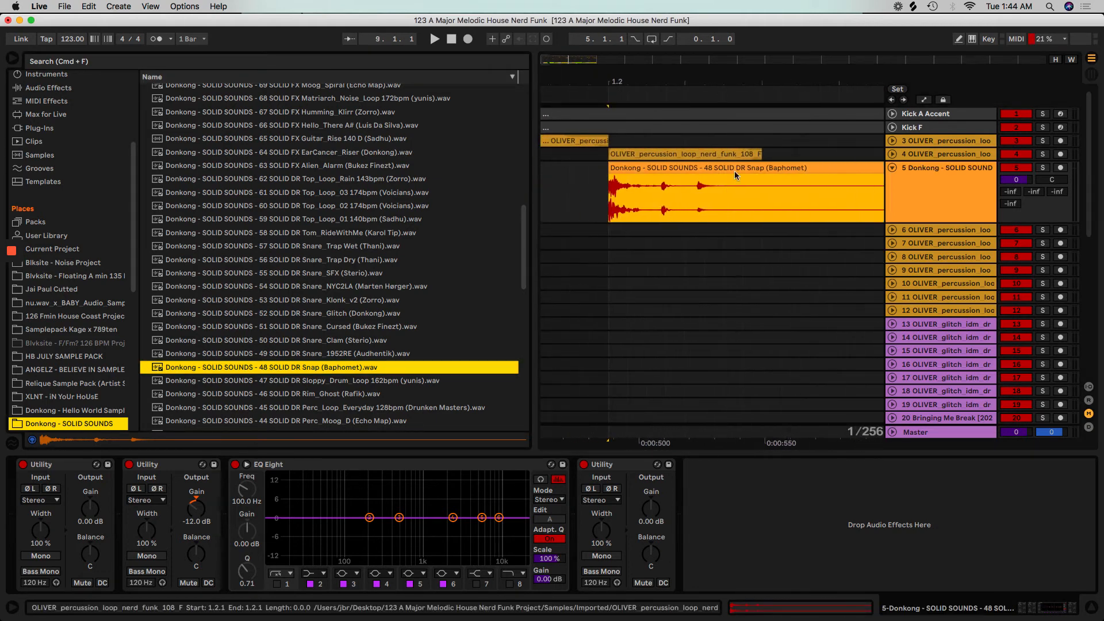
Step: Unfold percussion track 4 for comparison, nudge the snap clip slightly ahead of beat 1.2, and play it back
{"action": "left_click", "coordinate": [891, 154]}
{"action": "left_click_drag", "start_coordinate": [601, 78], "coordinate": [578, 104]}
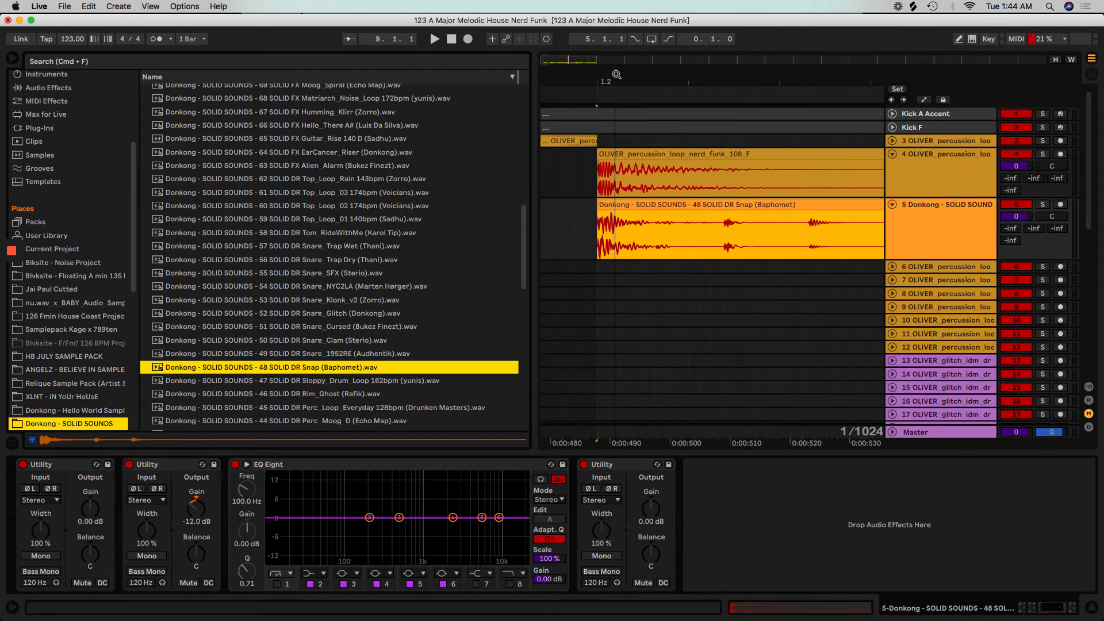
{"action": "left_click_drag", "start_coordinate": [704, 206], "coordinate": [677, 208]}
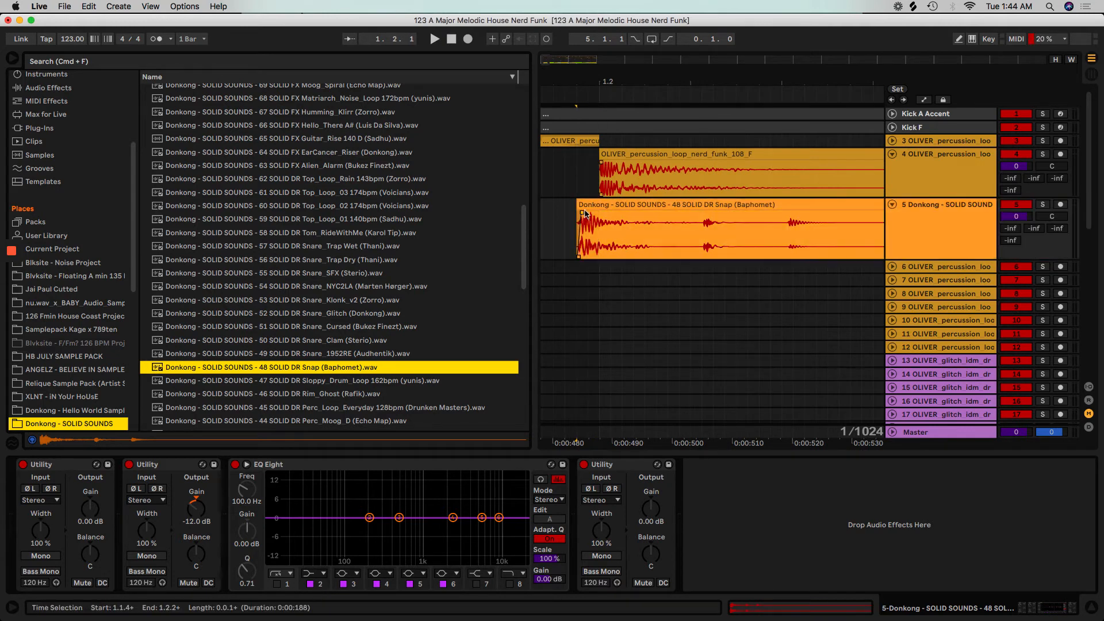
{"action": "left_click", "coordinate": [579, 142]}
{"action": "key", "text": "space"}
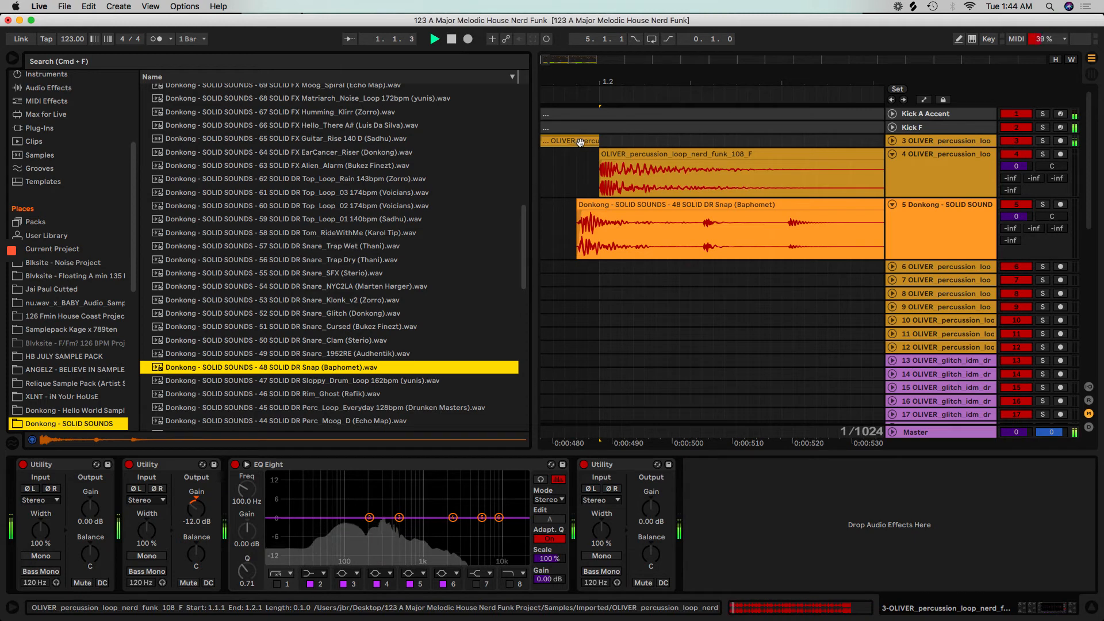
{"action": "key", "text": "space"}
Step: Duplicate the first two beats of the snap track three times to build a two-bar pattern
{"action": "left_click", "coordinate": [618, 208]}
{"action": "left_click_drag", "start_coordinate": [595, 81], "coordinate": [595, 41]}
{"action": "left_click_drag", "start_coordinate": [612, 205], "coordinate": [494, 191]}
{"action": "left_click_drag", "start_coordinate": [599, 83], "coordinate": [599, 43]}
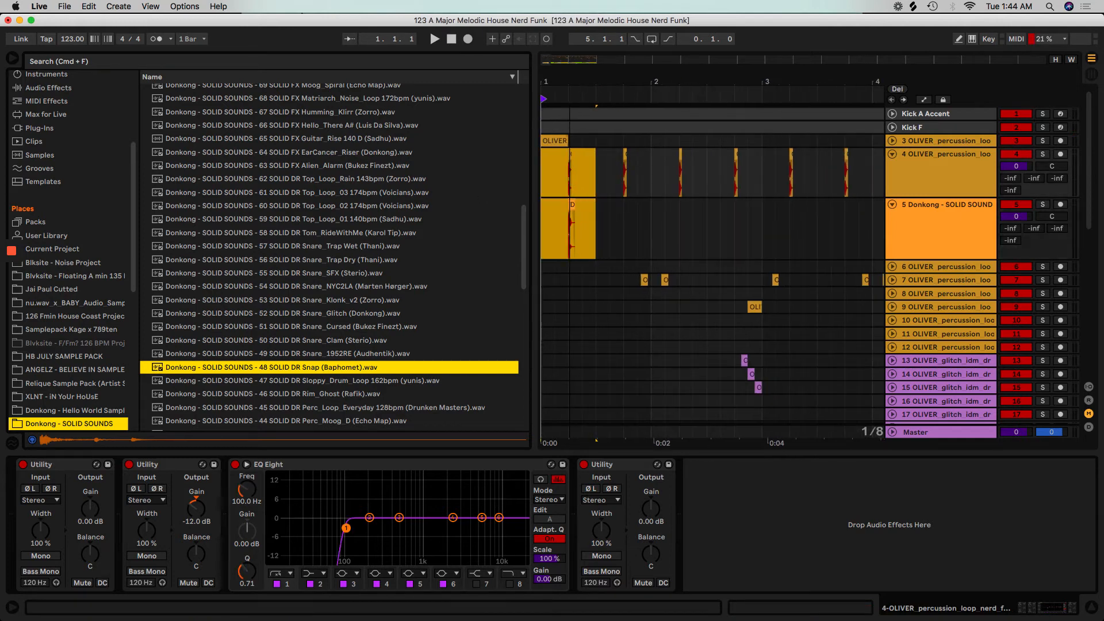
{"action": "left_click", "coordinate": [592, 236]}
{"action": "scroll", "coordinate": [592, 236], "scroll_direction": "up", "scroll_amount": 1}
{"action": "key", "text": "super+d"}
{"action": "key", "text": "super+d"}
{"action": "key", "text": "super+d"}
Step: Duplicate the two-bar snap pattern repeatedly until it fills the track up to bar 17, undoing the extra copy
{"action": "left_click_drag", "start_coordinate": [773, 224], "coordinate": [515, 191]}
{"action": "left_click", "coordinate": [437, 180]}
{"action": "left_click", "coordinate": [743, 222]}
{"action": "left_click_drag", "start_coordinate": [773, 228], "coordinate": [544, 229]}
{"action": "key", "text": "super+d"}
{"action": "key", "text": "super+d"}
{"action": "key", "text": "super+d"}
{"action": "key", "text": "super+d"}
{"action": "key", "text": "super+d"}
{"action": "key", "text": "super+d"}
{"action": "left_click_drag", "start_coordinate": [660, 87], "coordinate": [614, 34]}
{"action": "key", "text": "super+d"}
{"action": "key", "text": "super+d"}
{"action": "key", "text": "super+z"}
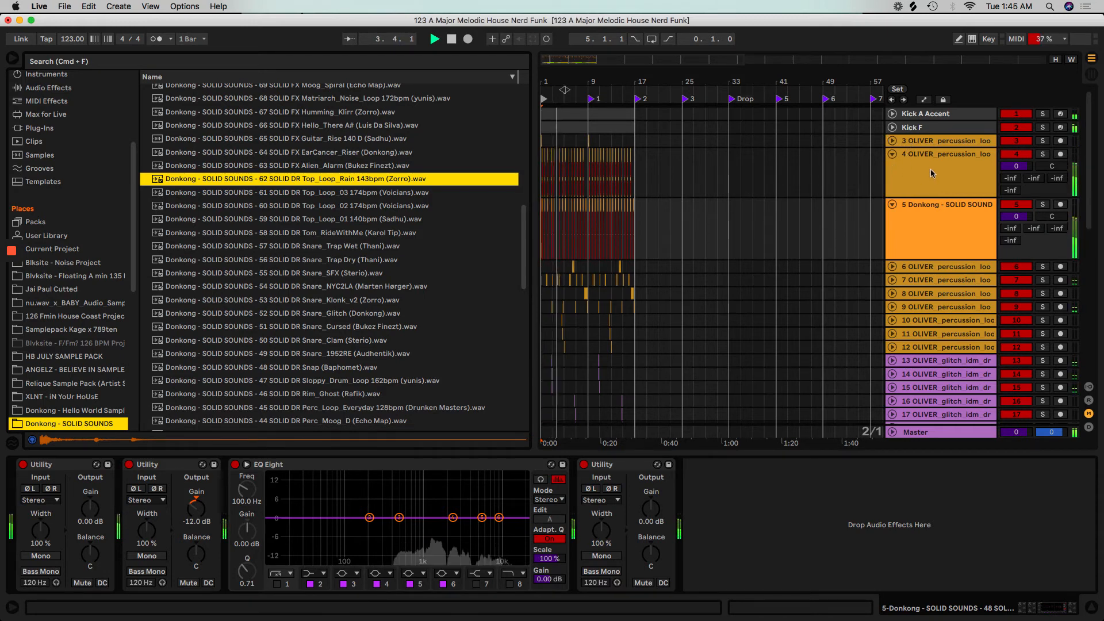
Step: Set the snap track's first Utility input to Swap, then switch to the mixer view and play the song
{"action": "key", "text": "space"}
{"action": "left_click", "coordinate": [32, 500]}
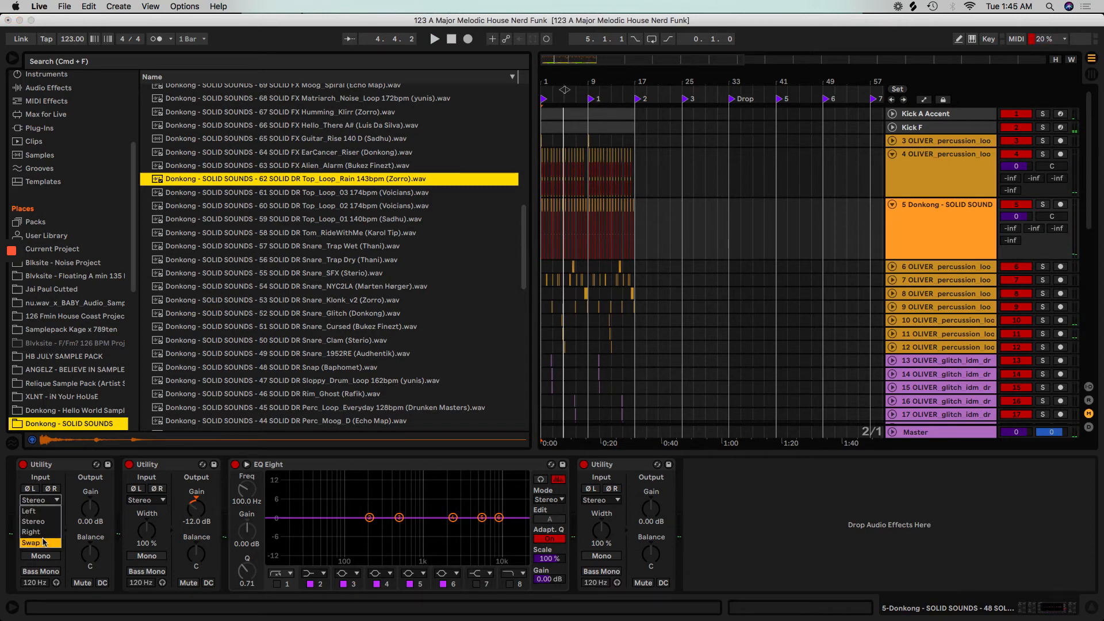
{"action": "left_click", "coordinate": [932, 163]}
{"action": "key", "text": "Tab"}
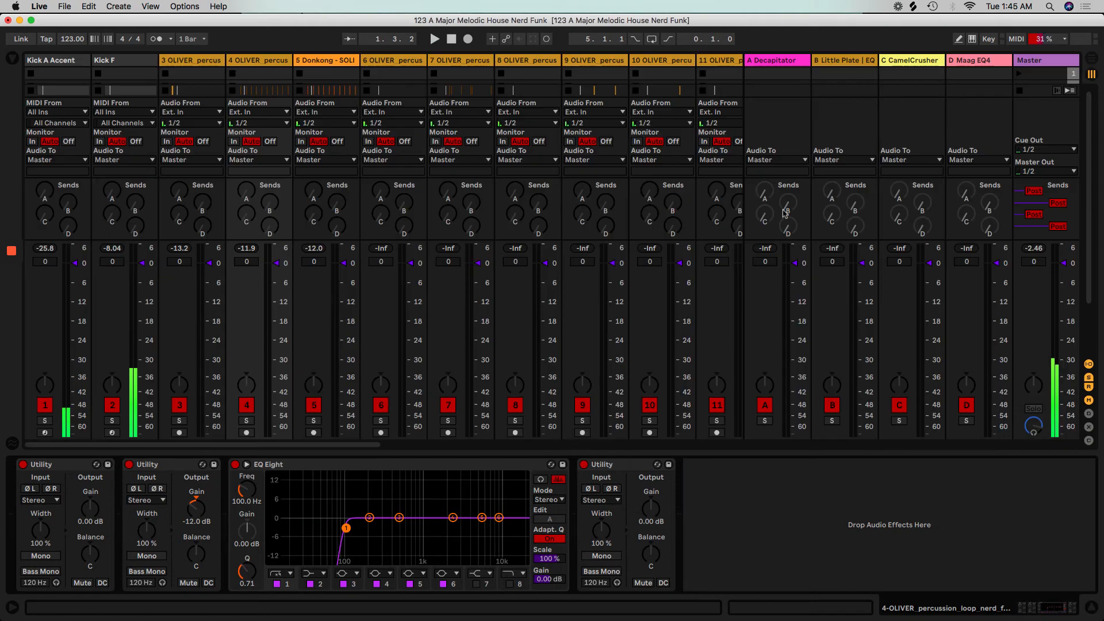
{"action": "key", "text": "space"}
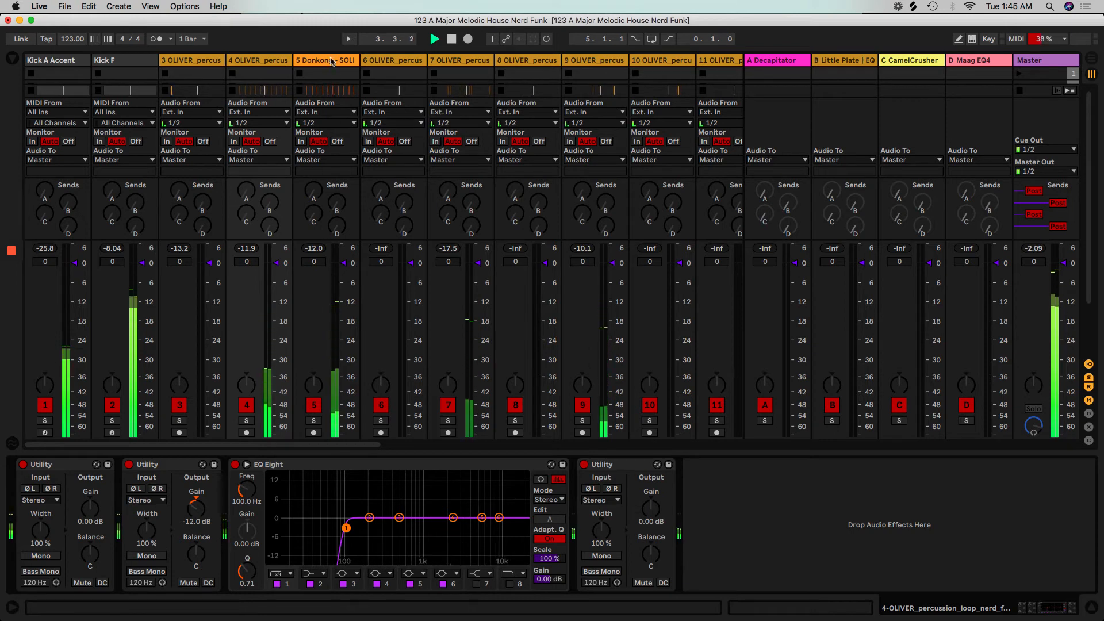
Step: Try the snap track's first Utility input on Stereo during playback, and undo the change
{"action": "left_click", "coordinate": [296, 155]}
{"action": "left_click", "coordinate": [40, 499]}
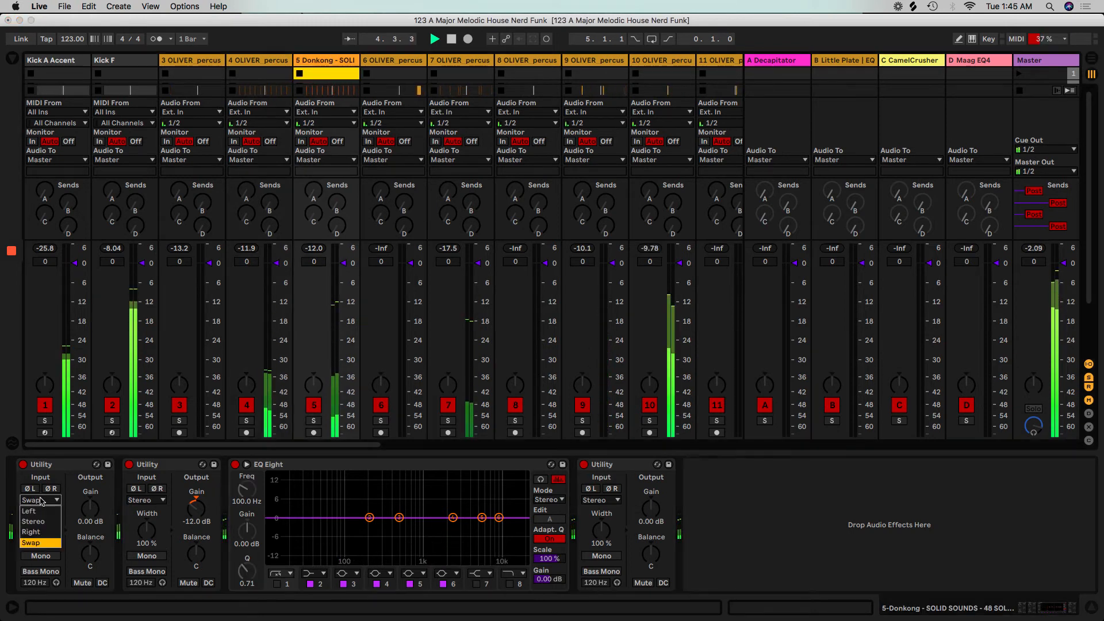
{"action": "left_click", "coordinate": [33, 520]}
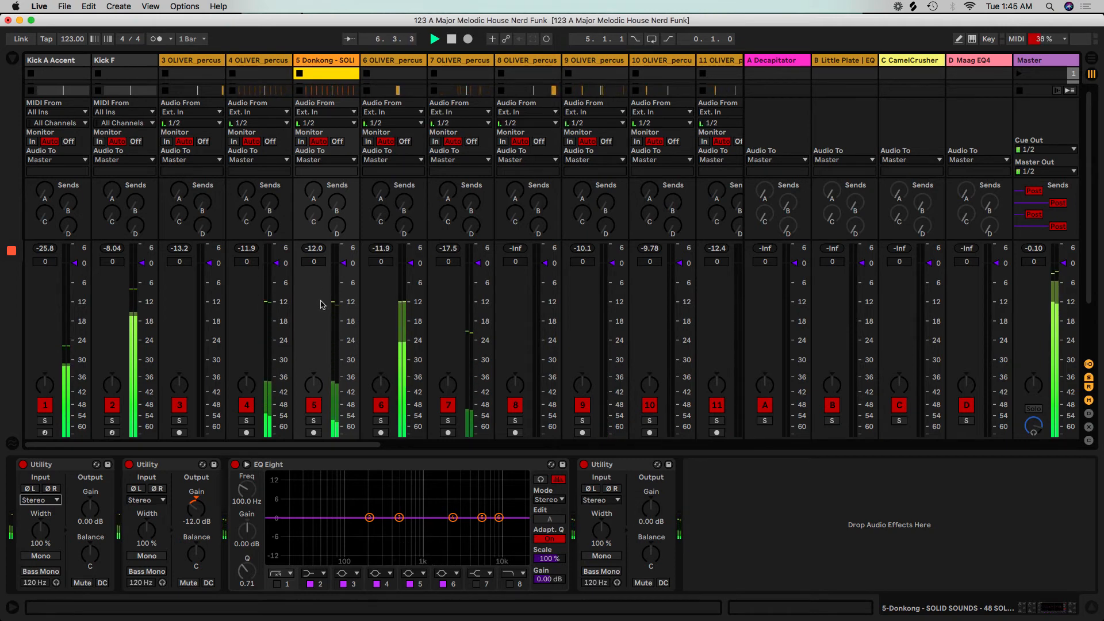
{"action": "key", "text": "super+z"}
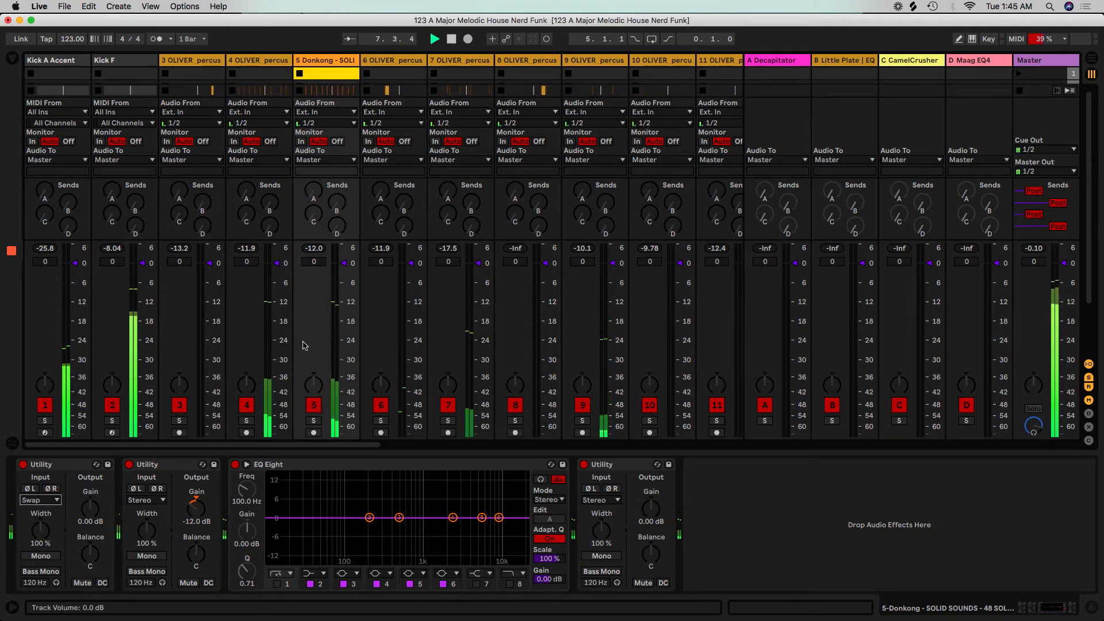
Step: On percussion track 4, set the first Utility's balance to 2L and the second Utility's gain to -12.4 dB during playback
{"action": "left_click", "coordinate": [264, 64]}
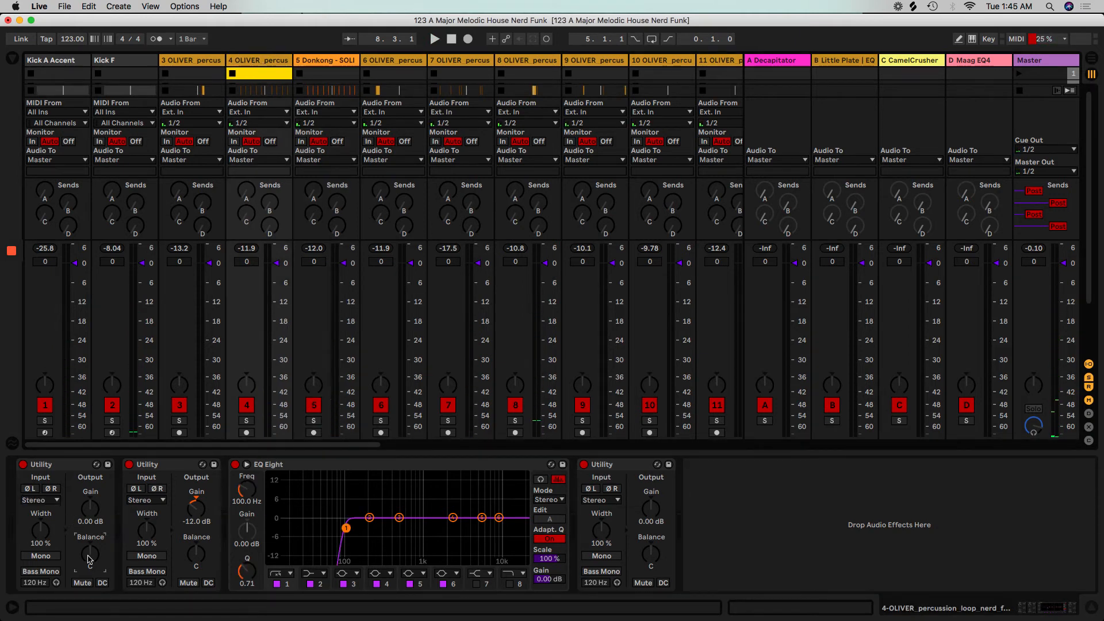
{"action": "key", "text": "space"}
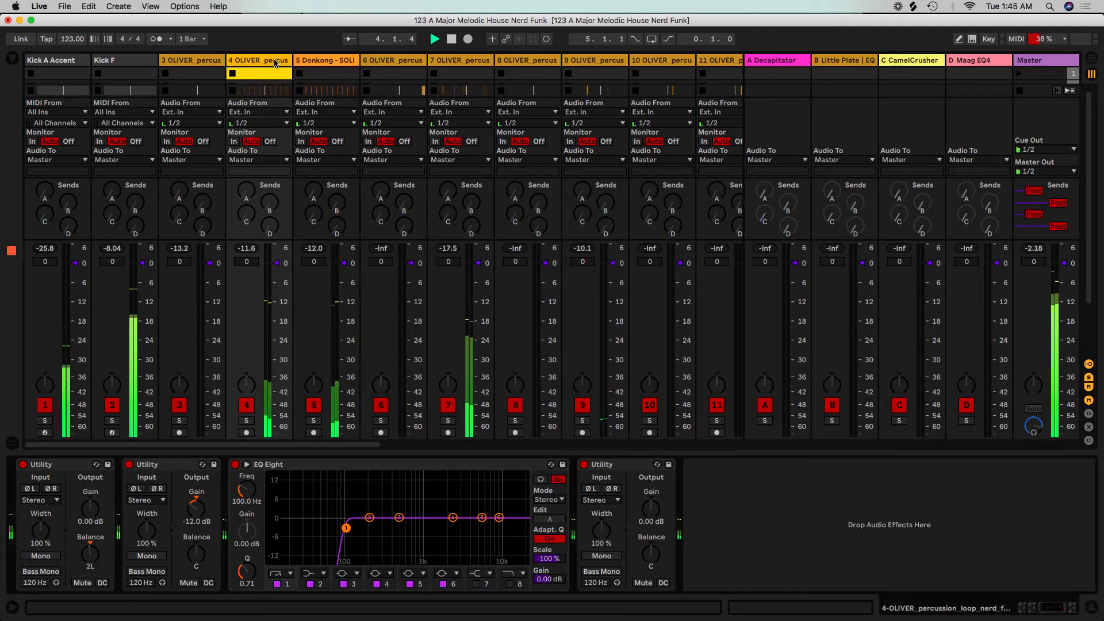
{"action": "left_click", "coordinate": [196, 520]}
{"action": "type", "text": "-10.1"}
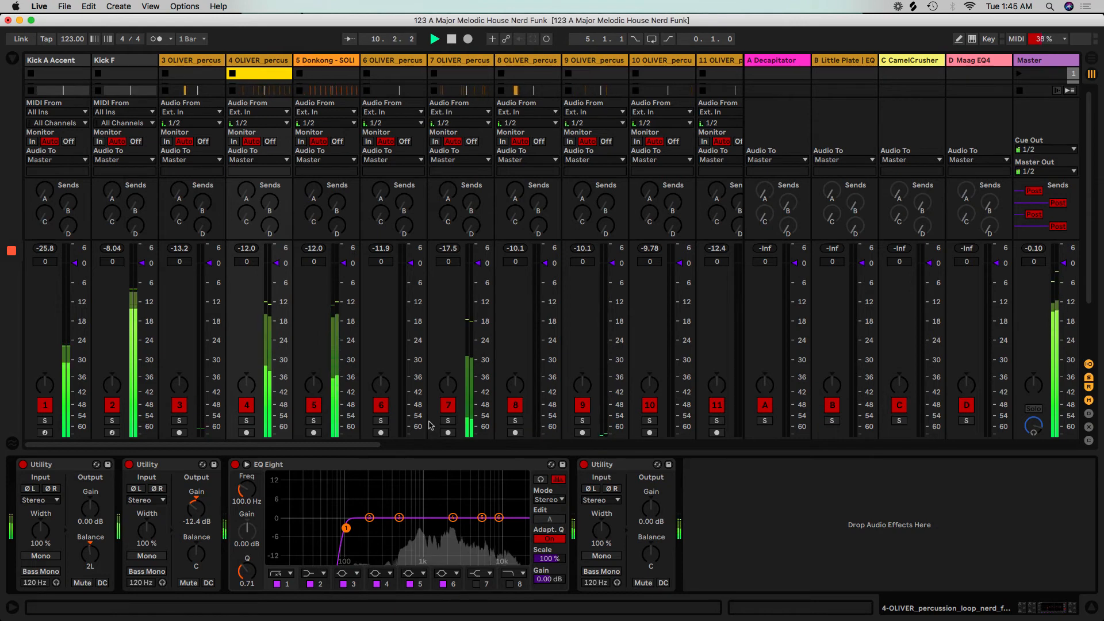
Step: Reopen the browser and add a Gate audio effect at the end of percussion track 4's device chain
{"action": "left_click", "coordinate": [12, 58]}
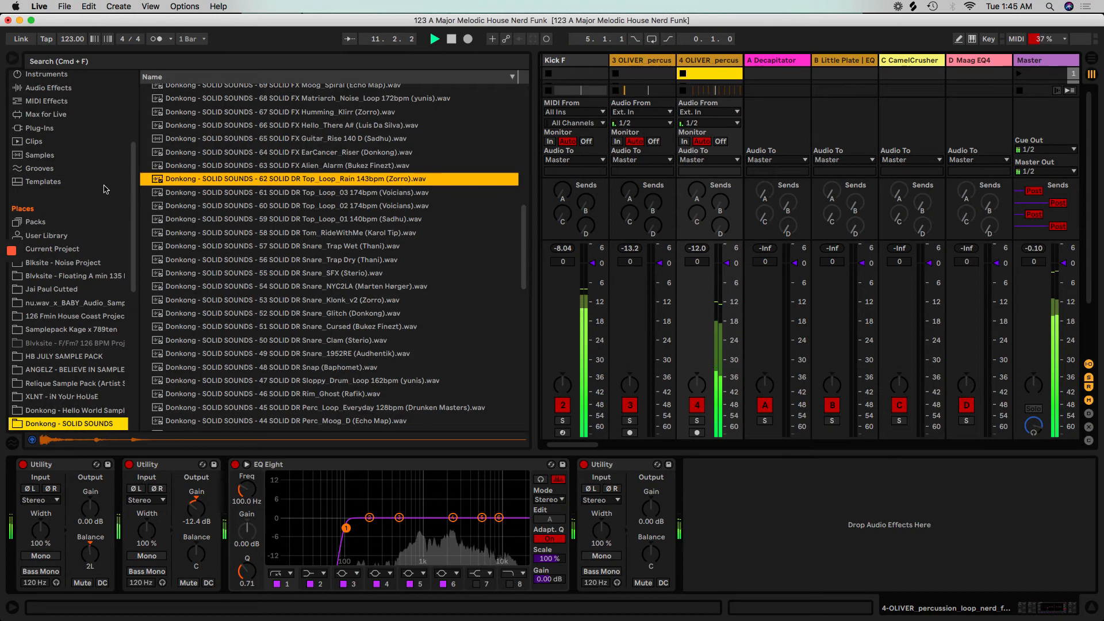
{"action": "left_click", "coordinate": [49, 88]}
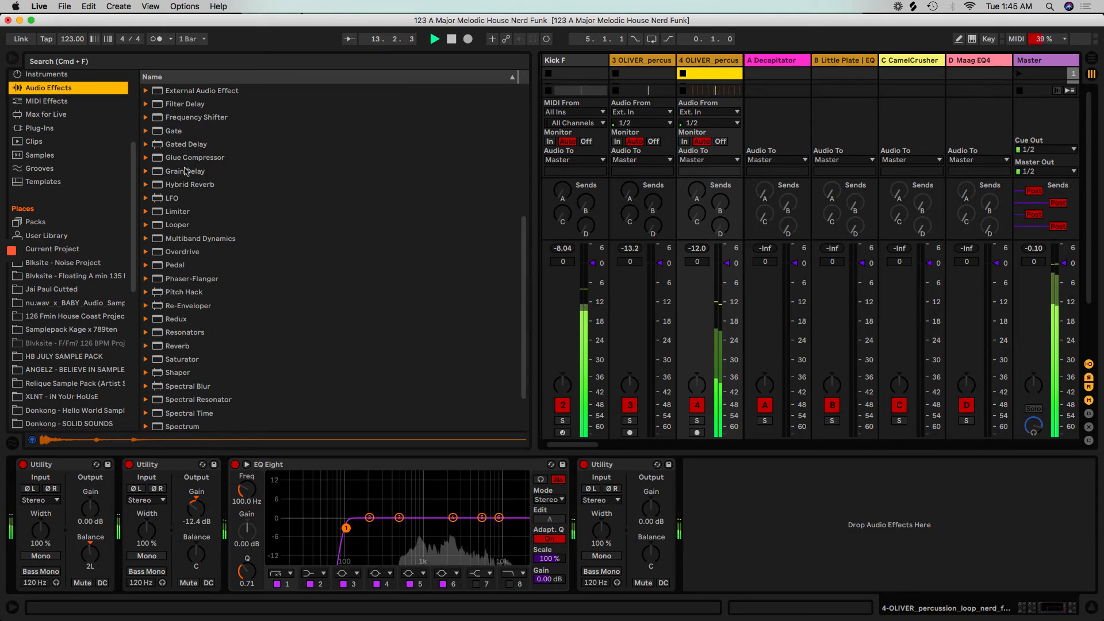
{"action": "left_click_drag", "start_coordinate": [174, 132], "coordinate": [737, 563]}
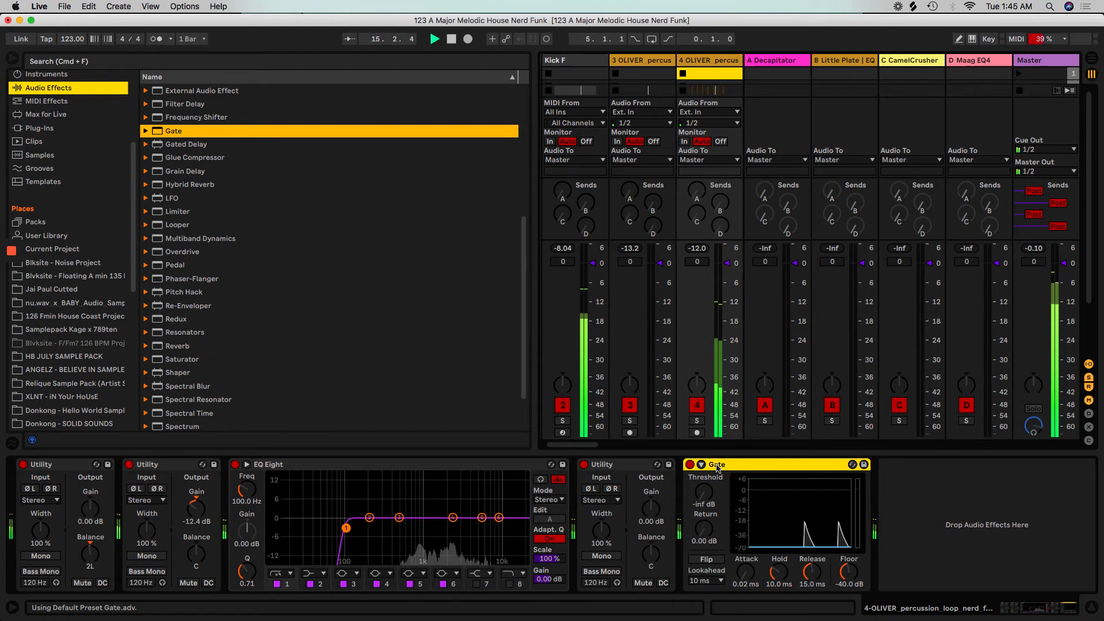
{"action": "left_click", "coordinate": [756, 592]}
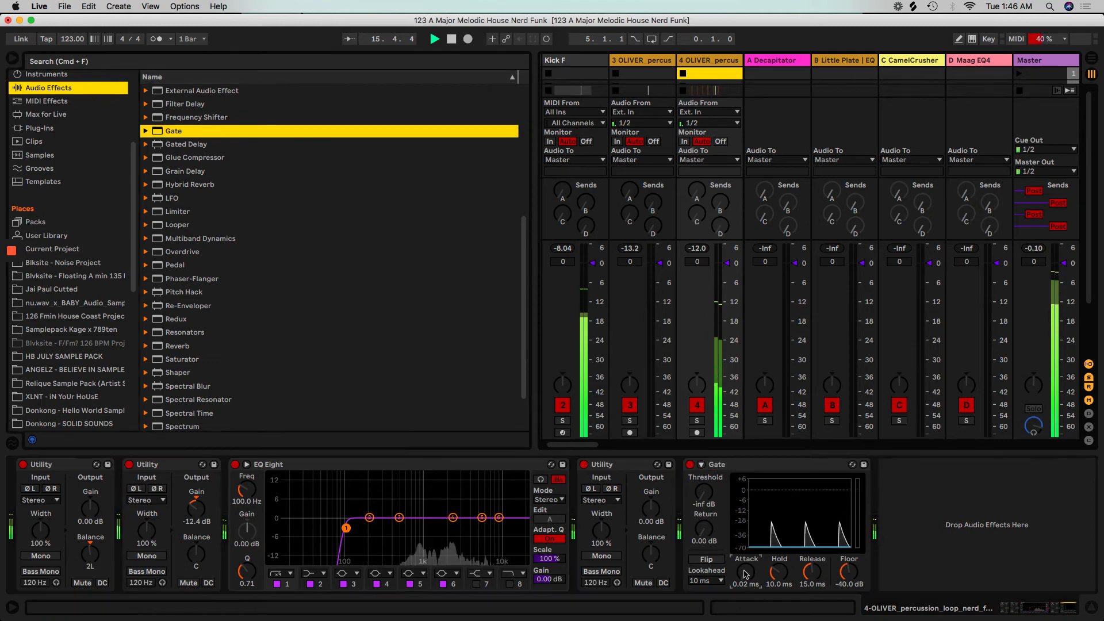
{"action": "left_click", "coordinate": [716, 464]}
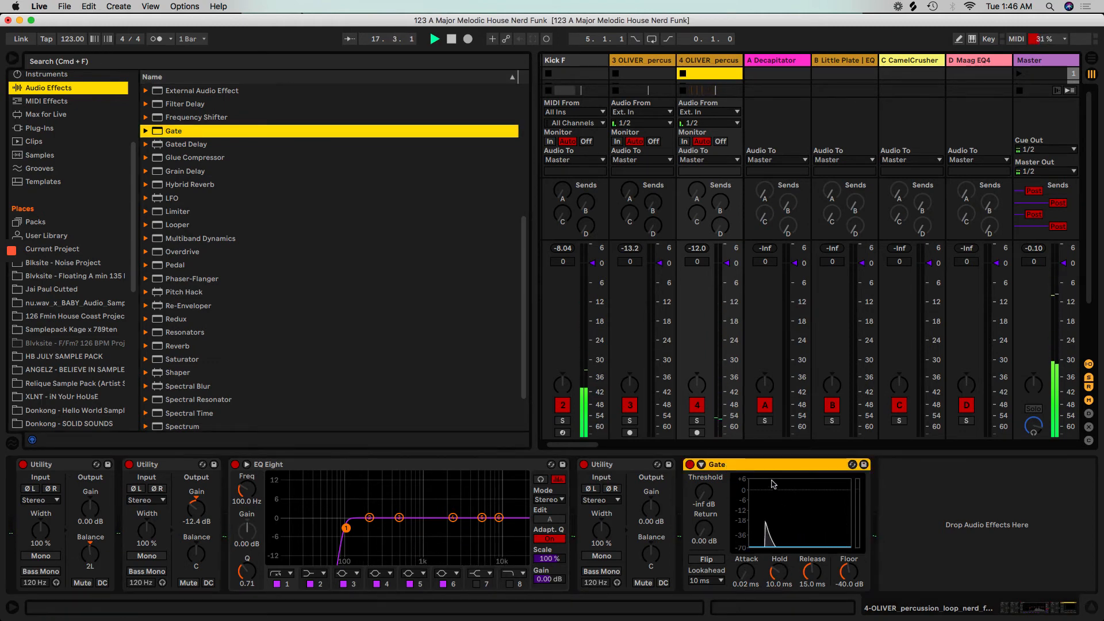
Step: Place the same Gate at the end of percussion track 3's device chain and play the arrangement from the start
{"action": "left_click", "coordinate": [654, 68]}
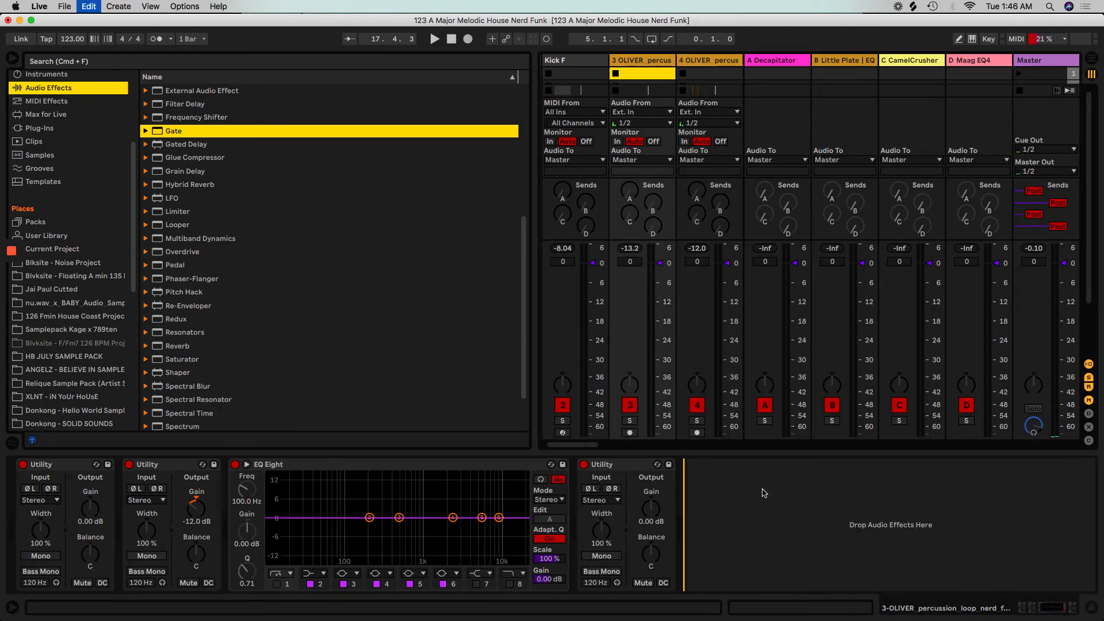
{"action": "left_click_drag", "start_coordinate": [763, 492], "coordinate": [759, 496]}
{"action": "key", "text": "space"}
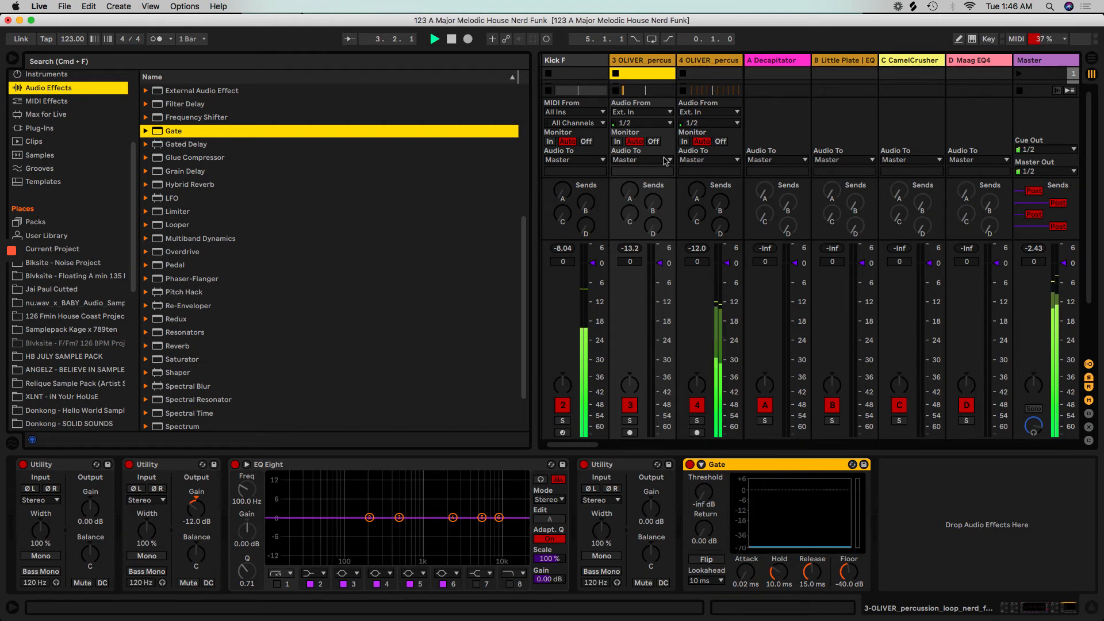
{"action": "key", "text": "space"}
{"action": "key", "text": "Tab"}
{"action": "key", "text": "Tab"}
{"action": "key", "text": "Tab"}
{"action": "key", "text": "space"}
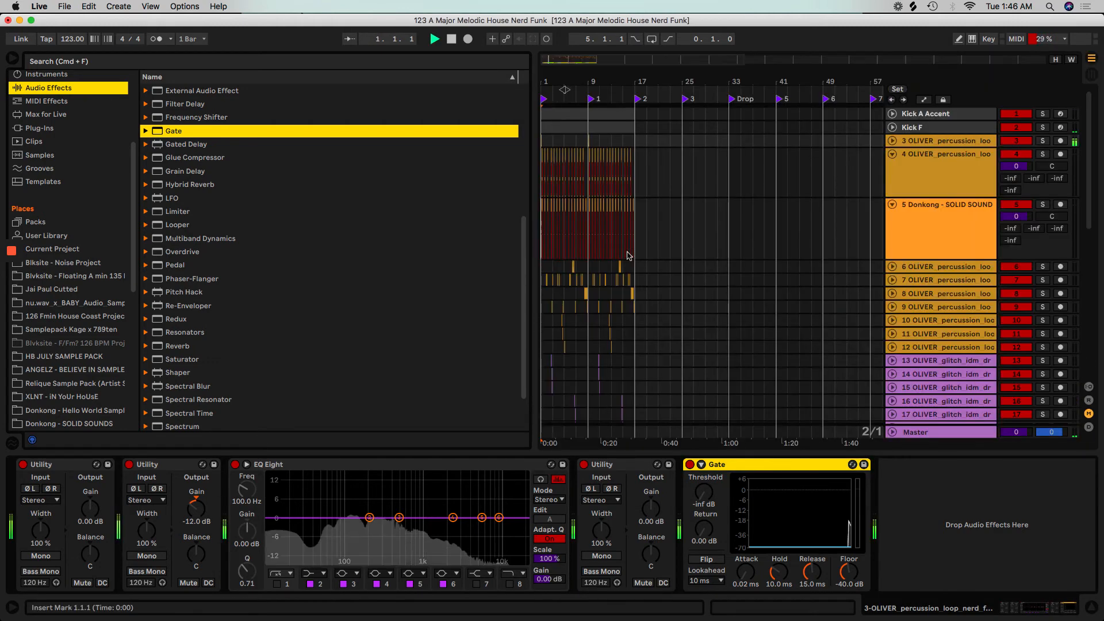
Step: Place the Gate at the end of the snap track's device chain and play the song
{"action": "key", "text": "Tab"}
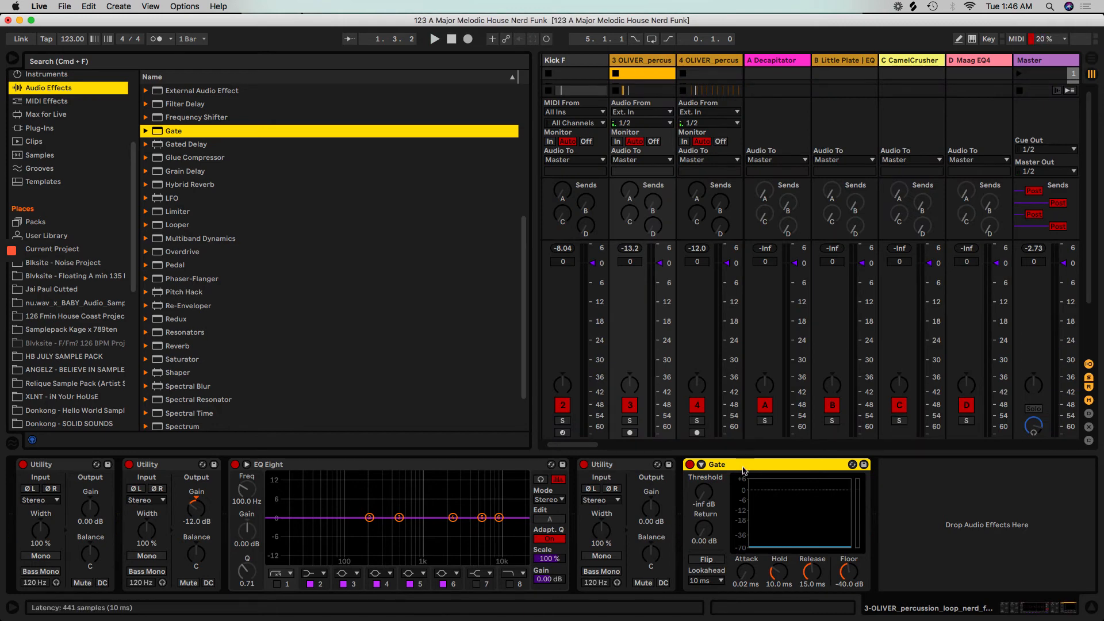
{"action": "left_click_drag", "start_coordinate": [743, 470], "coordinate": [788, 167]}
{"action": "left_click_drag", "start_coordinate": [733, 85], "coordinate": [687, 61]}
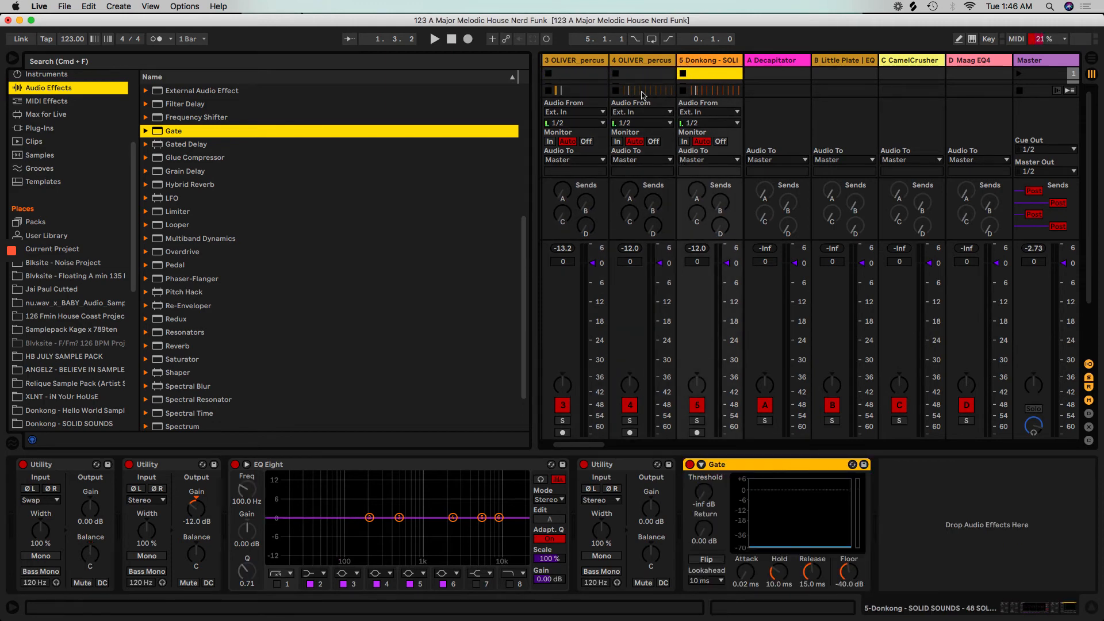
{"action": "key", "text": "space"}
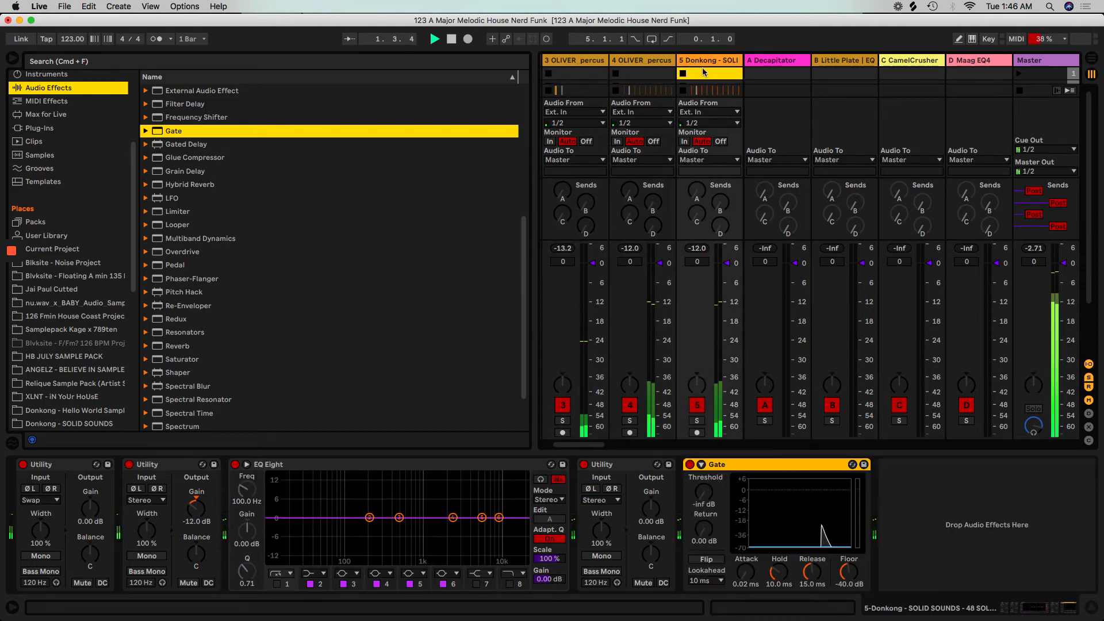
Step: Return to the arrangement view and hide the device chain and browser during playback
{"action": "key", "text": "Tab"}
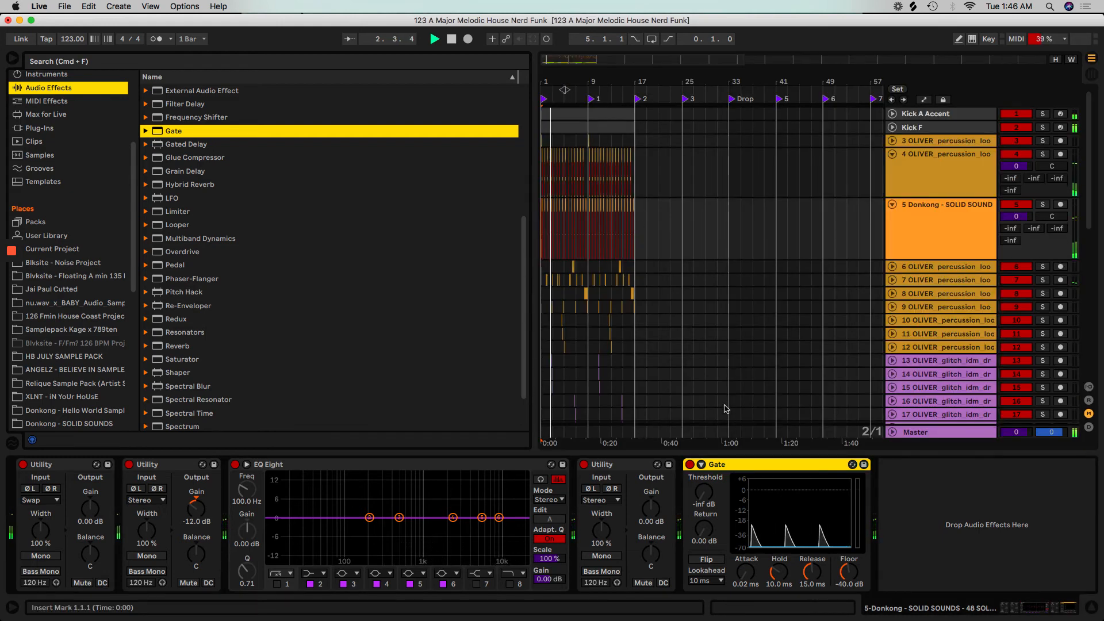
{"action": "key", "text": "super+alt+l"}
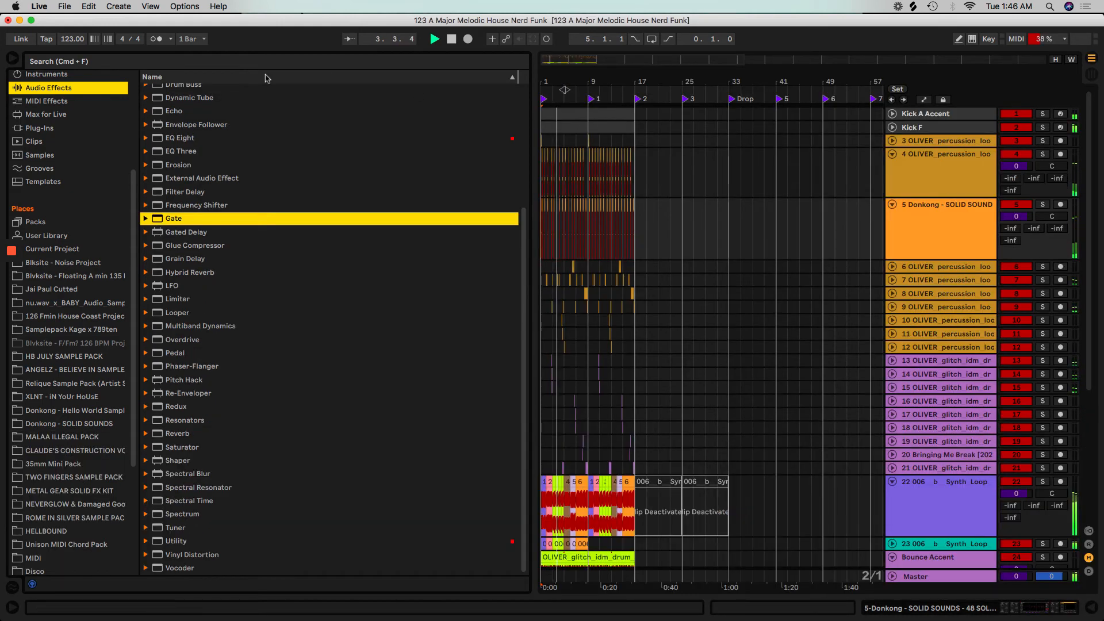
{"action": "key", "text": "super+alt+b"}
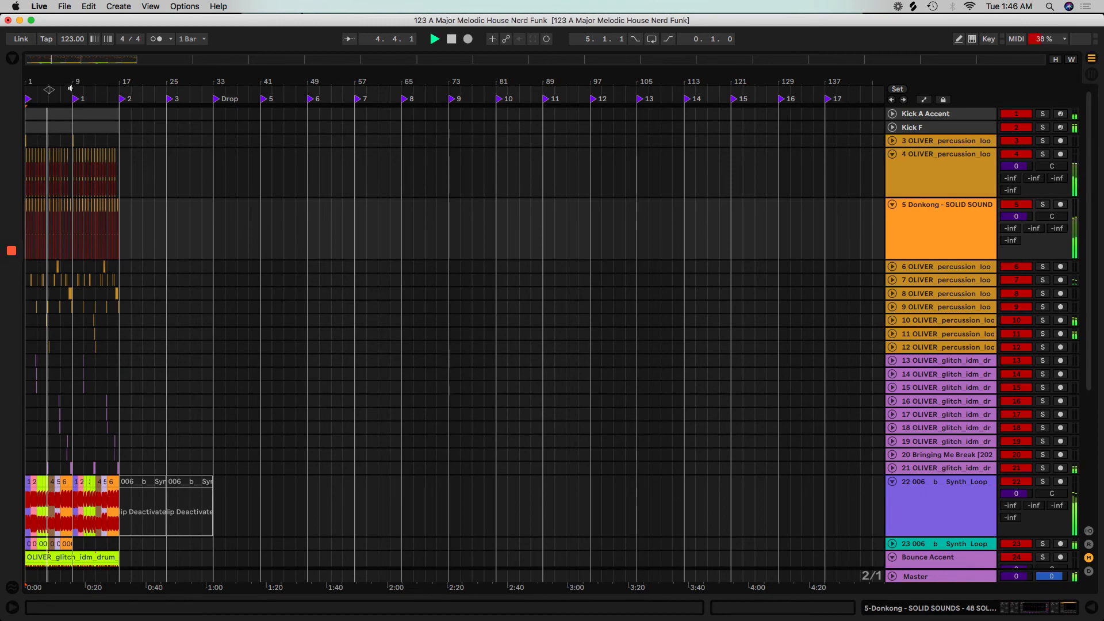
Step: Rename the expanded percussion loop track 4 as "Hit 1"
{"action": "left_click_drag", "start_coordinate": [54, 77], "coordinate": [56, 90]}
{"action": "left_click_drag", "start_coordinate": [342, 81], "coordinate": [343, 57]}
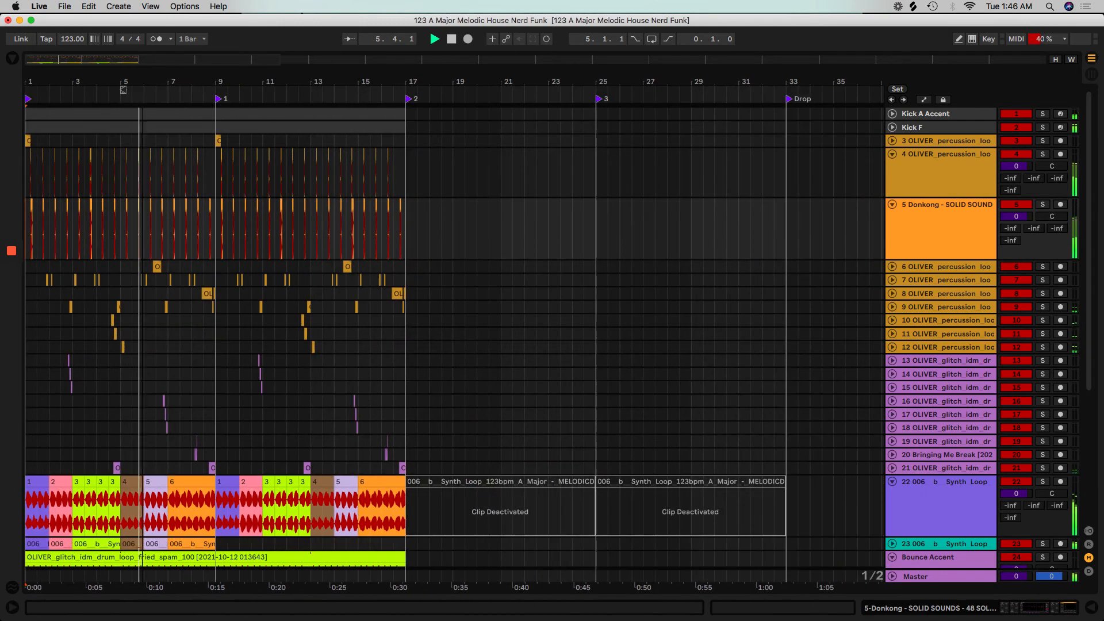
{"action": "left_click", "coordinate": [936, 167]}
{"action": "key", "text": "super+r"}
{"action": "type", "text": "Hi"}
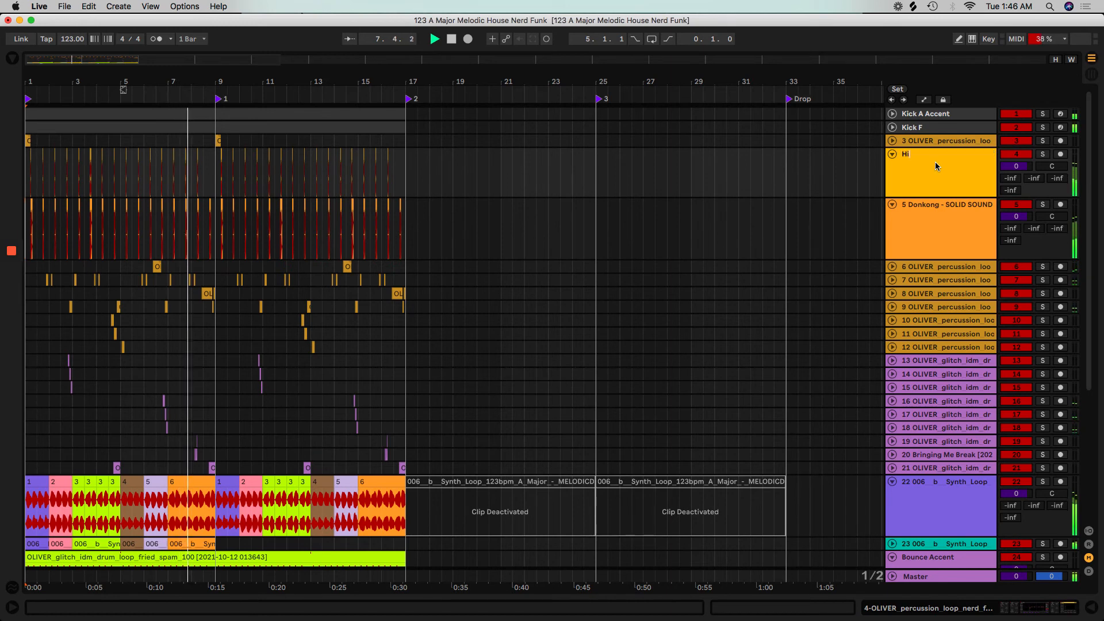
{"action": "key", "text": "BackSpace"}
{"action": "key", "text": "BackSpace"}
{"action": "key", "text": "BackSpace"}
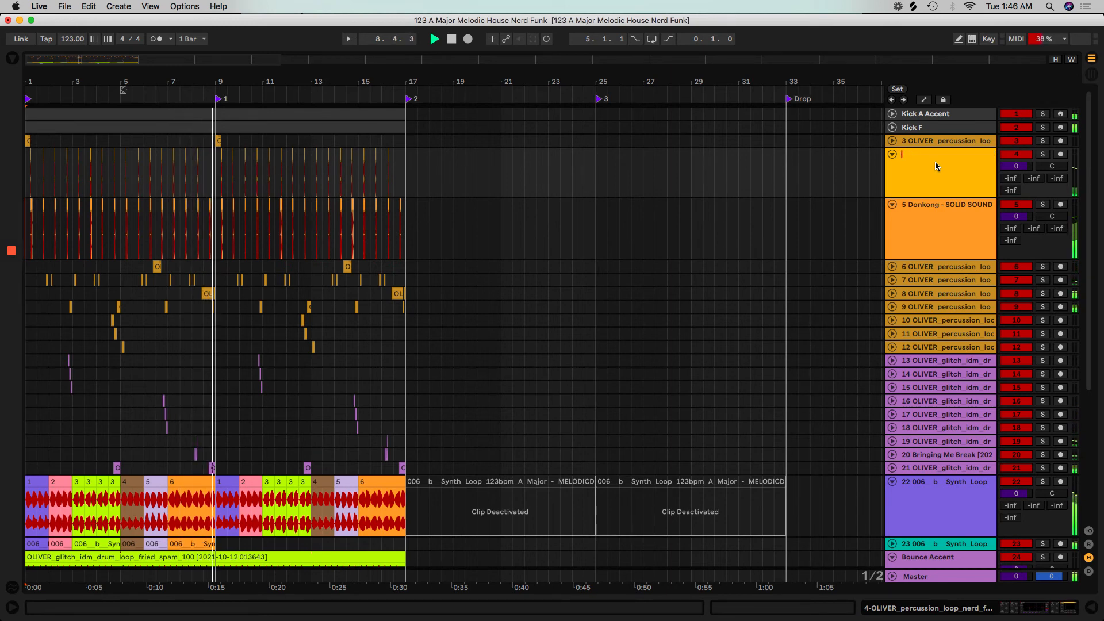
{"action": "type", "text": "Hit 1"}
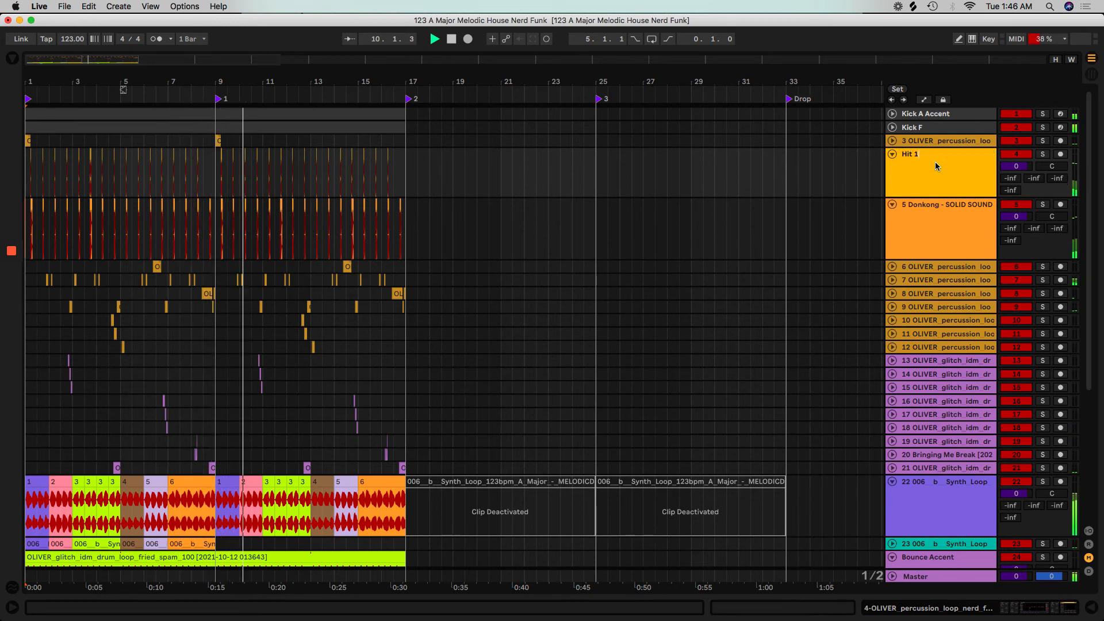
Step: Rename track 5, the Donkong snap track, as "Hit 2"
{"action": "key", "text": "Tab"}
{"action": "type", "text": "Hit 2"}
{"action": "key", "text": "Return"}
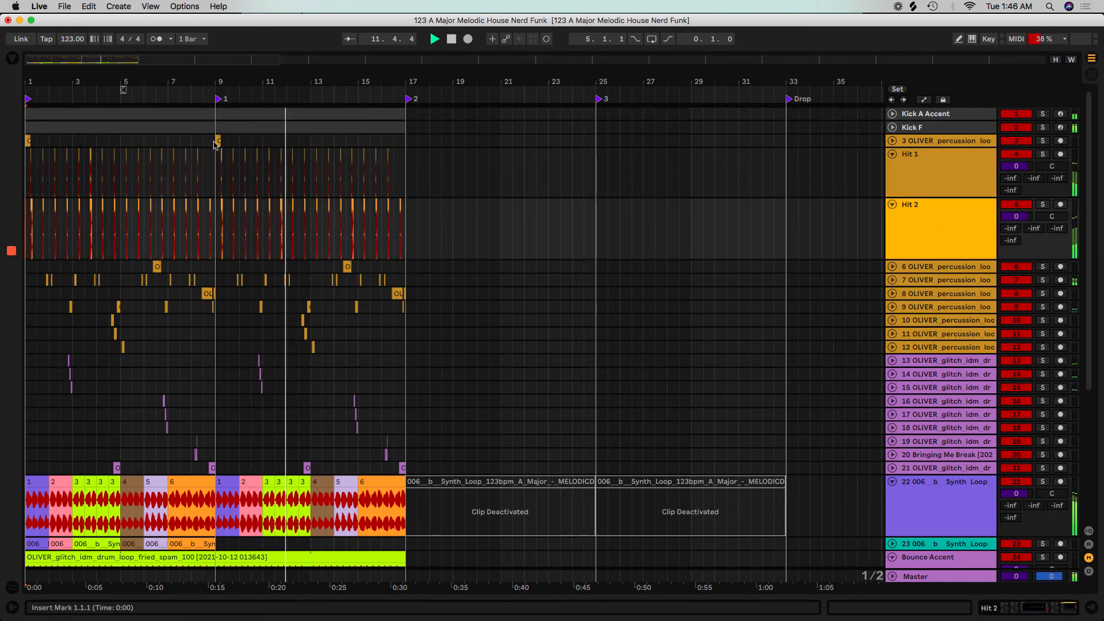
Step: Set the arrangement loop to the full 16-bar clip on the Bounce Accent track and play it from the start
{"action": "left_click_drag", "start_coordinate": [216, 82], "coordinate": [216, 34]}
{"action": "scroll", "coordinate": [153, 353], "scroll_direction": "down", "scroll_amount": 5}
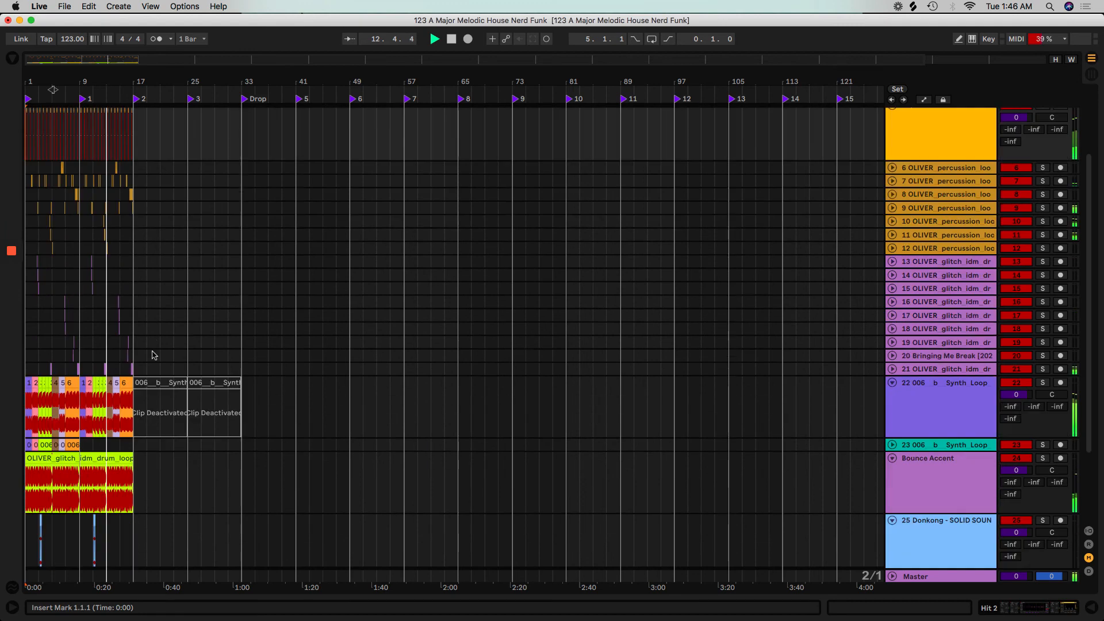
{"action": "scroll", "coordinate": [173, 373], "scroll_direction": "down", "scroll_amount": 1}
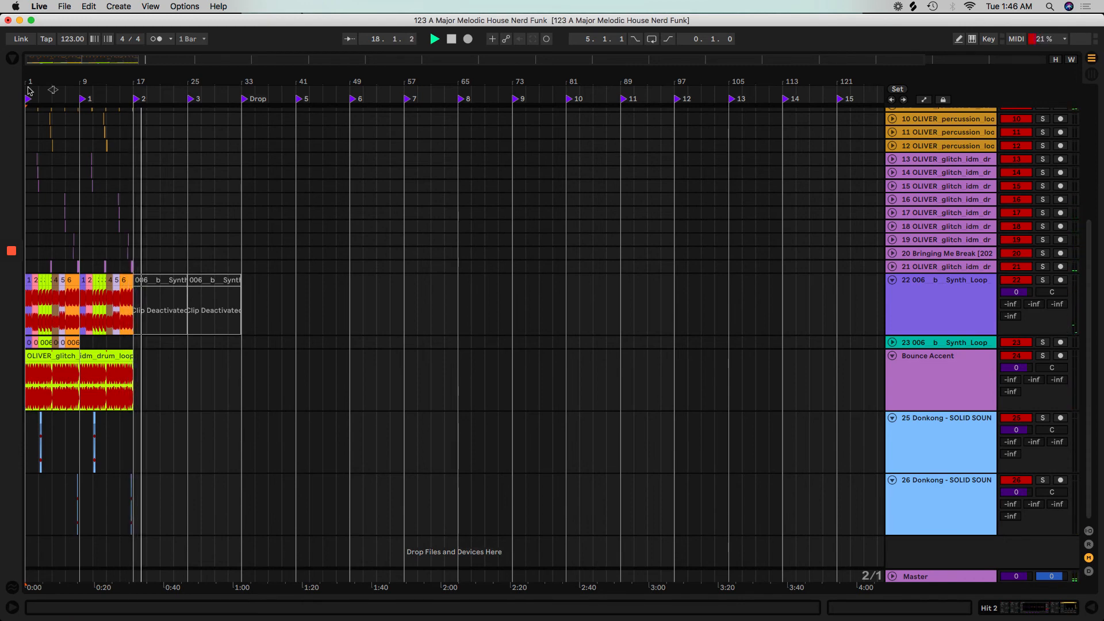
{"action": "left_click_drag", "start_coordinate": [31, 86], "coordinate": [107, 321]}
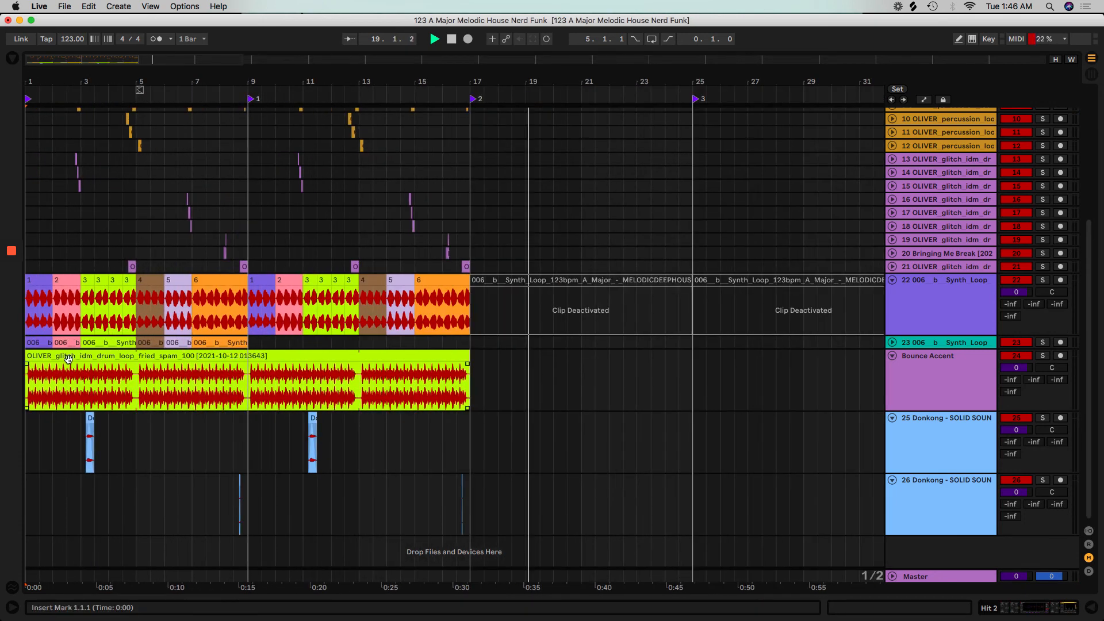
{"action": "left_click", "coordinate": [317, 356]}
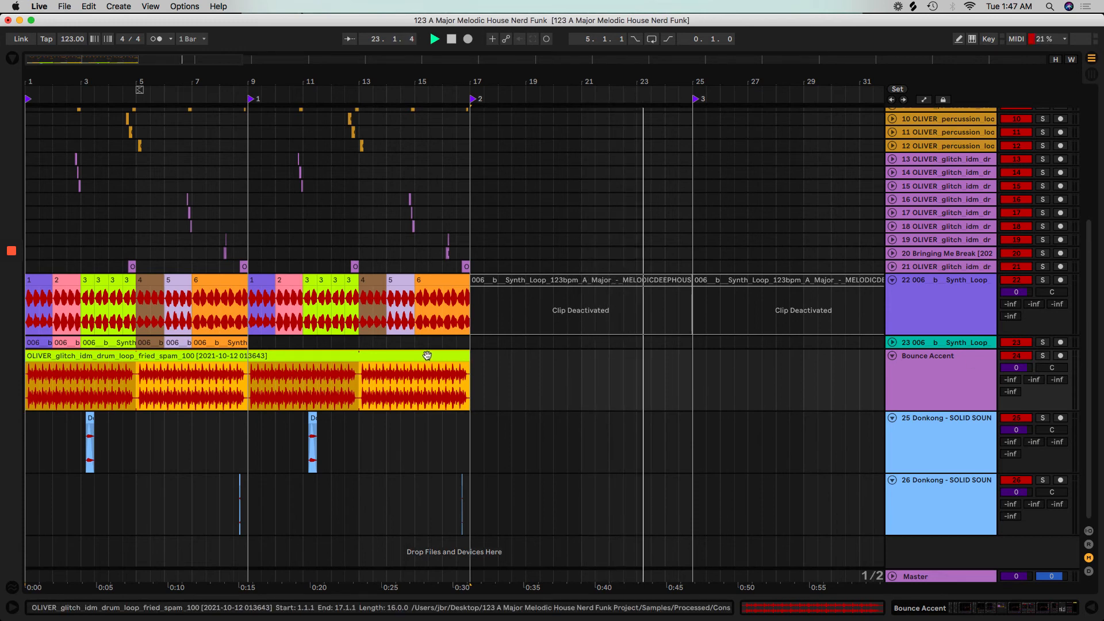
{"action": "key", "text": "super+l"}
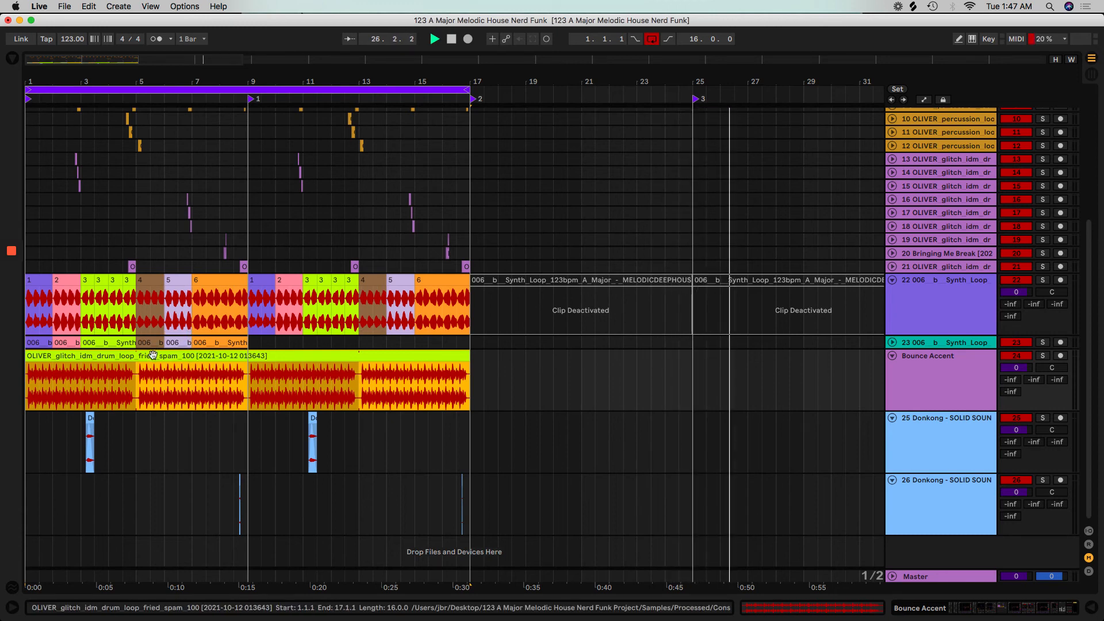
{"action": "key", "text": "space"}
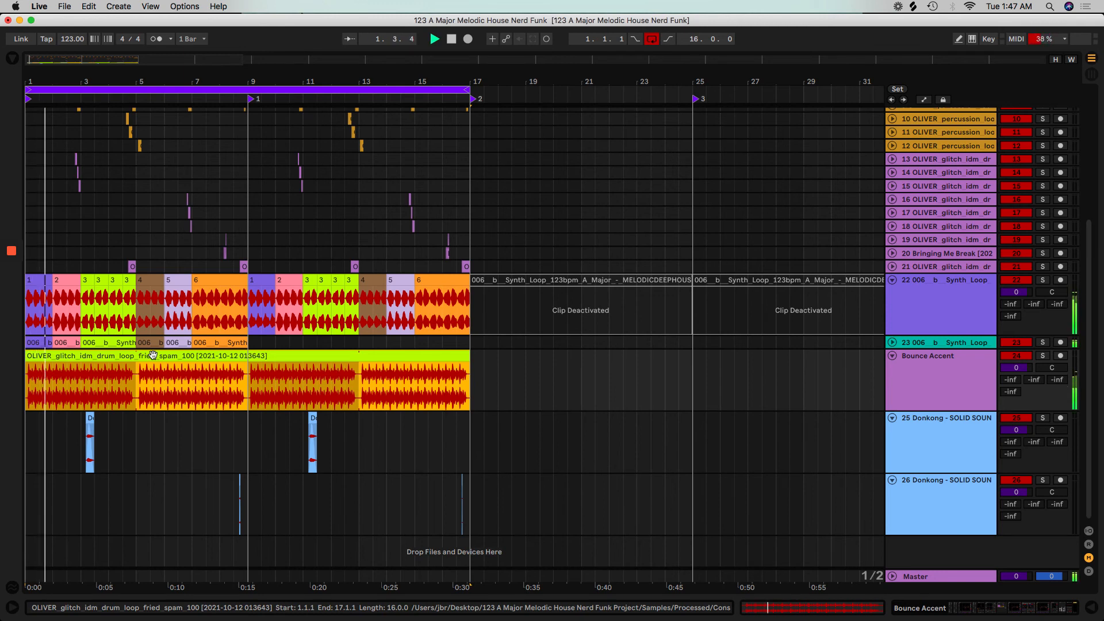
Step: Rename the long clip on the Bounce Accent track as "Bounce Accent"
{"action": "left_click", "coordinate": [153, 355]}
{"action": "type", "text": "Bou"}
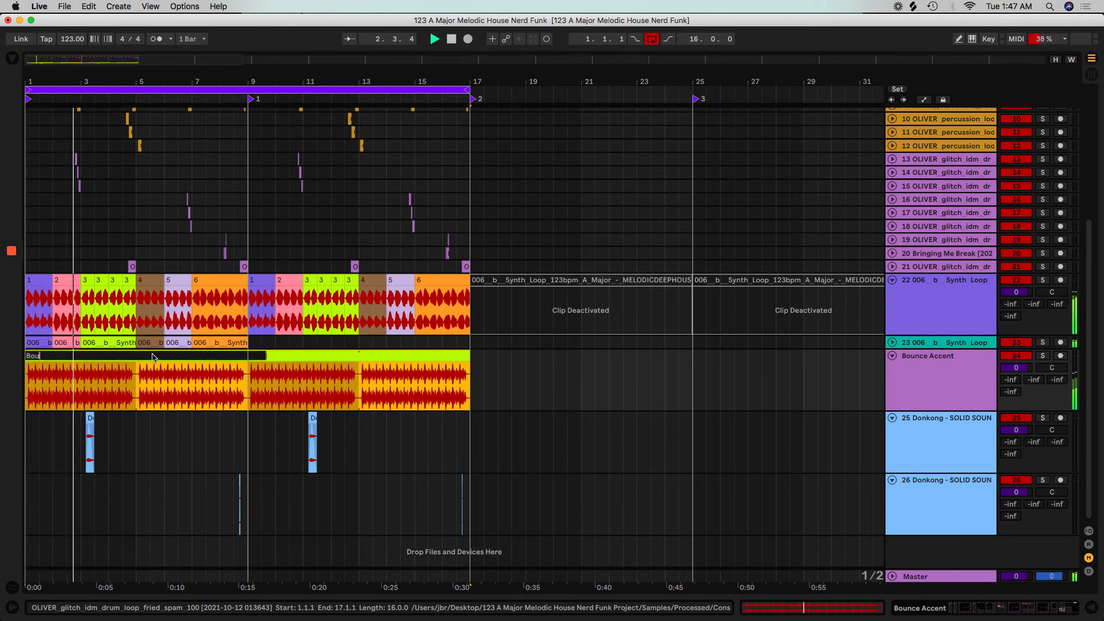
{"action": "type", "text": "nce Accent"}
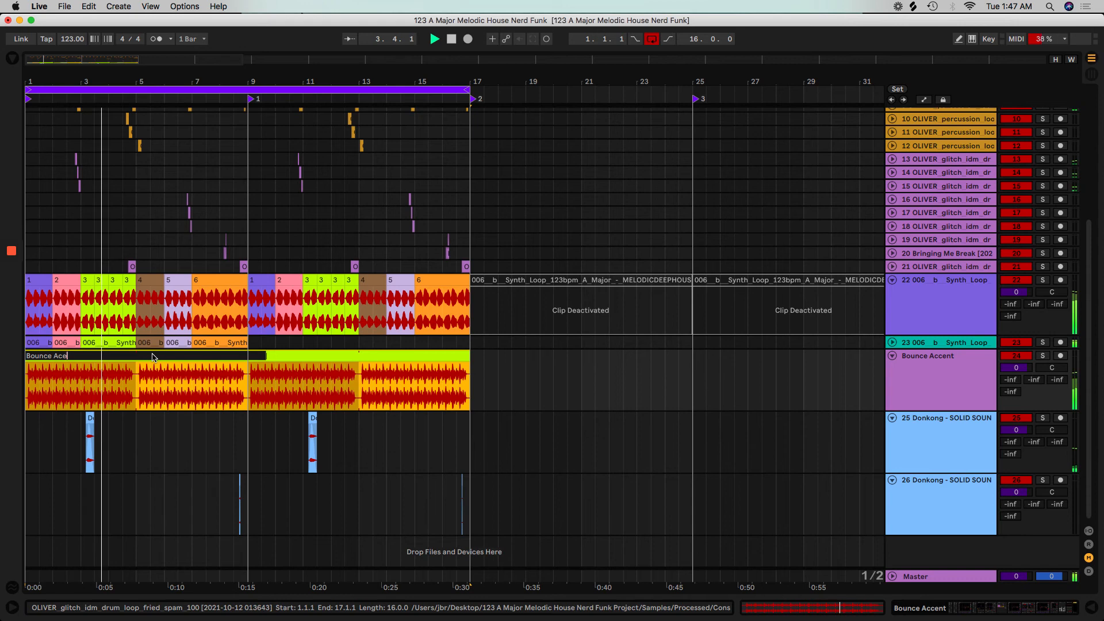
{"action": "key", "text": "Return"}
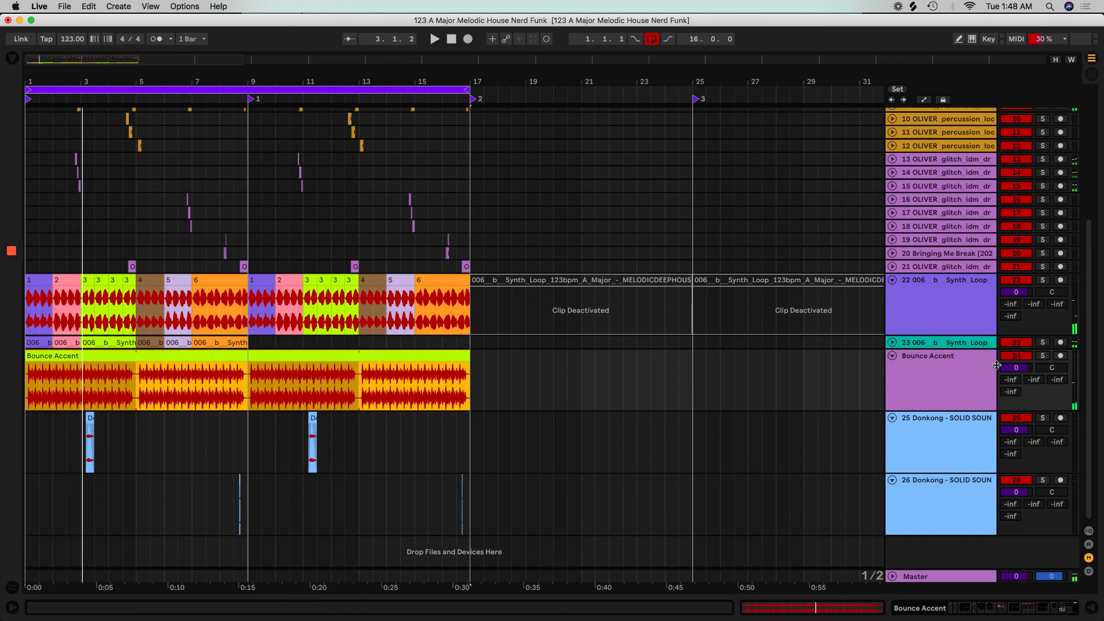
Step: Mute synth loop track 23, play the loop without it, and delete that track
{"action": "left_click", "coordinate": [1003, 343]}
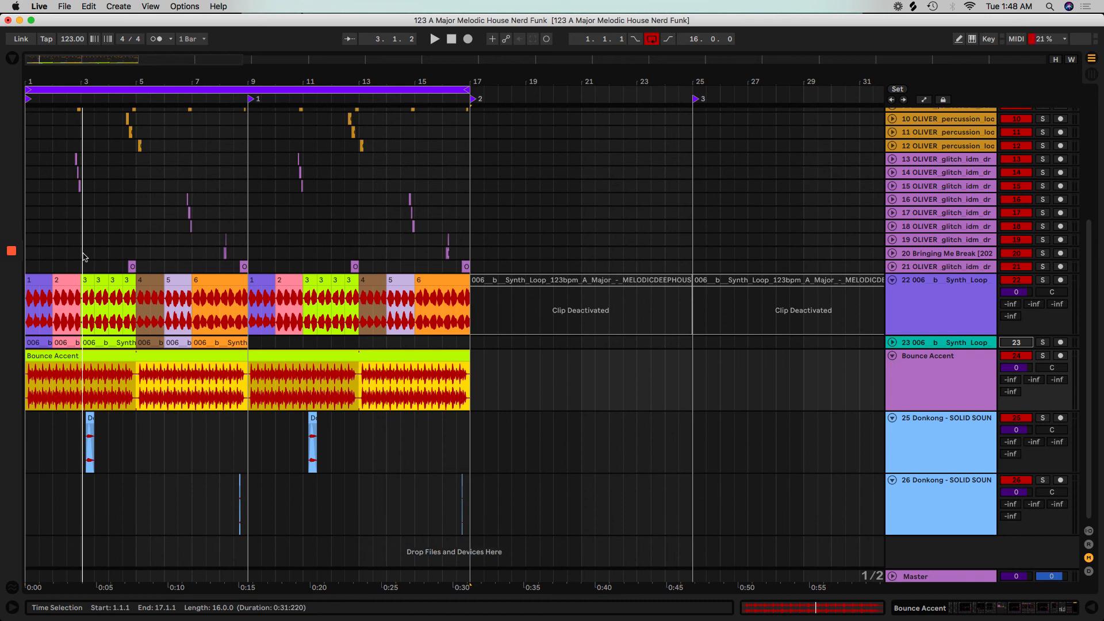
{"action": "left_click", "coordinate": [39, 275]}
{"action": "key", "text": "space"}
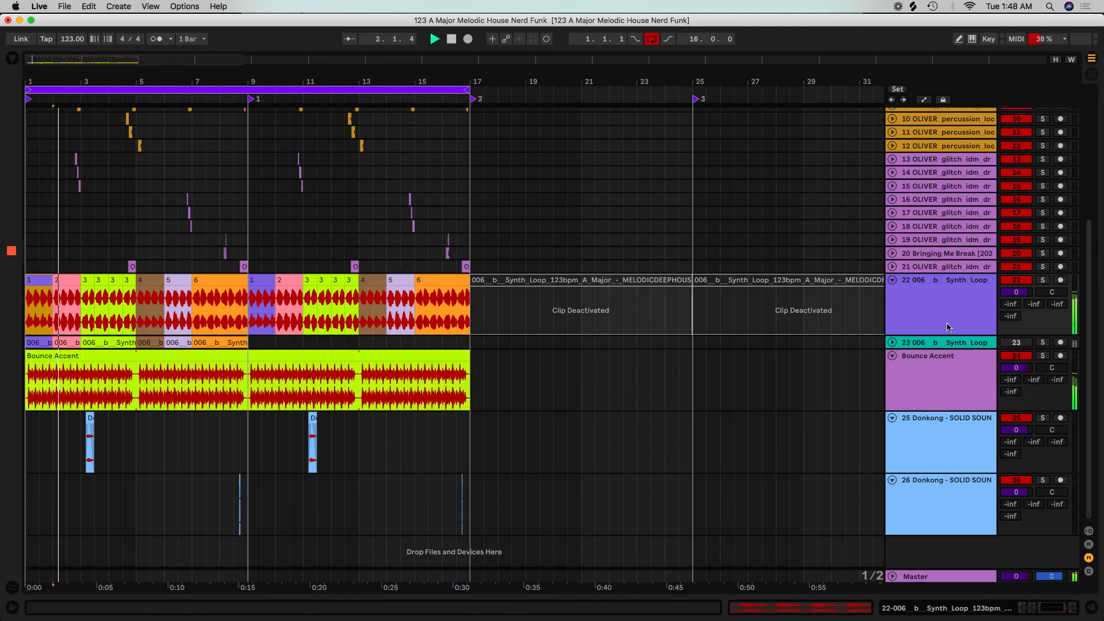
{"action": "left_click", "coordinate": [935, 343]}
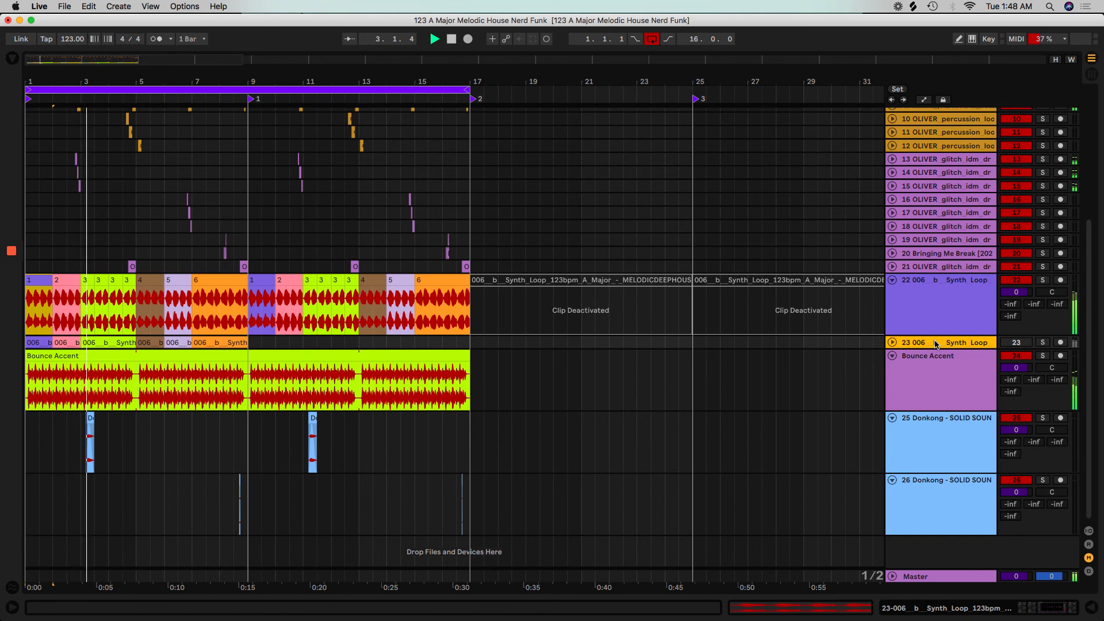
{"action": "key", "text": "Delete"}
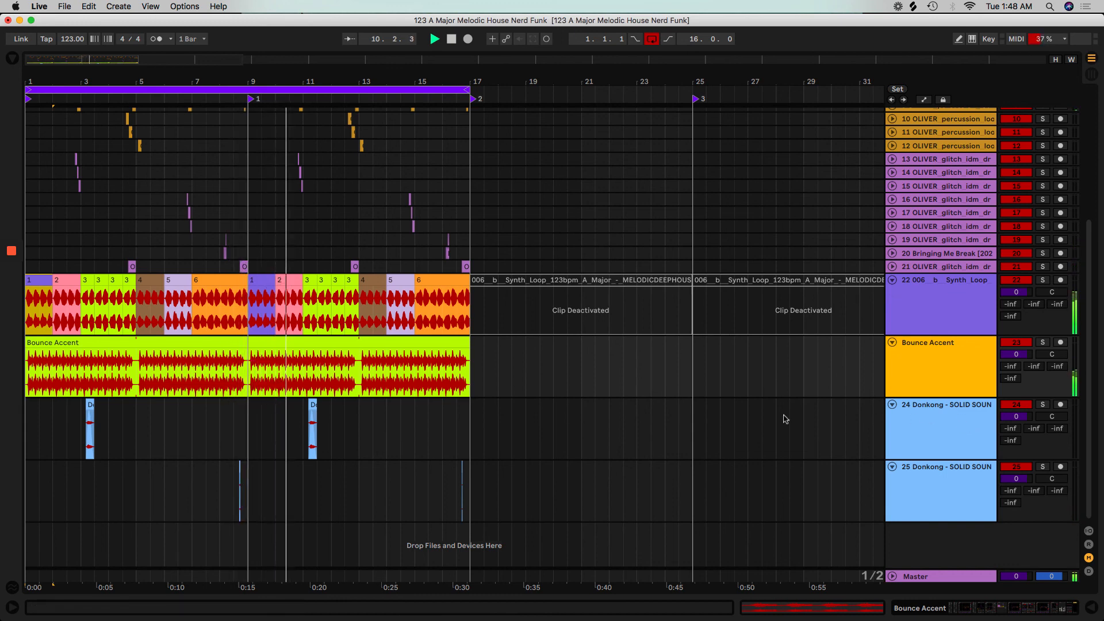
Step: Listen to the end and the opening bars of the looped section and stop playback
{"action": "mouse_move", "coordinate": [458, 81]}
{"action": "left_mouse_down"}
{"action": "mouse_move", "coordinate": [458, 139]}
{"action": "mouse_move", "coordinate": [521, 122]}
{"action": "left_mouse_up"}
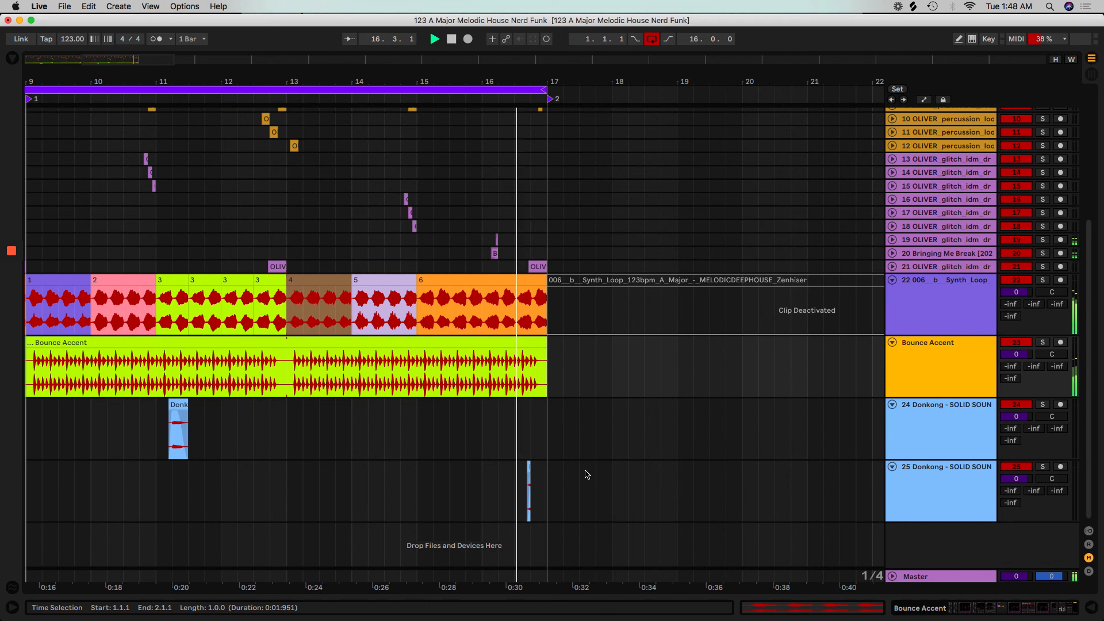
{"action": "left_click_drag", "start_coordinate": [285, 87], "coordinate": [284, 36]}
{"action": "left_click_drag", "start_coordinate": [33, 86], "coordinate": [34, 135]}
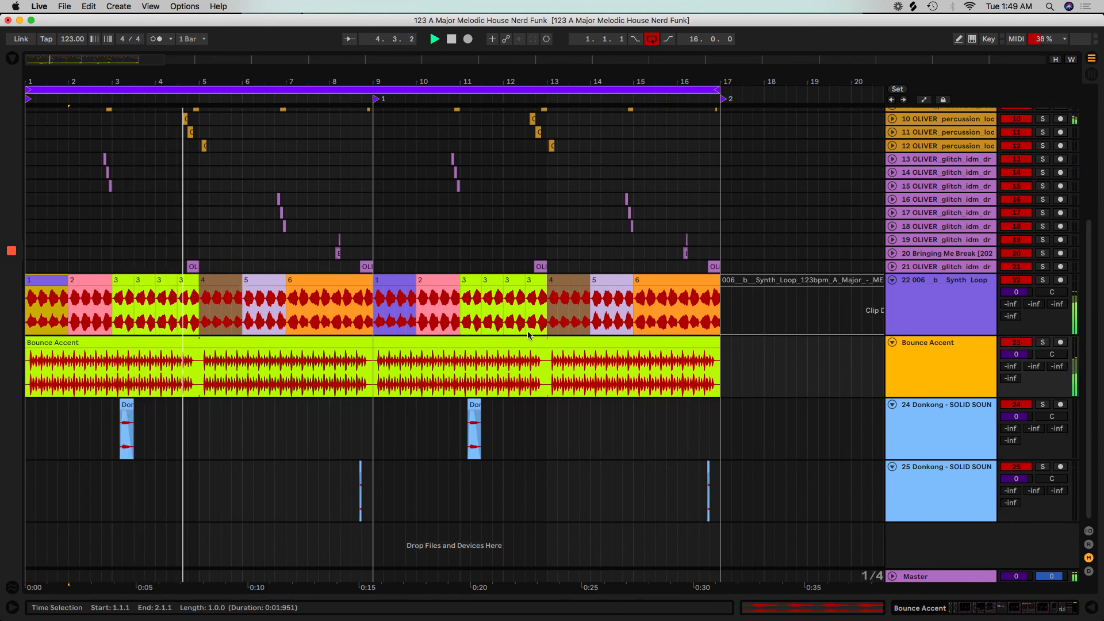
{"action": "key", "text": "space"}
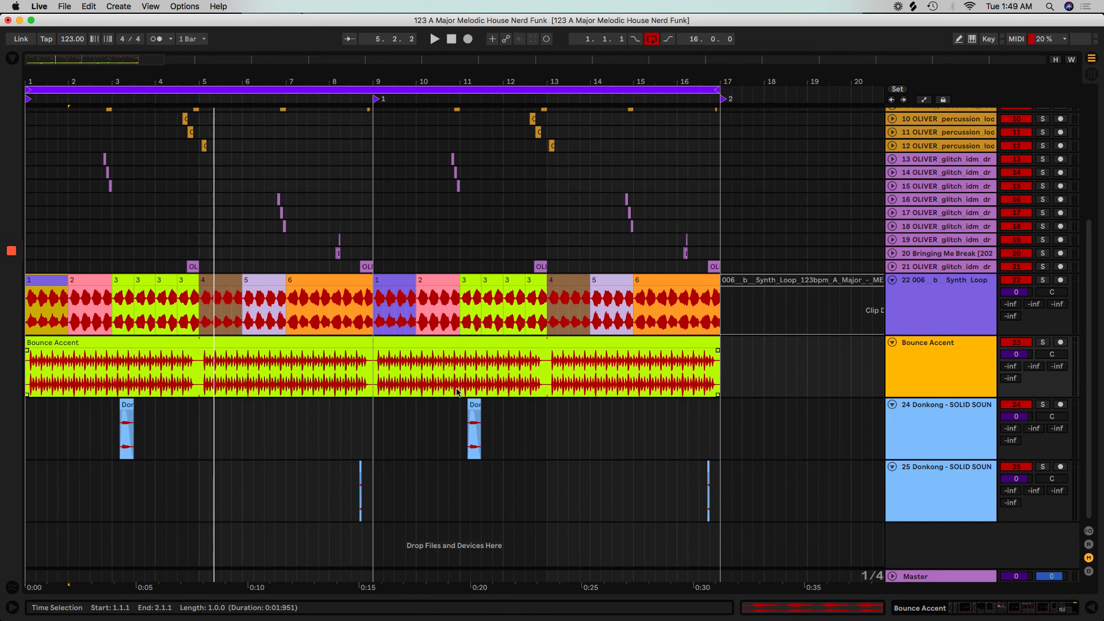
{"action": "right_click", "coordinate": [457, 391]}
{"action": "left_click", "coordinate": [431, 421]}
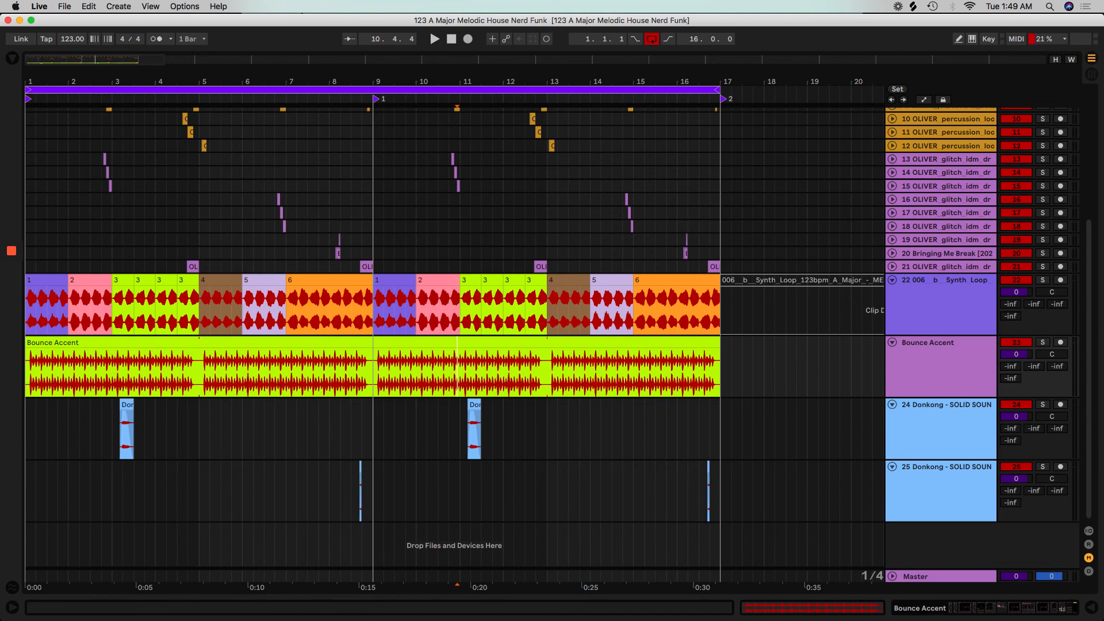
Step: Fold the Hit 1, Hit 2, synth loop, Bounce Accent and both blue Donkong tracks in the arrangement
{"action": "left_click_drag", "start_coordinate": [116, 82], "coordinate": [116, 58]}
{"action": "scroll", "coordinate": [95, 214], "scroll_direction": "up", "scroll_amount": 5}
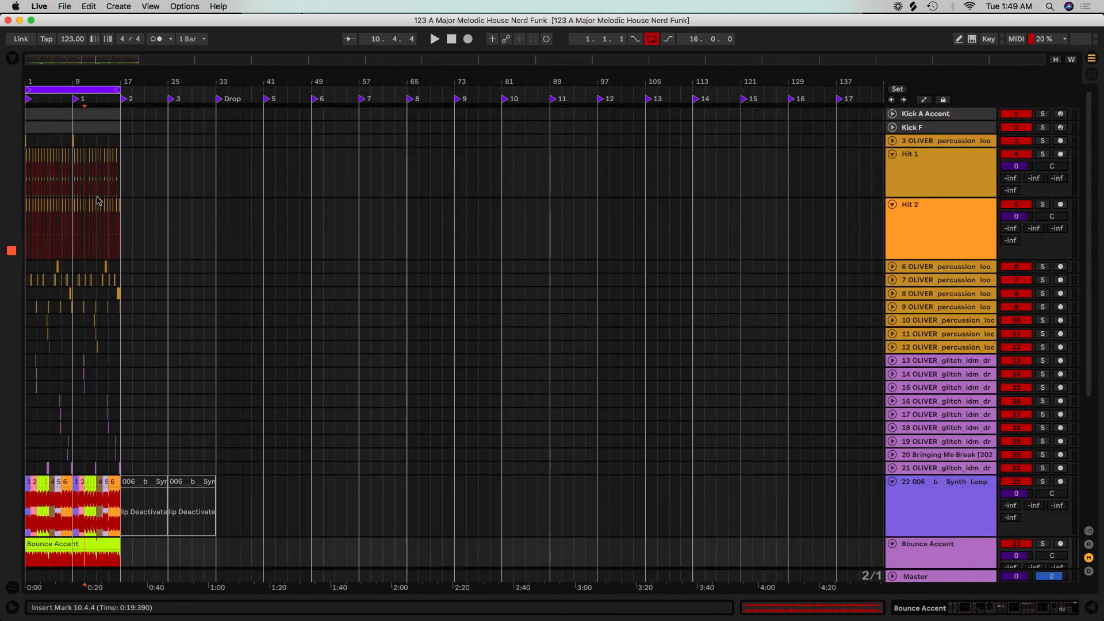
{"action": "left_click", "coordinate": [892, 156]}
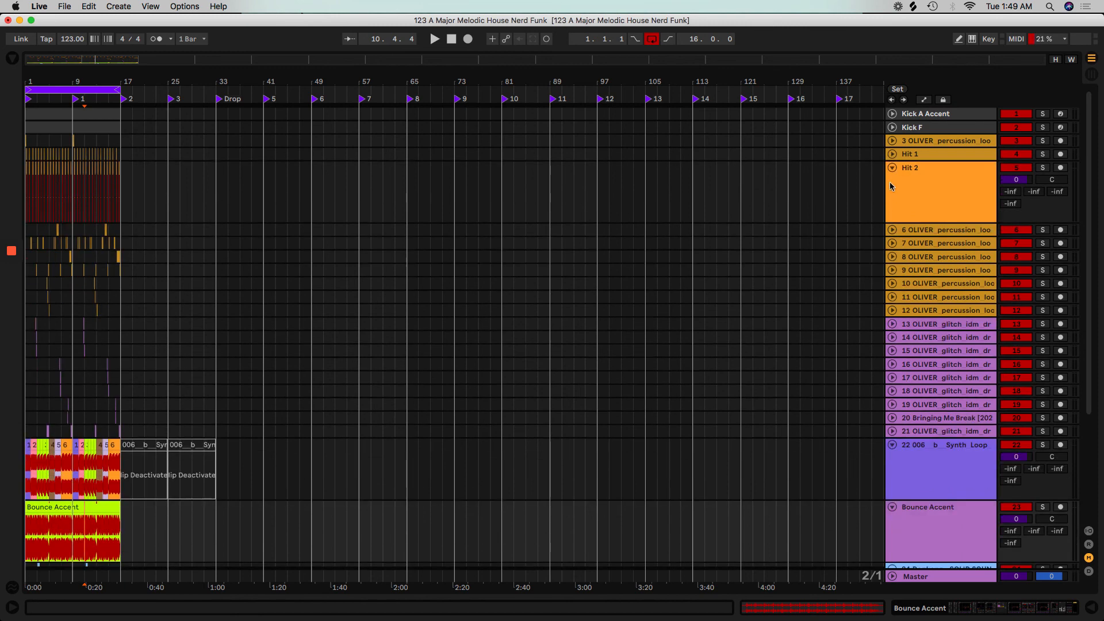
{"action": "left_click", "coordinate": [892, 168]}
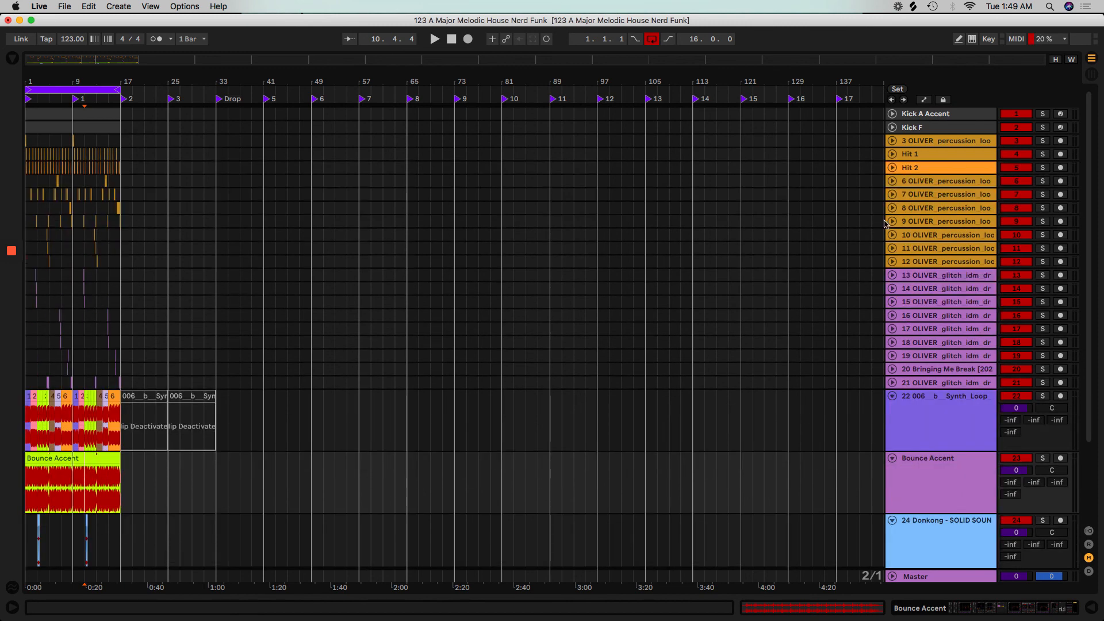
{"action": "left_click", "coordinate": [892, 397]}
{"action": "left_click", "coordinate": [895, 420]}
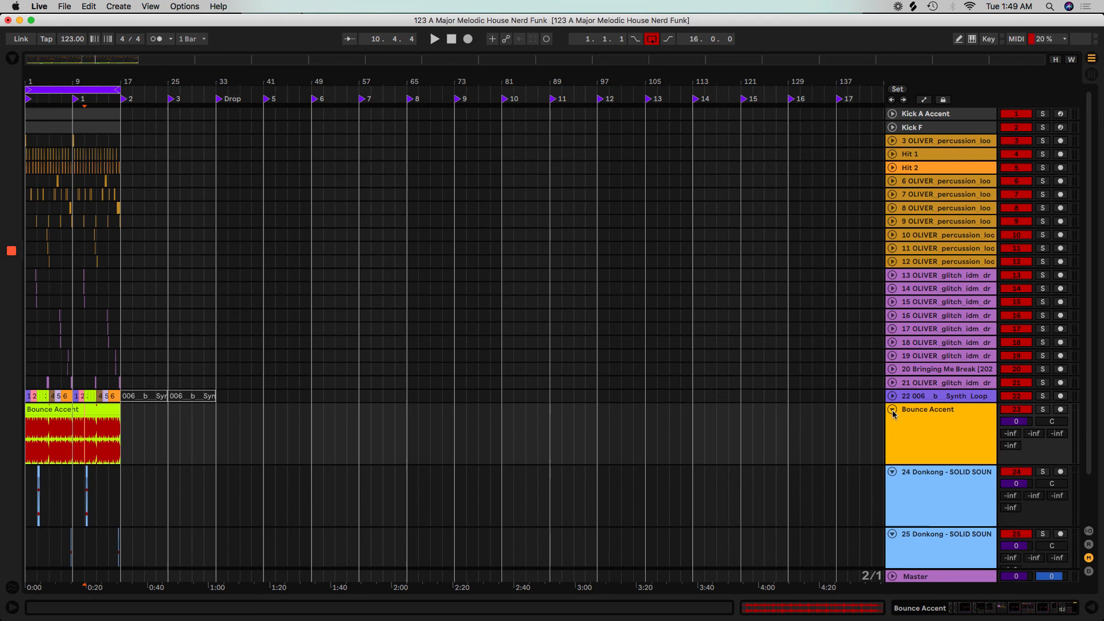
{"action": "left_click", "coordinate": [892, 411]}
{"action": "left_click", "coordinate": [893, 424]}
{"action": "left_click", "coordinate": [892, 437]}
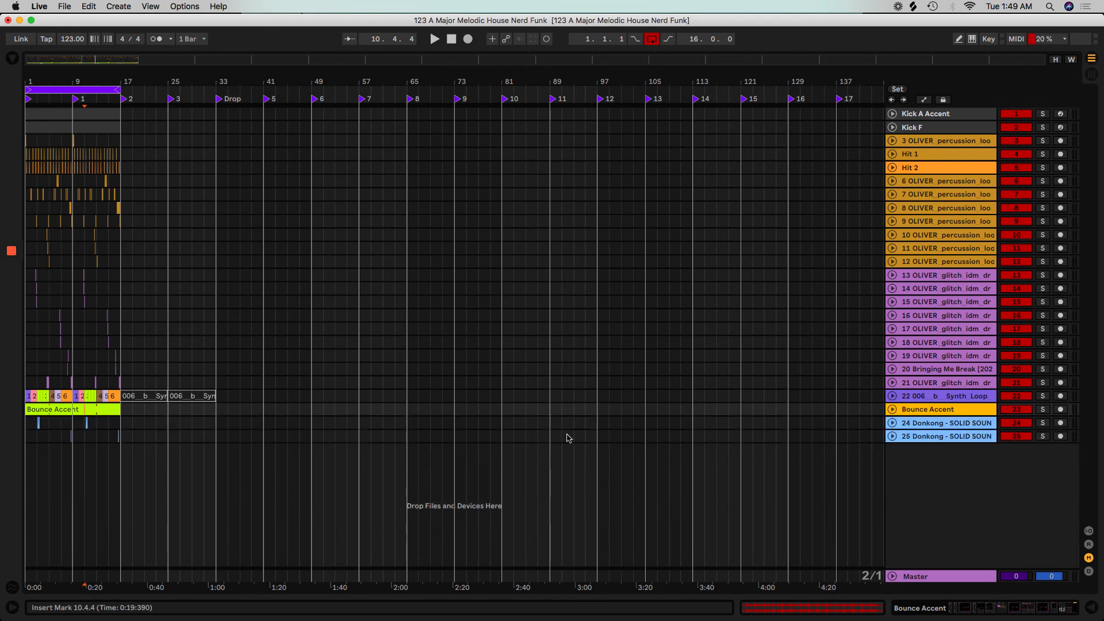